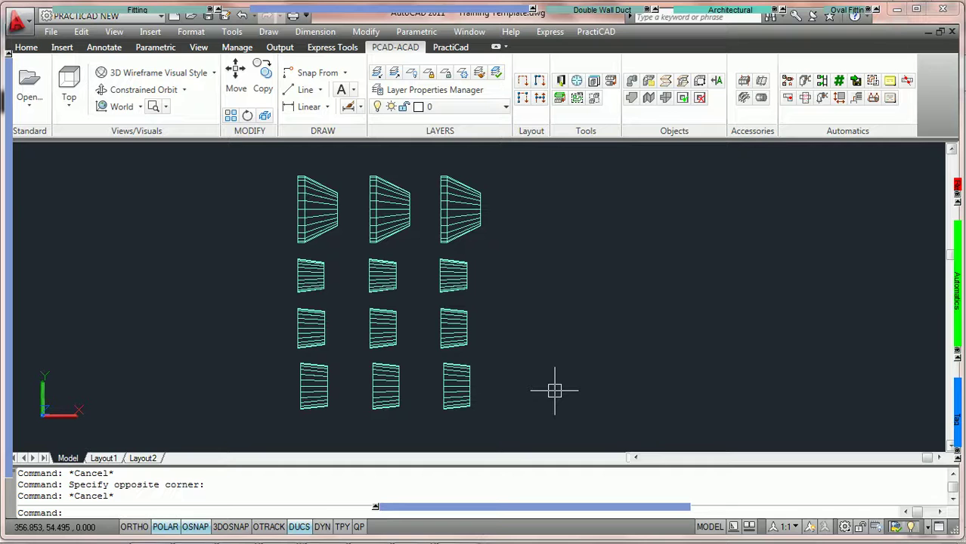
- Open the PractiCAD library and display the Report category under Documentation
{"action": "middle_click_drag", "start_coordinate": [555, 391], "coordinate": [516, 389]}
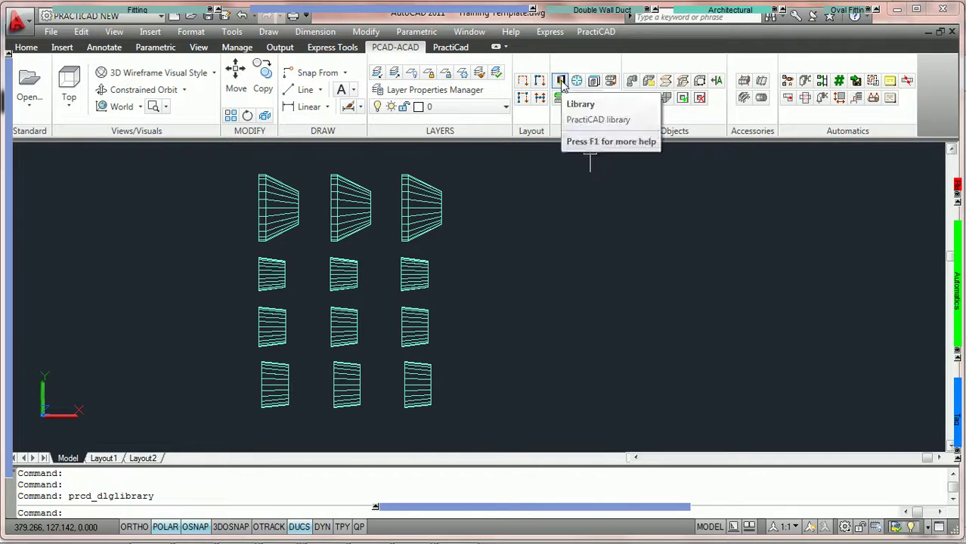
{"action": "left_click", "coordinate": [560, 81]}
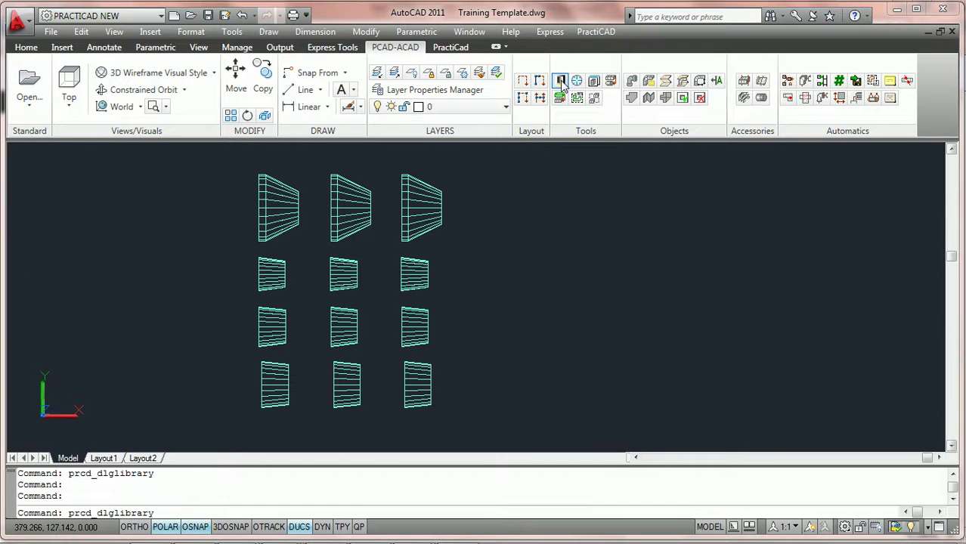
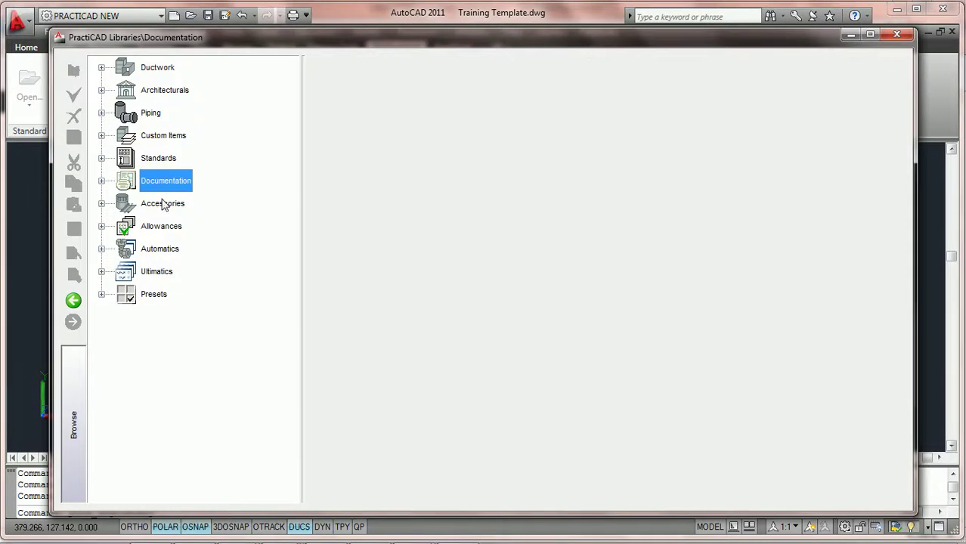
{"action": "left_click", "coordinate": [101, 181]}
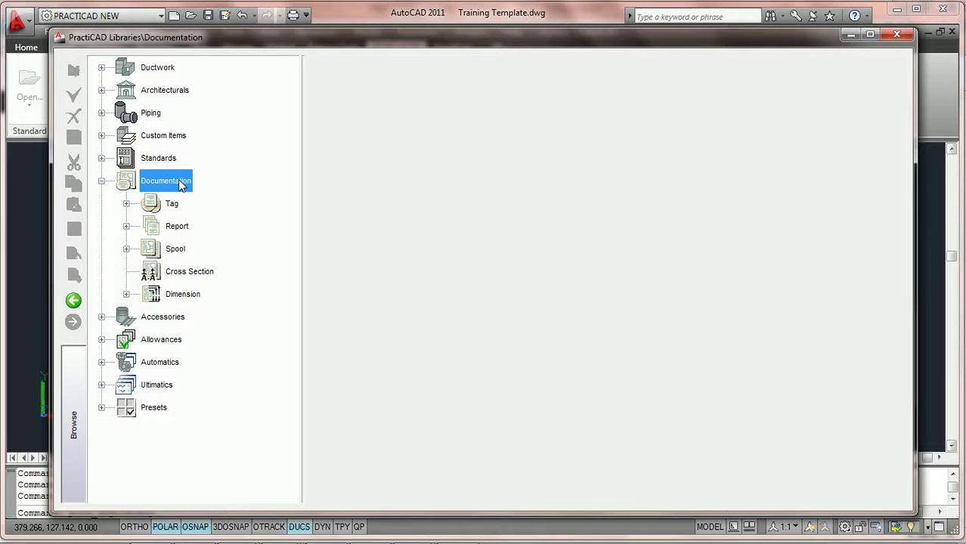
{"action": "left_click", "coordinate": [127, 227]}
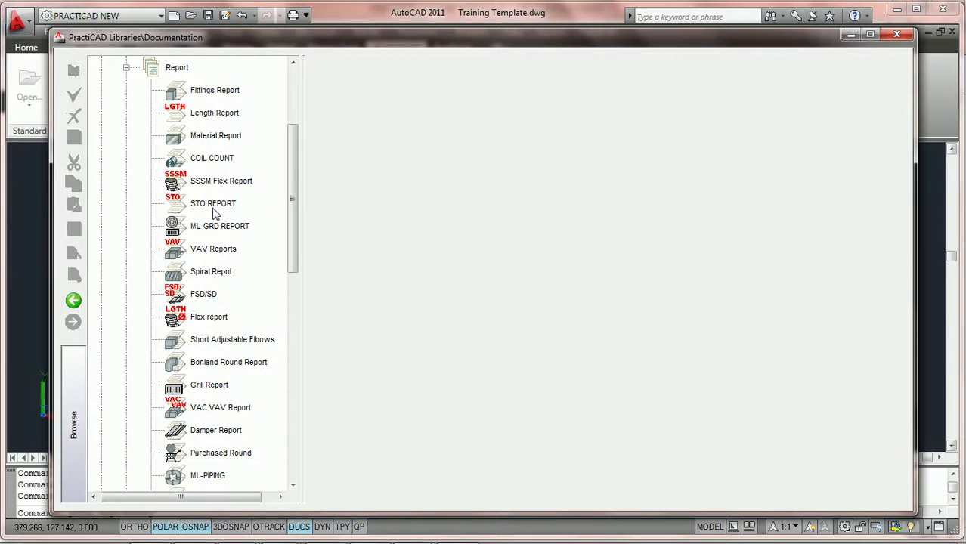
{"action": "scroll", "coordinate": [214, 211], "scroll_direction": "up", "scroll_amount": 2}
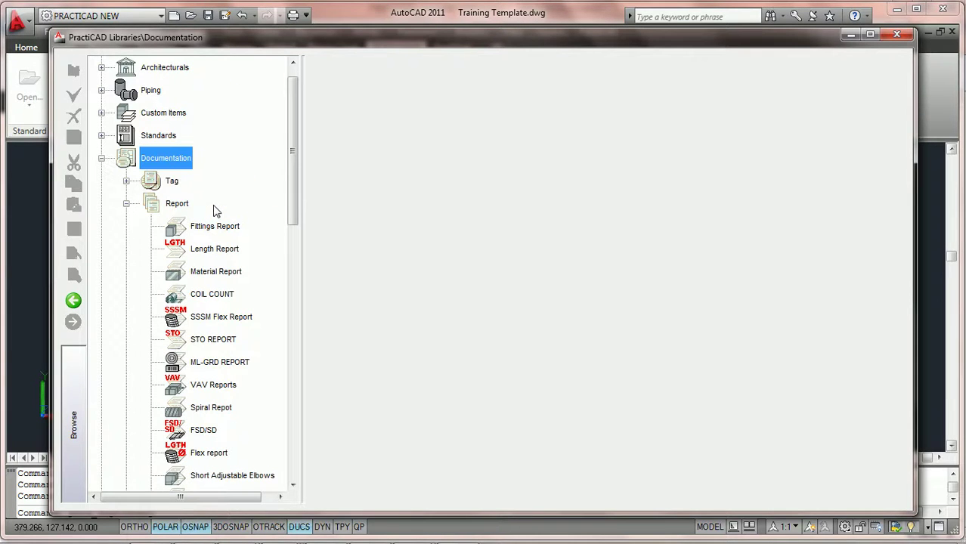
{"action": "left_click", "coordinate": [174, 203]}
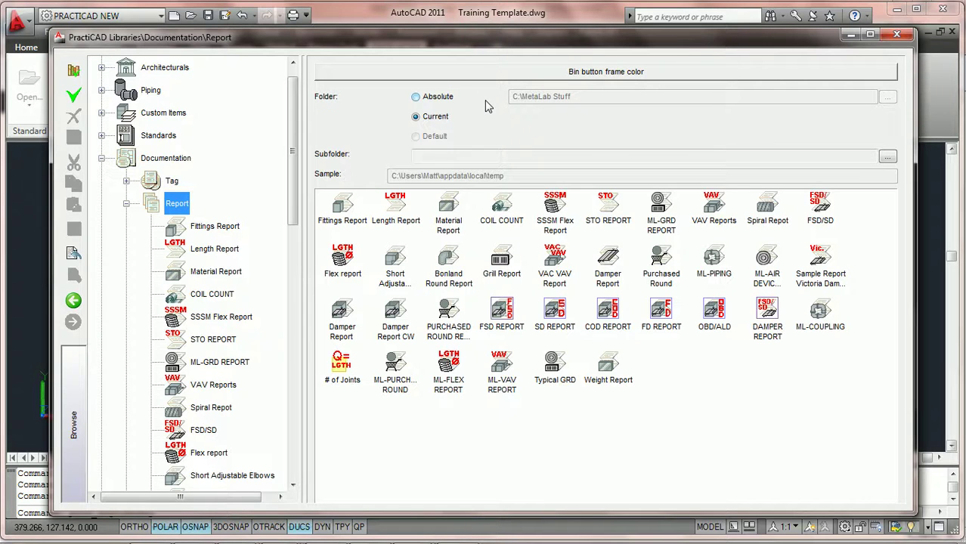
- Add a new report to the Report category without choosing an icon picture, and name it CONICAL REPORT
{"action": "left_click", "coordinate": [73, 97]}
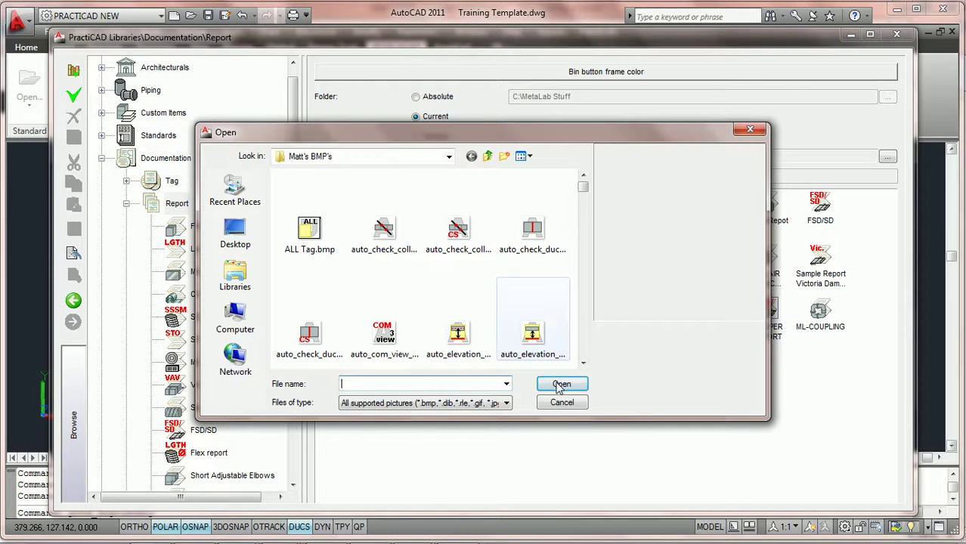
{"action": "left_click", "coordinate": [562, 402]}
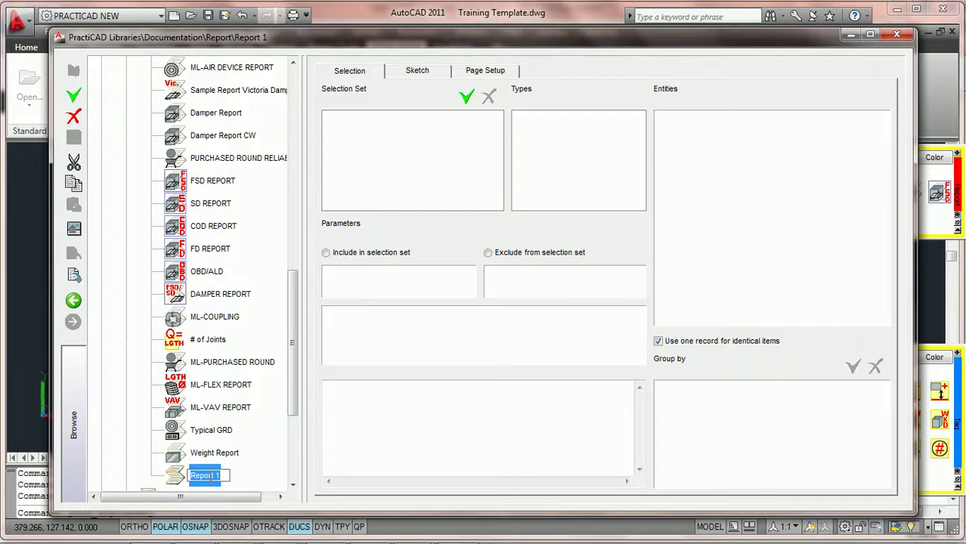
{"action": "type", "text": "CONICAL REPORT"}
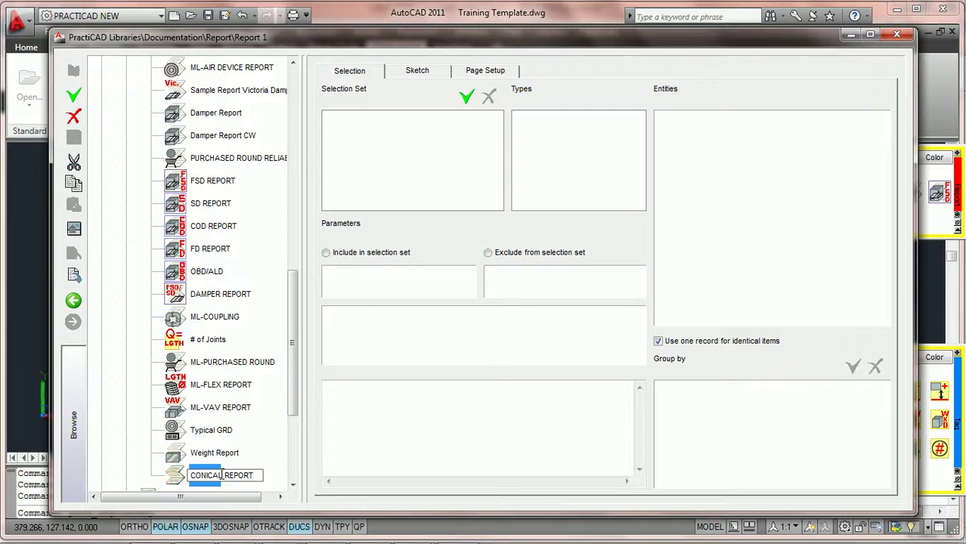
{"action": "key", "text": "Return"}
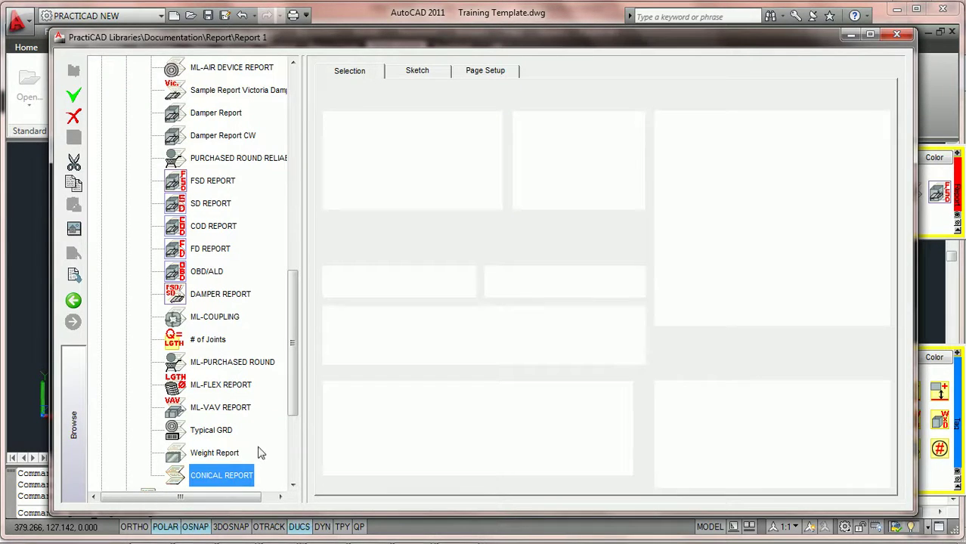
- Enlarge the library window and look through the new report's Selection, Sketch and Page Setup settings
{"action": "left_click", "coordinate": [870, 35]}
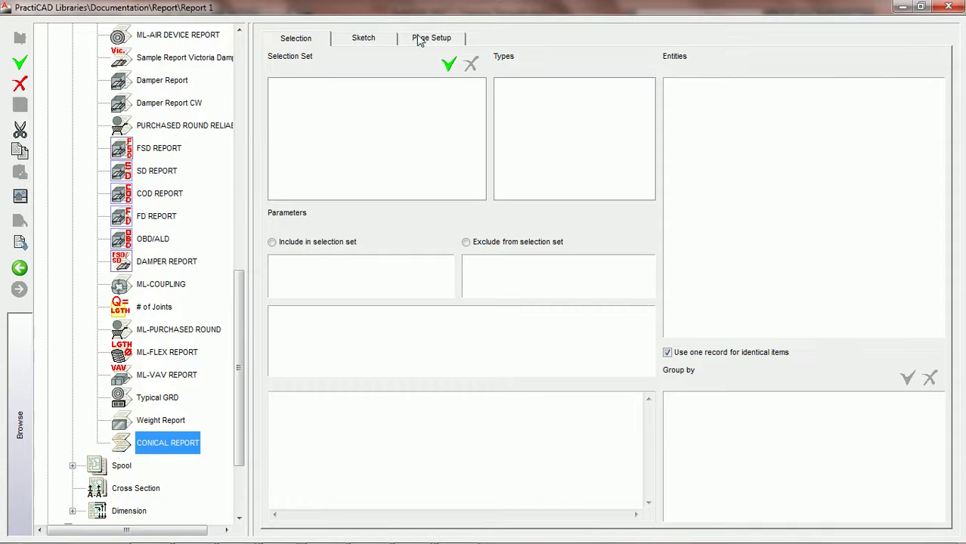
{"action": "left_click", "coordinate": [295, 42]}
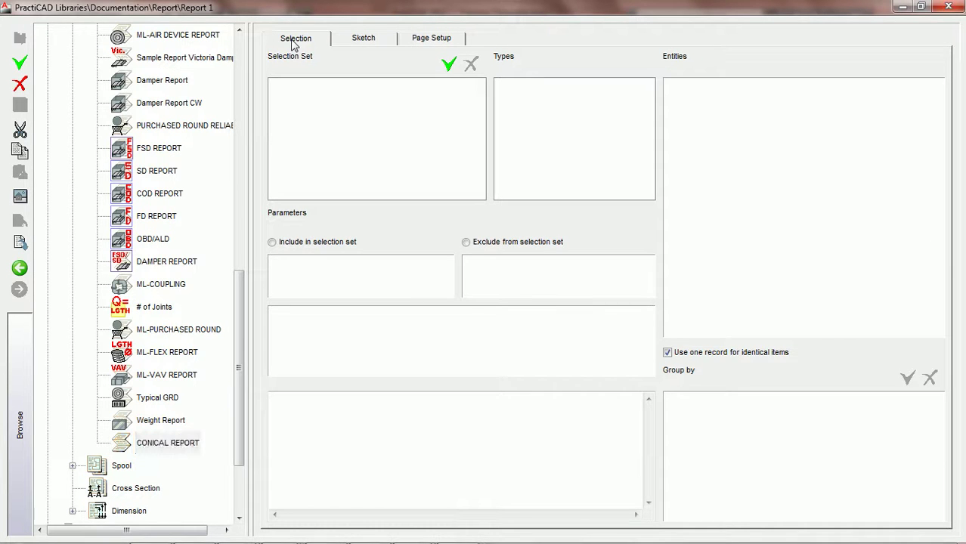
{"action": "left_click", "coordinate": [363, 41]}
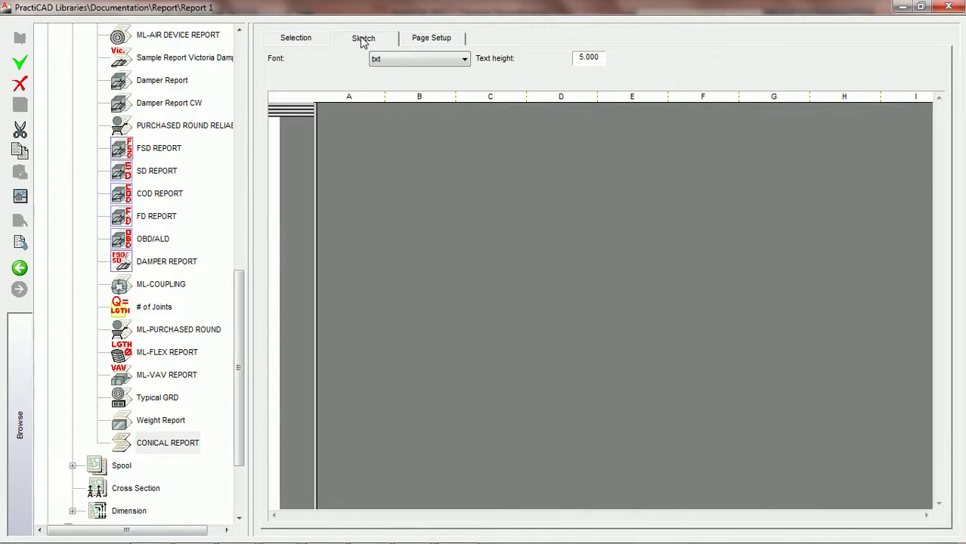
{"action": "left_click", "coordinate": [449, 44]}
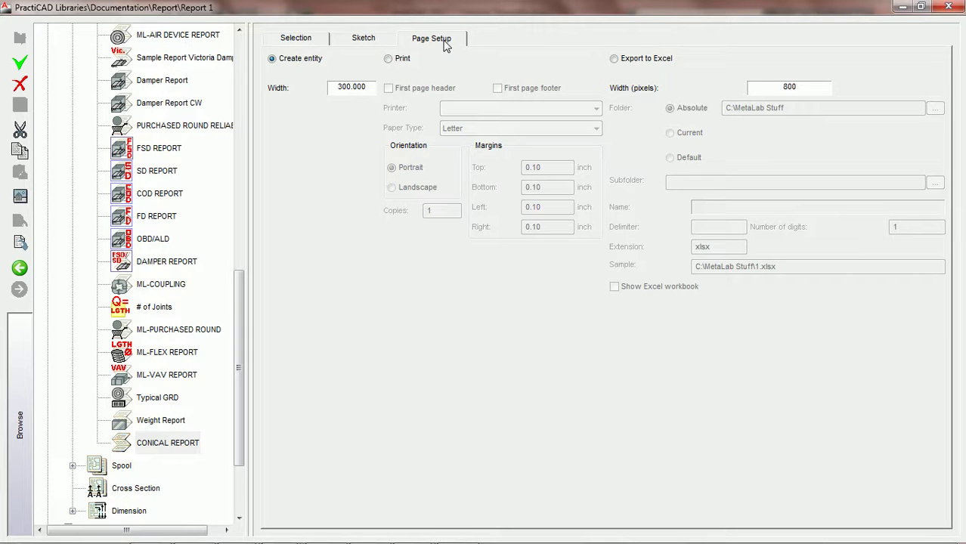
{"action": "left_click", "coordinate": [289, 42]}
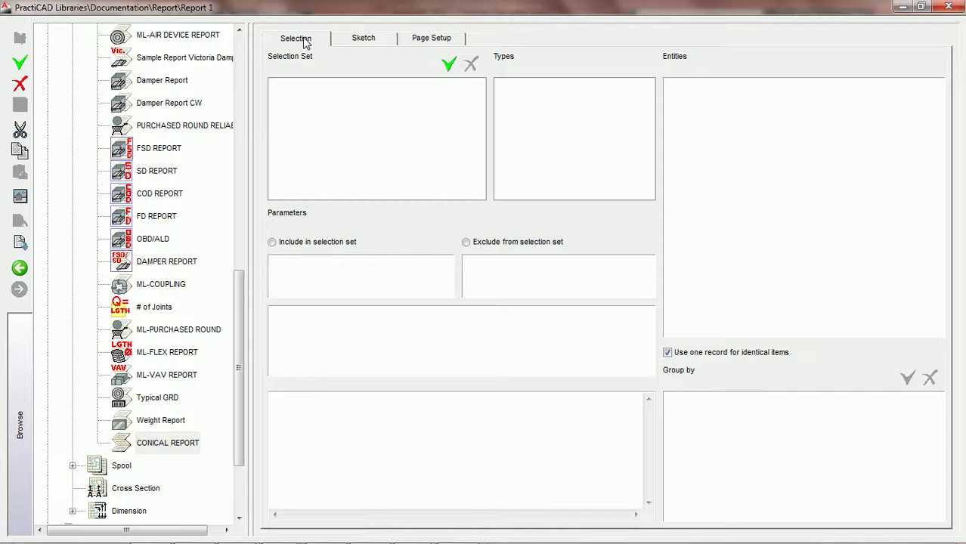
- Close the library and examine the properties of the three large conical fittings in the drawing's upper row
{"action": "mouse_move", "coordinate": [384, 17]}
{"action": "left_mouse_down"}
{"action": "mouse_move", "coordinate": [384, 219]}
{"action": "mouse_move", "coordinate": [409, 442]}
{"action": "left_mouse_up"}
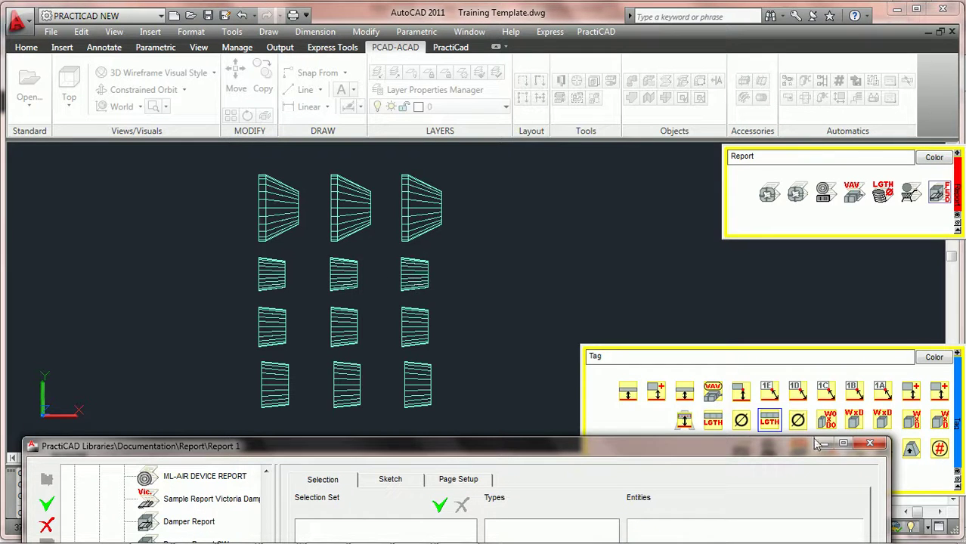
{"action": "left_click", "coordinate": [869, 443]}
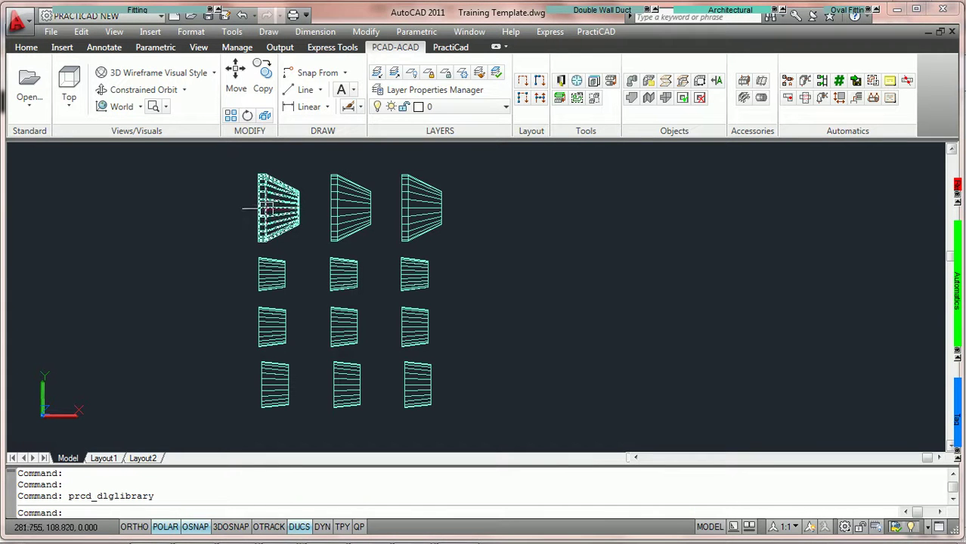
{"action": "left_click", "coordinate": [495, 234]}
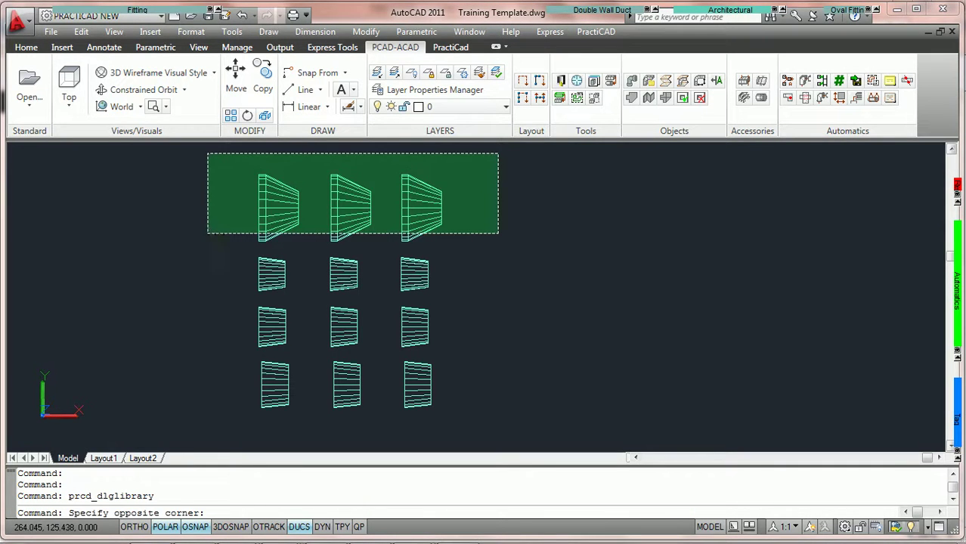
{"action": "left_click", "coordinate": [208, 153]}
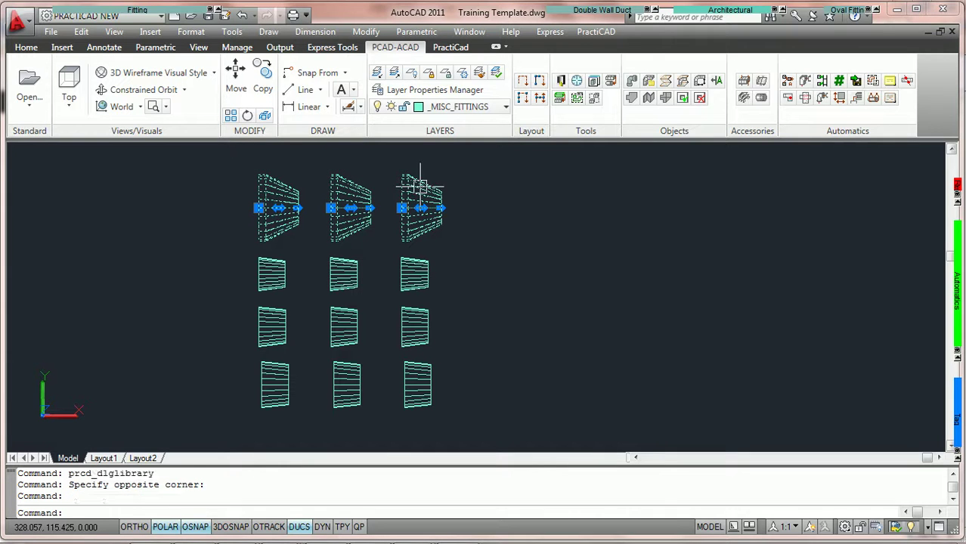
{"action": "double_click", "coordinate": [420, 185]}
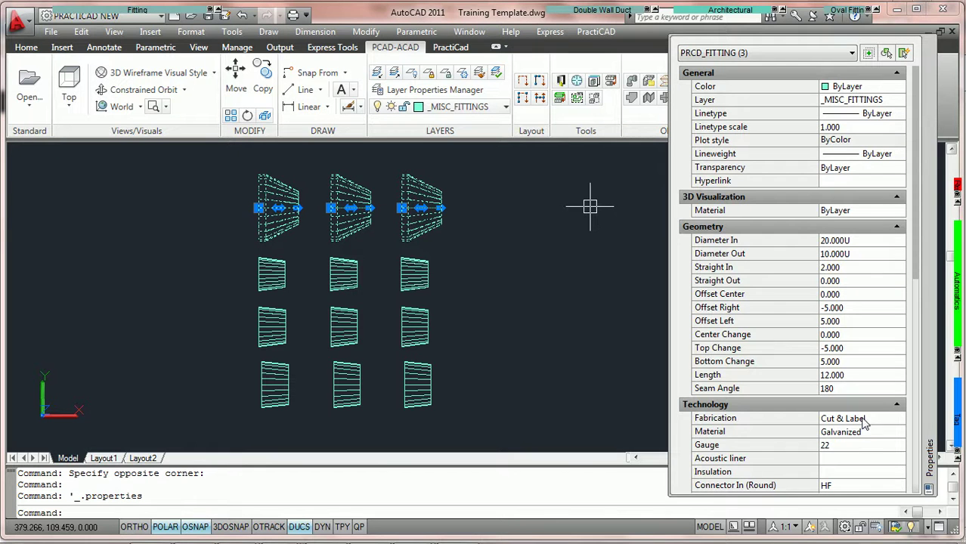
{"action": "key", "text": "Escape"}
- Check the available fitting types and the properties of the nine smaller reducers in the lower three rows
{"action": "left_click", "coordinate": [124, 15]}
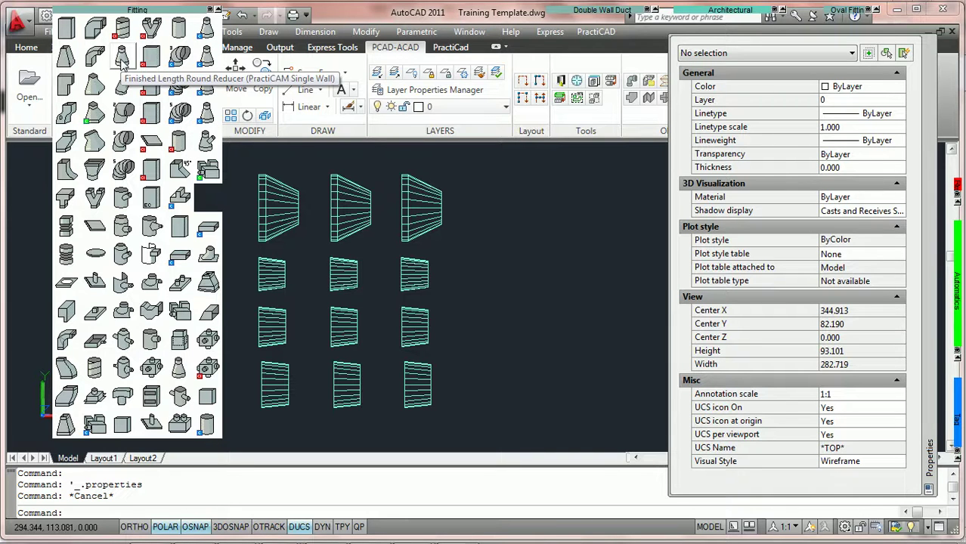
{"action": "key", "text": "Escape"}
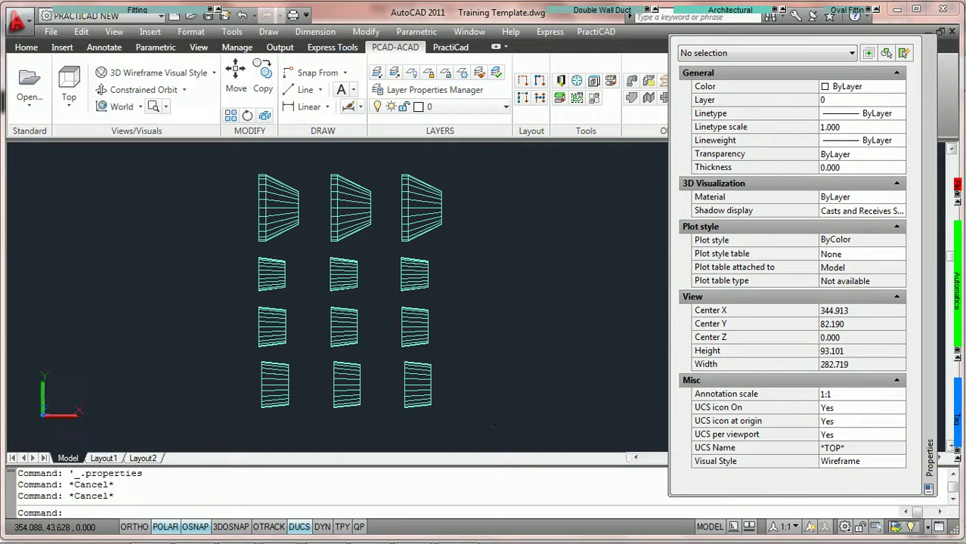
{"action": "left_click", "coordinate": [506, 427]}
{"action": "left_click", "coordinate": [238, 259]}
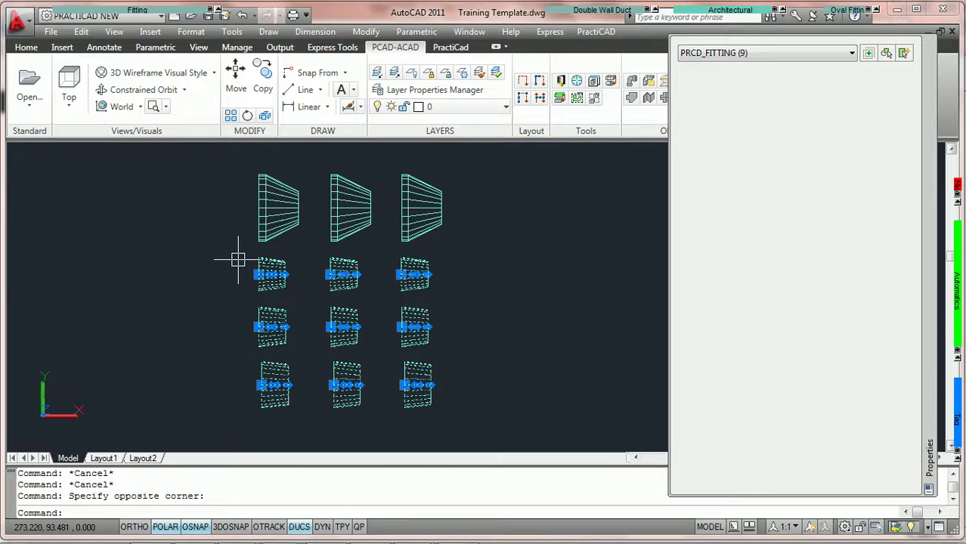
{"action": "left_click", "coordinate": [191, 15]}
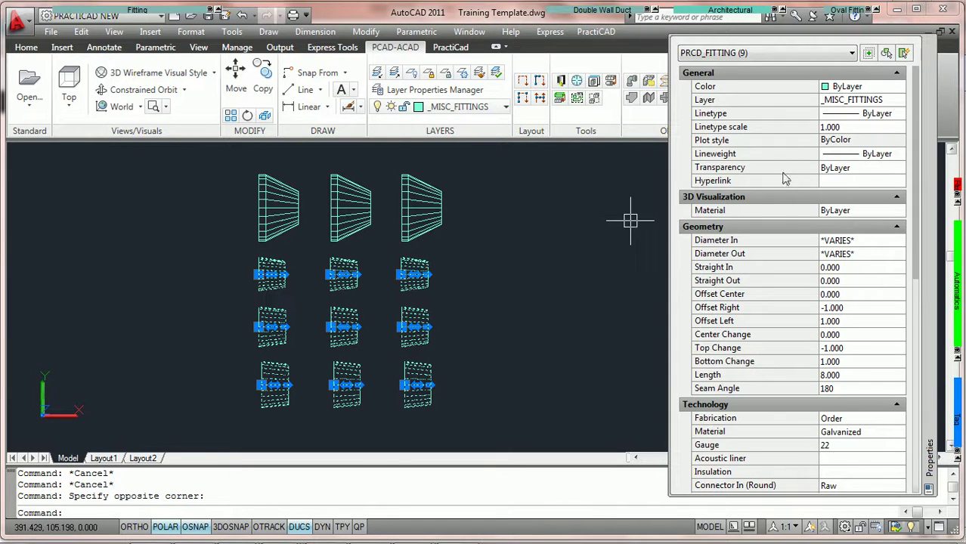
{"action": "left_click", "coordinate": [932, 47]}
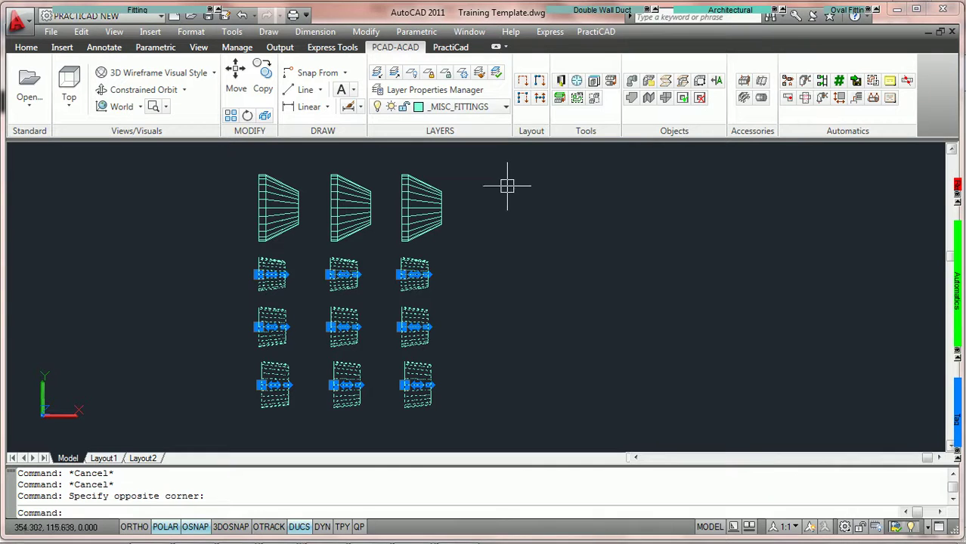
{"action": "key", "text": "Escape"}
- Reopen CONICAL REPORT in the library and add four one-row bands to its sketch: Page, Document, Document, Page
{"action": "left_click", "coordinate": [561, 82]}
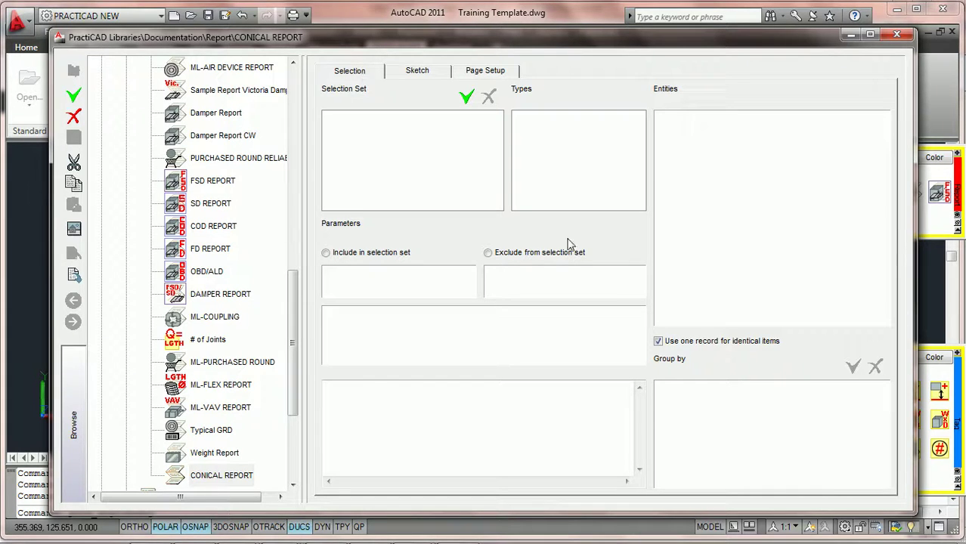
{"action": "left_click", "coordinate": [870, 35]}
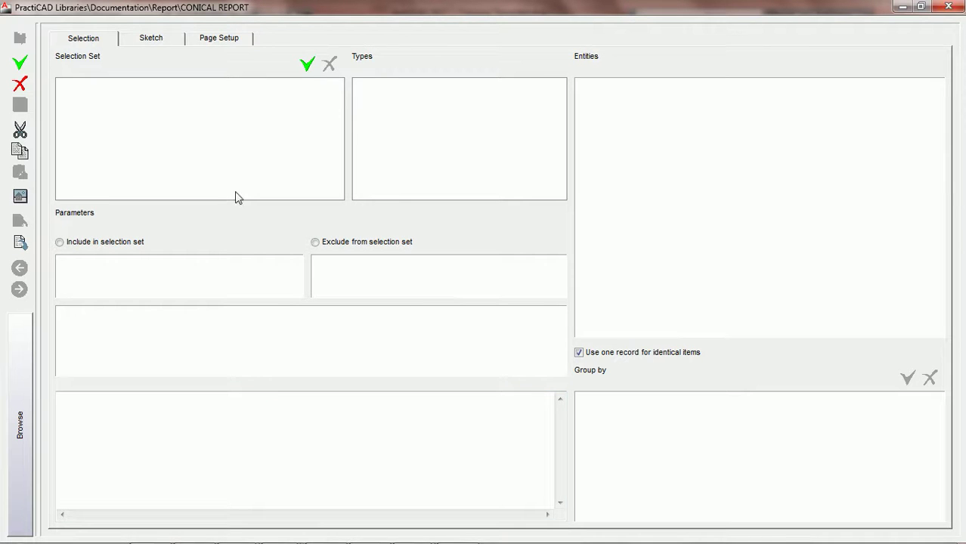
{"action": "left_click", "coordinate": [152, 39]}
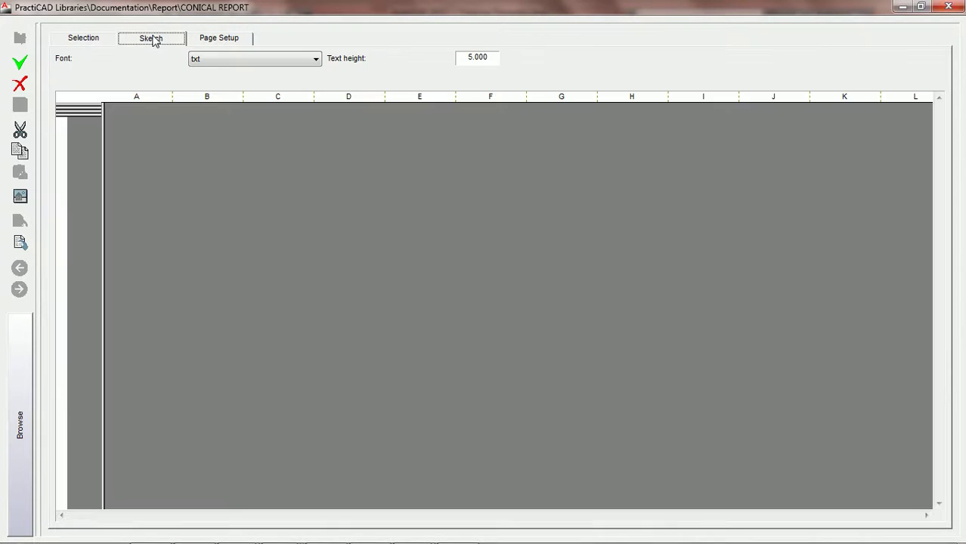
{"action": "left_click", "coordinate": [94, 114]}
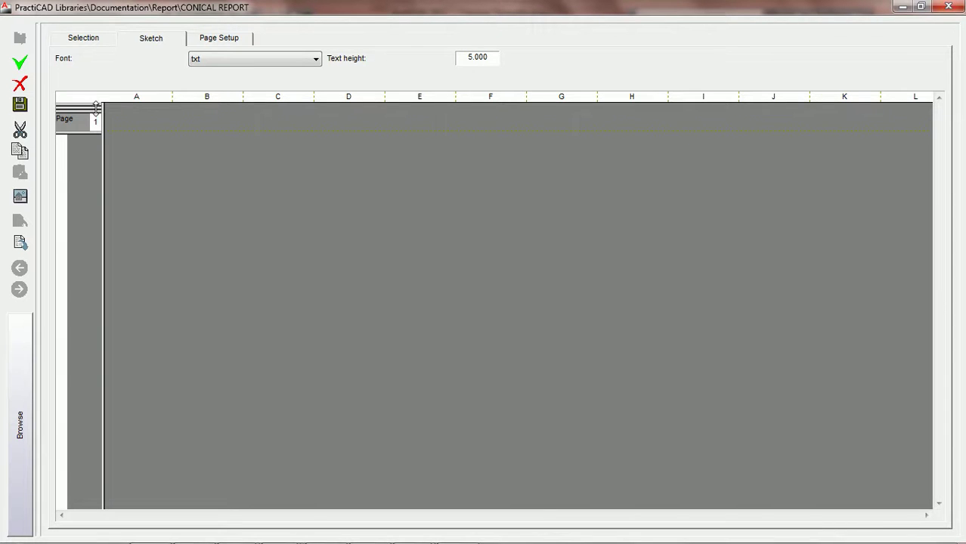
{"action": "left_click", "coordinate": [96, 119]}
{"action": "left_click", "coordinate": [96, 107]}
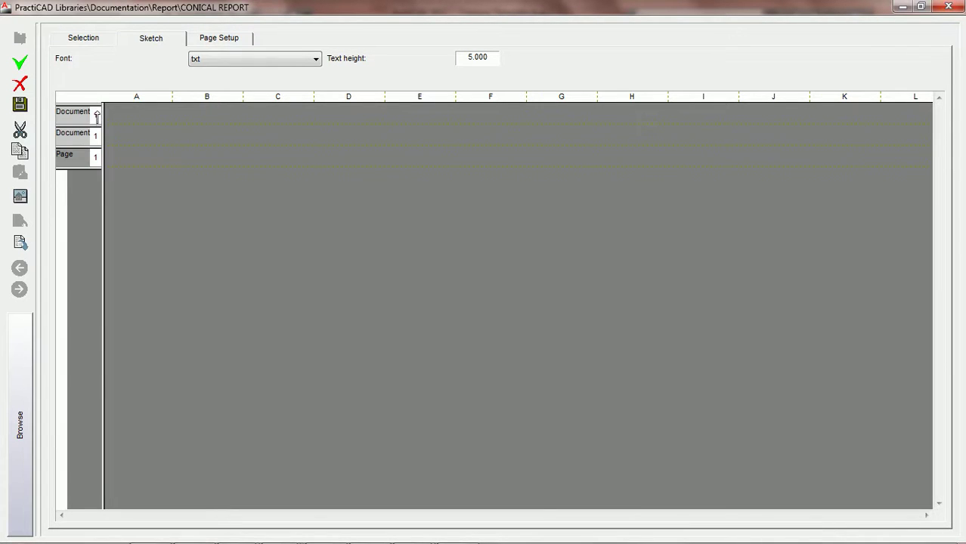
{"action": "left_click", "coordinate": [102, 117]}
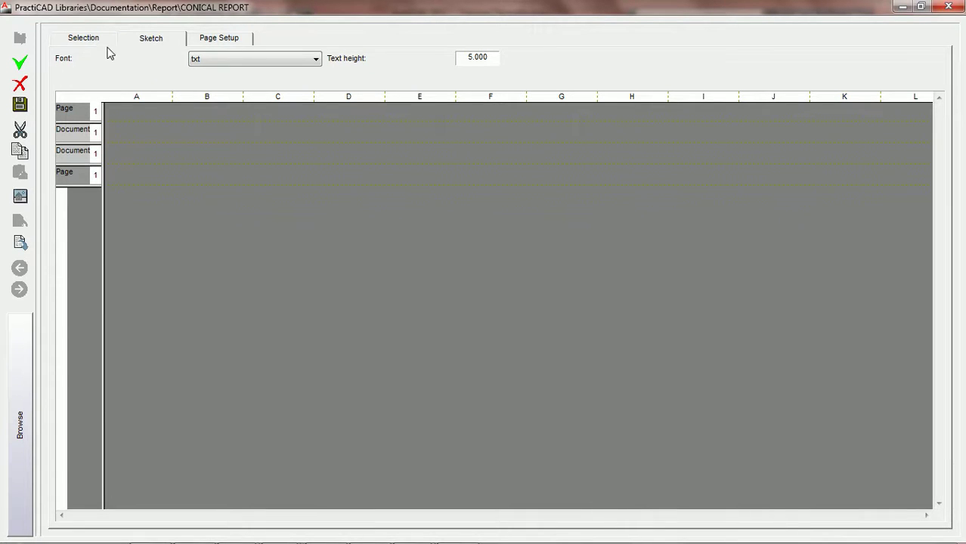
- Check the report's sketch layout against its Selection settings, ending on the Selection settings
{"action": "left_click", "coordinate": [84, 43]}
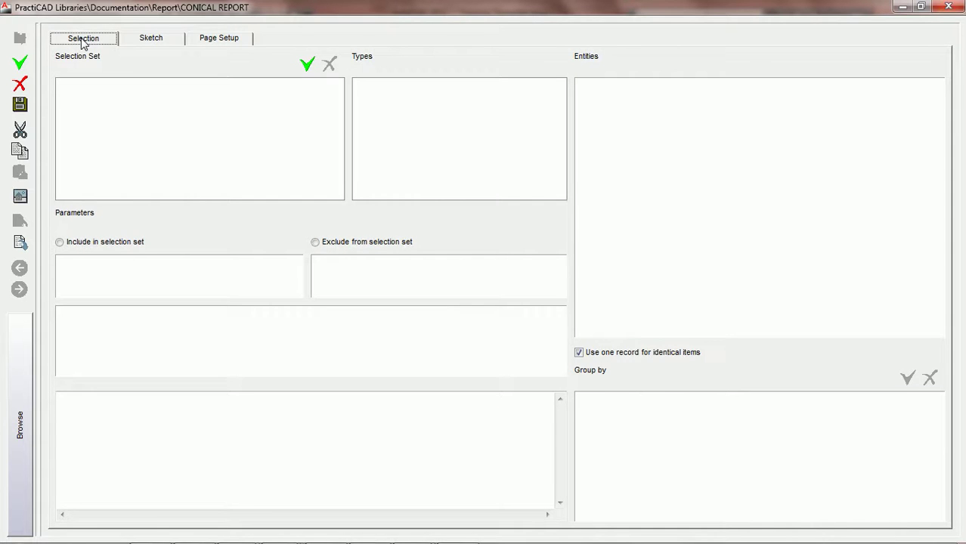
{"action": "left_click", "coordinate": [161, 41]}
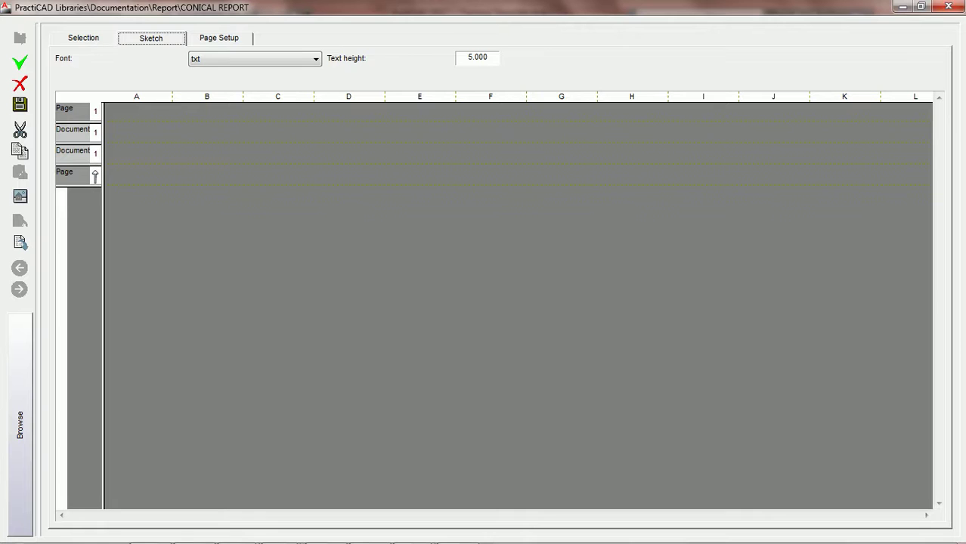
{"action": "left_click", "coordinate": [85, 38]}
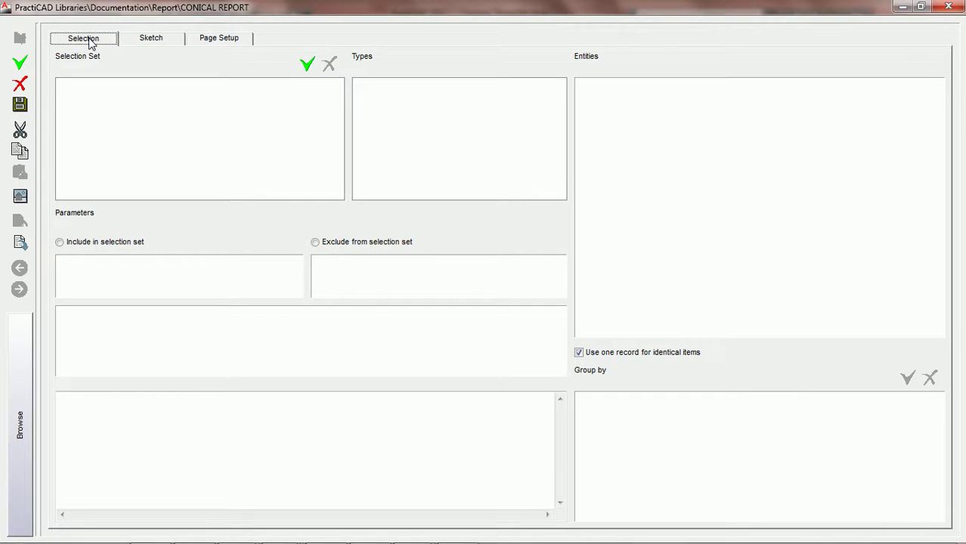
- Add a selection set named CONICALS to the report
{"action": "left_click", "coordinate": [306, 65]}
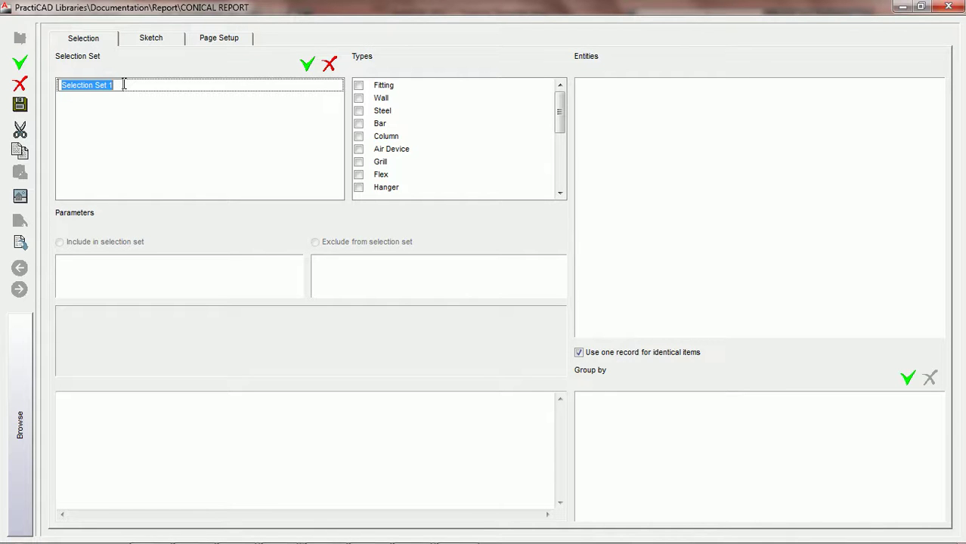
{"action": "type", "text": "Conic"}
{"action": "key", "text": "BackSpace"}
{"action": "key", "text": "BackSpace"}
{"action": "key", "text": "BackSpace"}
{"action": "key", "text": "BackSpace"}
{"action": "key", "text": "BackSpace"}
{"action": "type", "text": "CONICALS"}
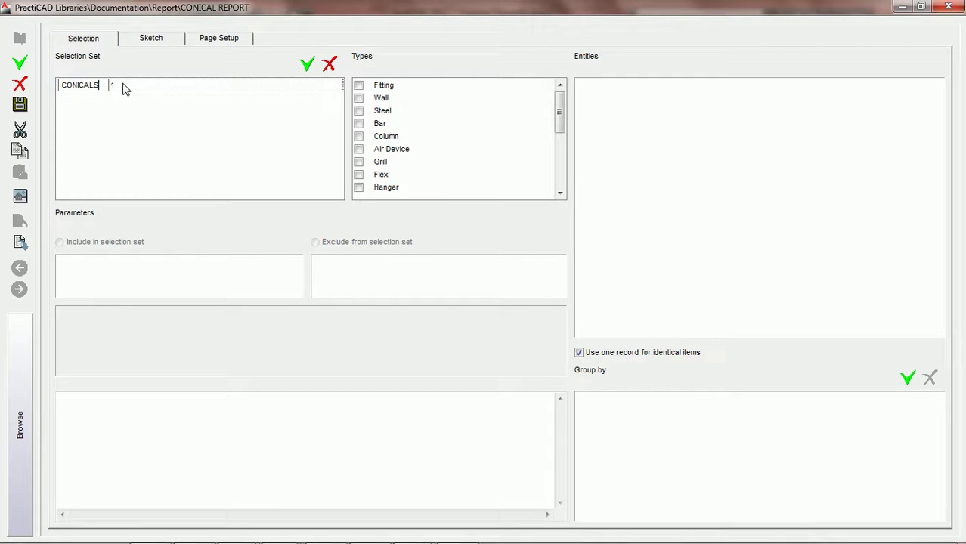
{"action": "key", "text": "Return"}
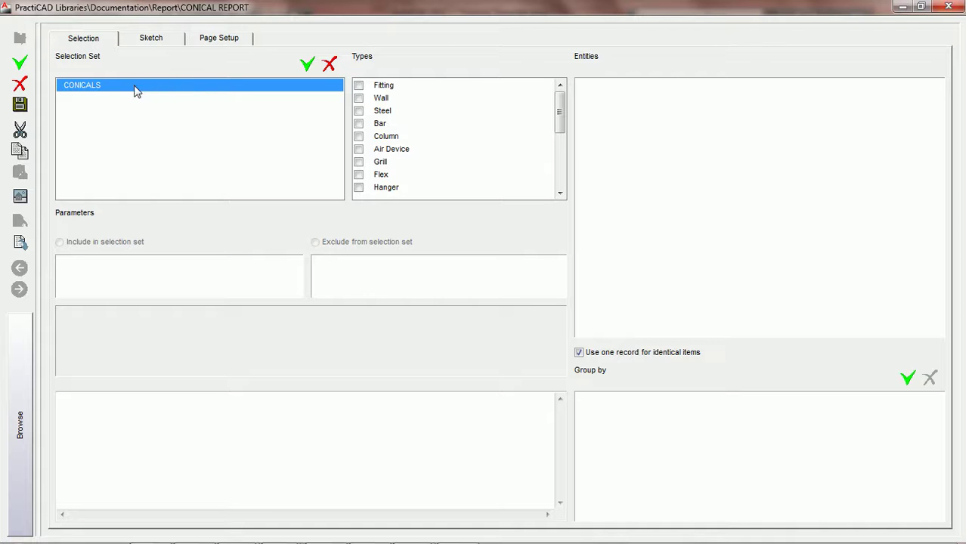
- Extend the sketch's report area across columns A to D and return to the Selection settings
{"action": "left_click", "coordinate": [149, 40]}
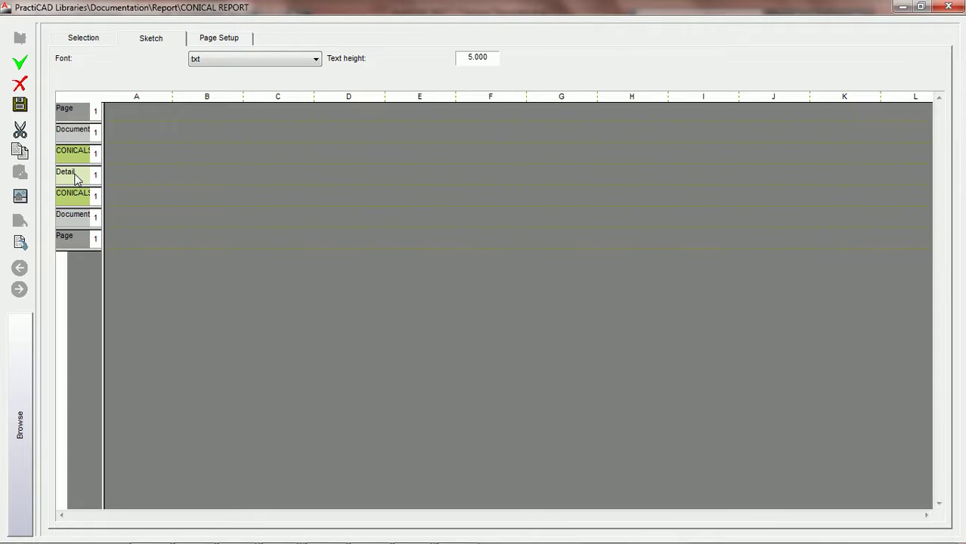
{"action": "left_click_drag", "start_coordinate": [104, 190], "coordinate": [384, 189]}
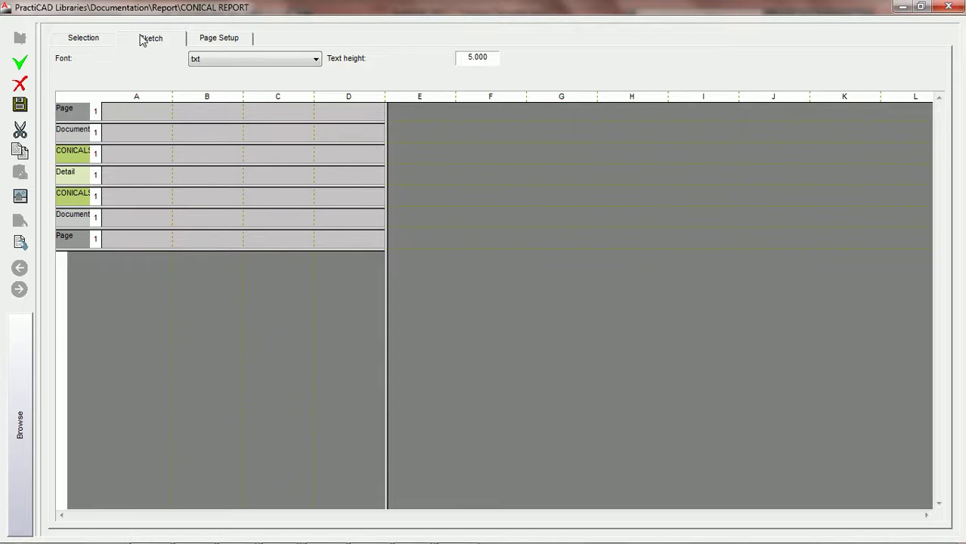
{"action": "left_click", "coordinate": [79, 40]}
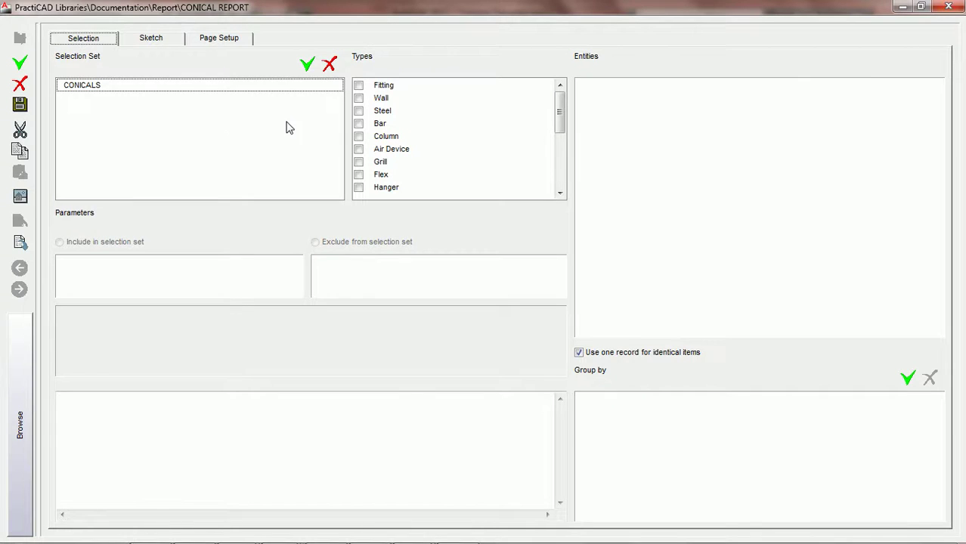
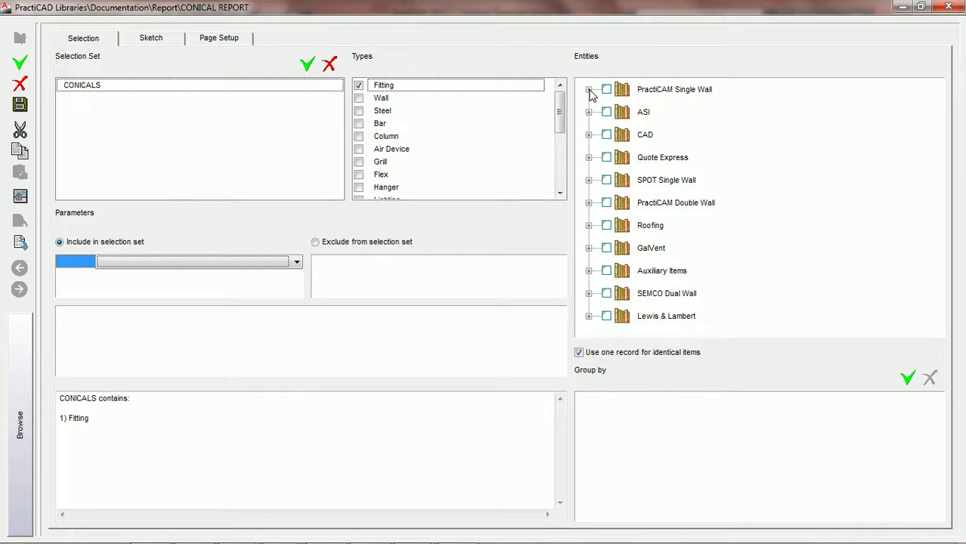
- Enable the Fitting type for CONICALS and include the Round Reducer from the PractiCAM Single Wall round transitions
{"action": "left_click", "coordinate": [589, 90]}
{"action": "left_click", "coordinate": [614, 112]}
{"action": "left_click", "coordinate": [639, 135]}
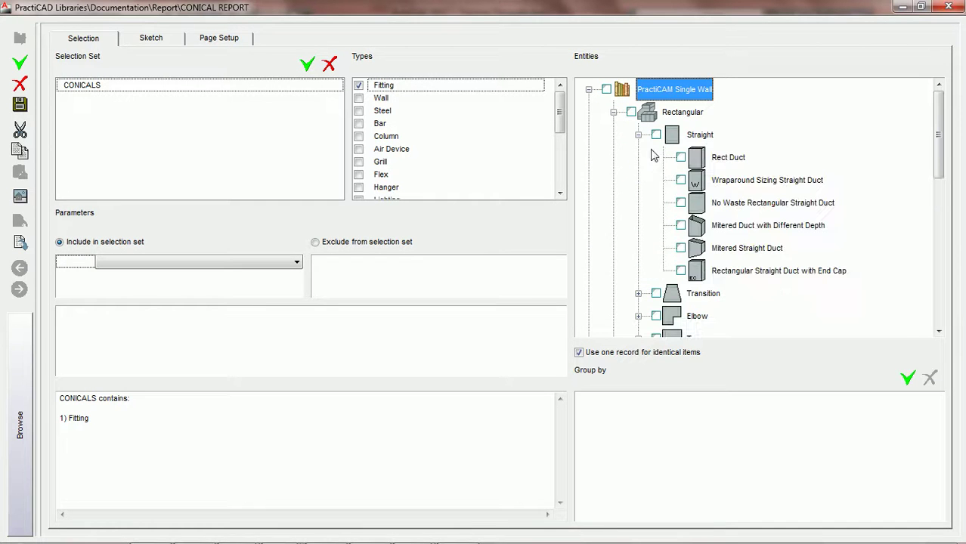
{"action": "left_click", "coordinate": [589, 89]}
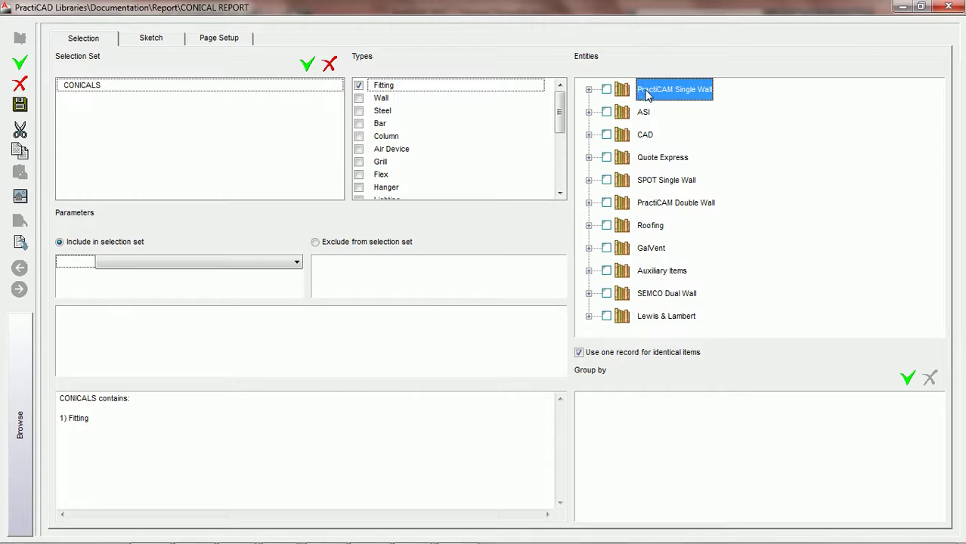
{"action": "left_click", "coordinate": [589, 89]}
{"action": "left_click", "coordinate": [589, 89]}
{"action": "left_click", "coordinate": [589, 89]}
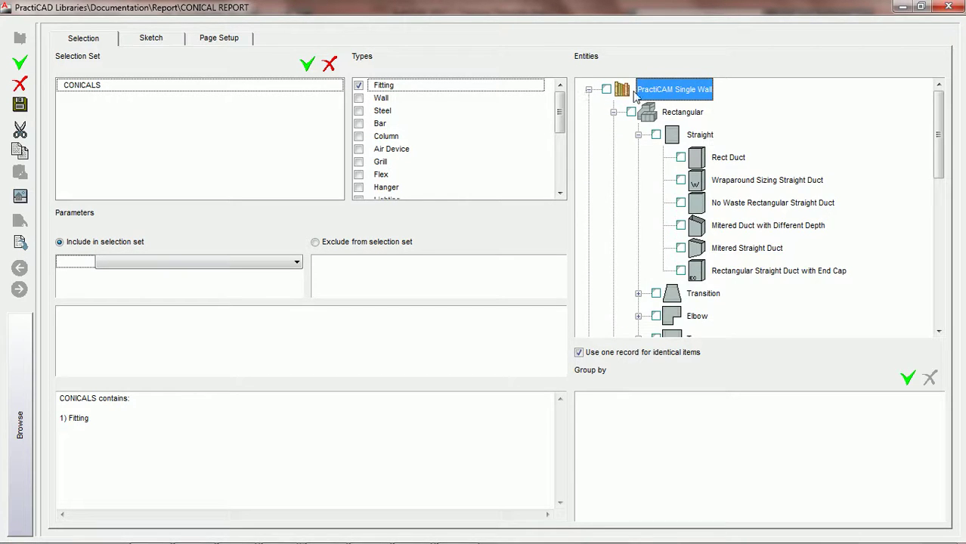
{"action": "left_click", "coordinate": [613, 112]}
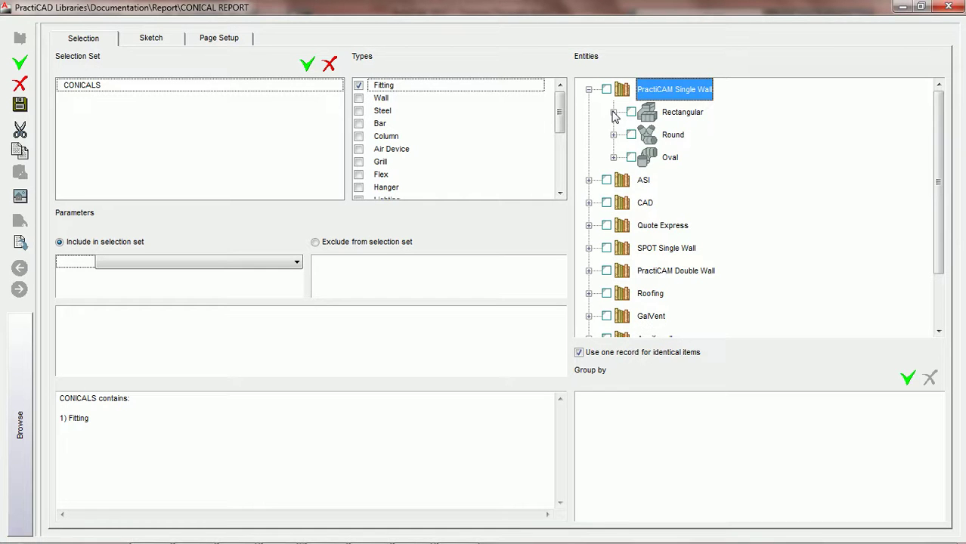
{"action": "left_click", "coordinate": [613, 135]}
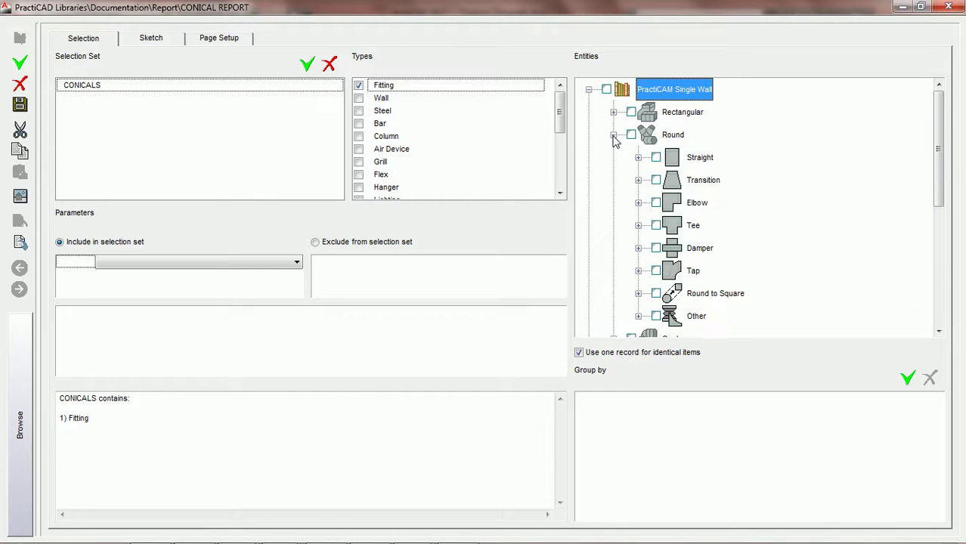
{"action": "left_click", "coordinate": [638, 180]}
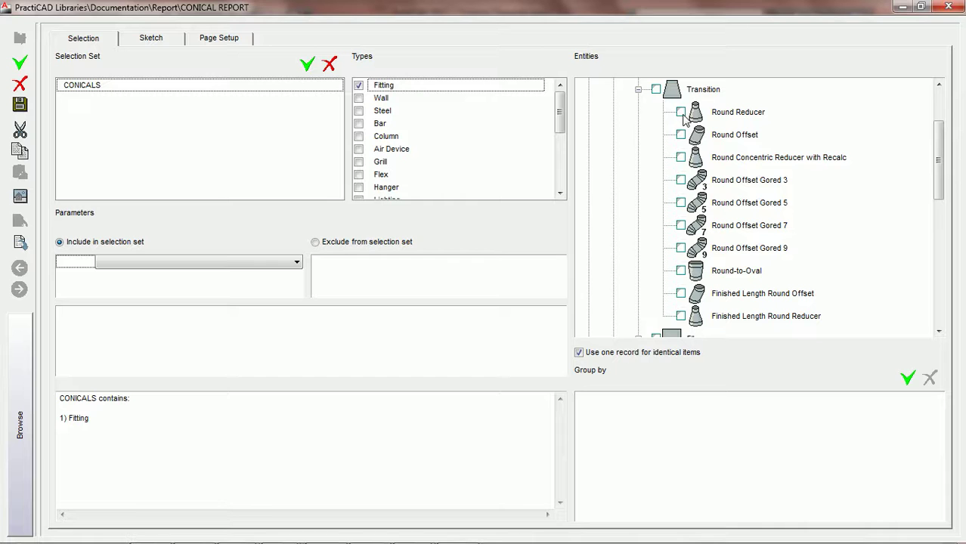
{"action": "left_click", "coordinate": [681, 112]}
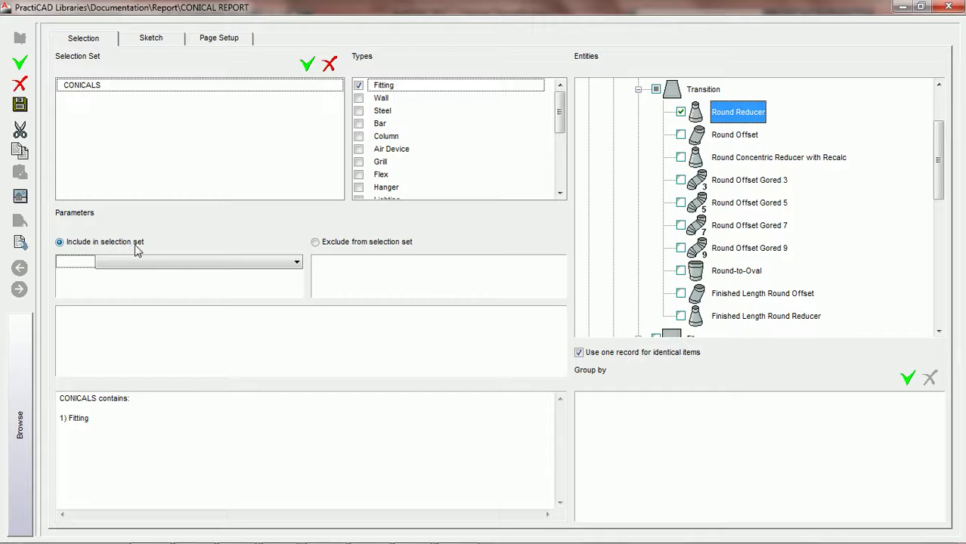
- Add an include condition to the Fitting type requiring Catalog to be equal to CONICALS
{"action": "left_click", "coordinate": [296, 262]}
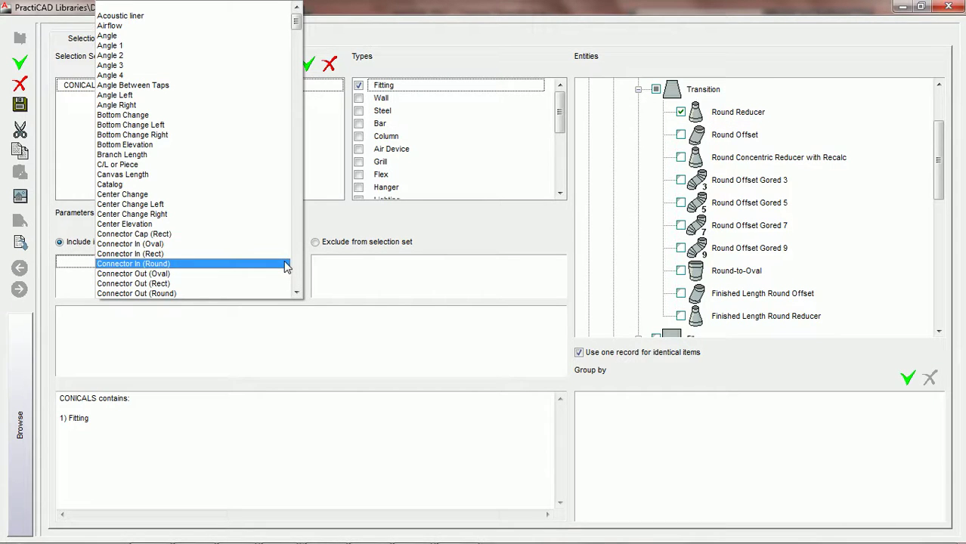
{"action": "left_click", "coordinate": [176, 188]}
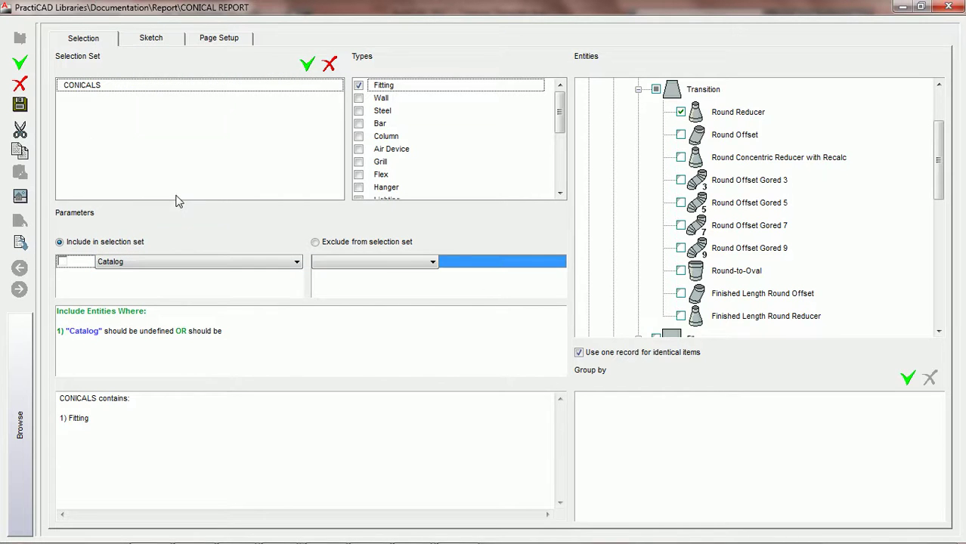
{"action": "left_click", "coordinate": [434, 262]}
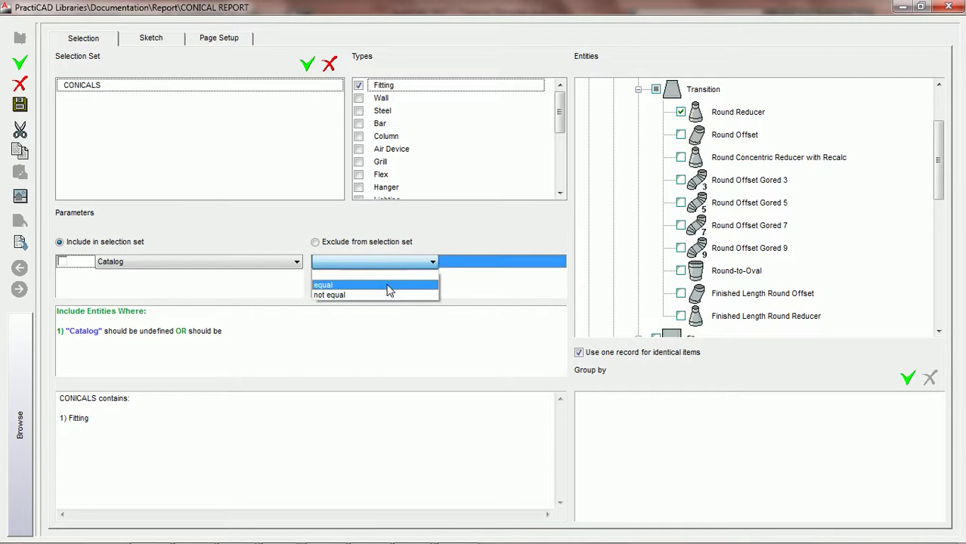
{"action": "left_click", "coordinate": [396, 283]}
{"action": "left_click", "coordinate": [478, 261]}
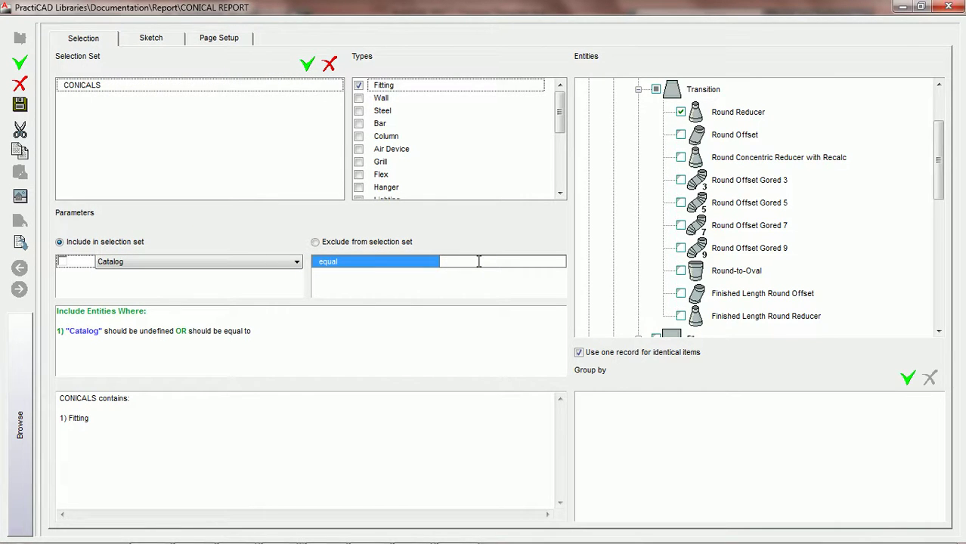
{"action": "type", "text": "CONICAL REPORT"}
{"action": "key", "text": "BackSpace"}
{"action": "key", "text": "BackSpace"}
{"action": "key", "text": "BackSpace"}
{"action": "key", "text": "BackSpace"}
{"action": "key", "text": "BackSpace"}
{"action": "key", "text": "BackSpace"}
{"action": "key", "text": "BackSpace"}
{"action": "type", "text": "S"}
{"action": "key", "text": "Return"}
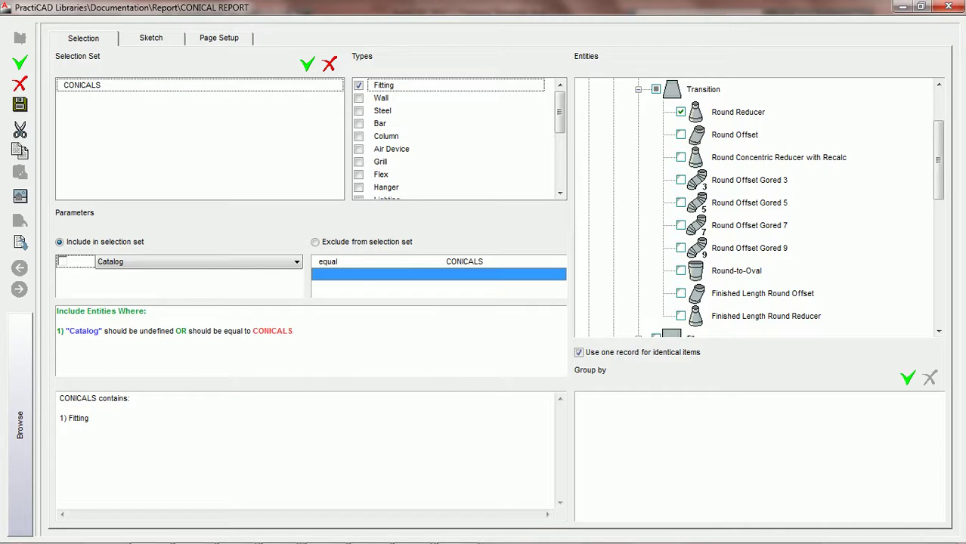
{"action": "left_click", "coordinate": [483, 261]}
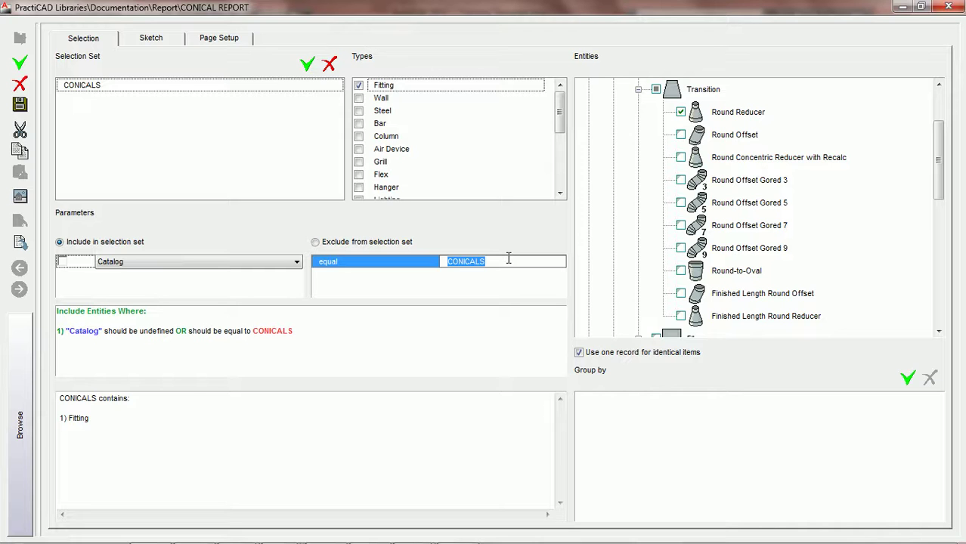
{"action": "left_click", "coordinate": [505, 260]}
- Open the Round Reducer in the PractiCAM Single Wall round transitions, saving the report changes, to check its catalog names
{"action": "left_click", "coordinate": [18, 387]}
{"action": "left_click_drag", "start_coordinate": [238, 326], "coordinate": [242, 89]}
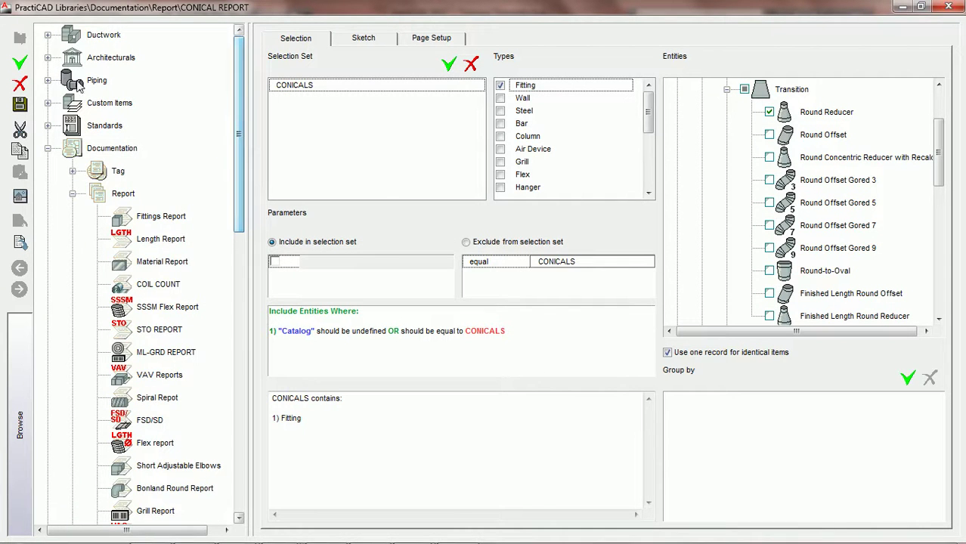
{"action": "left_click", "coordinate": [47, 35]}
{"action": "left_click", "coordinate": [73, 57]}
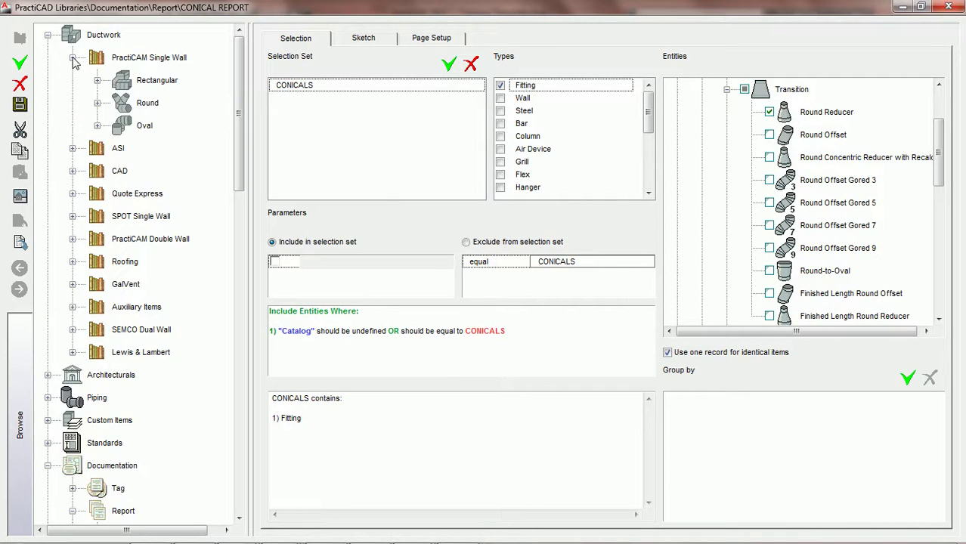
{"action": "left_click", "coordinate": [96, 103]}
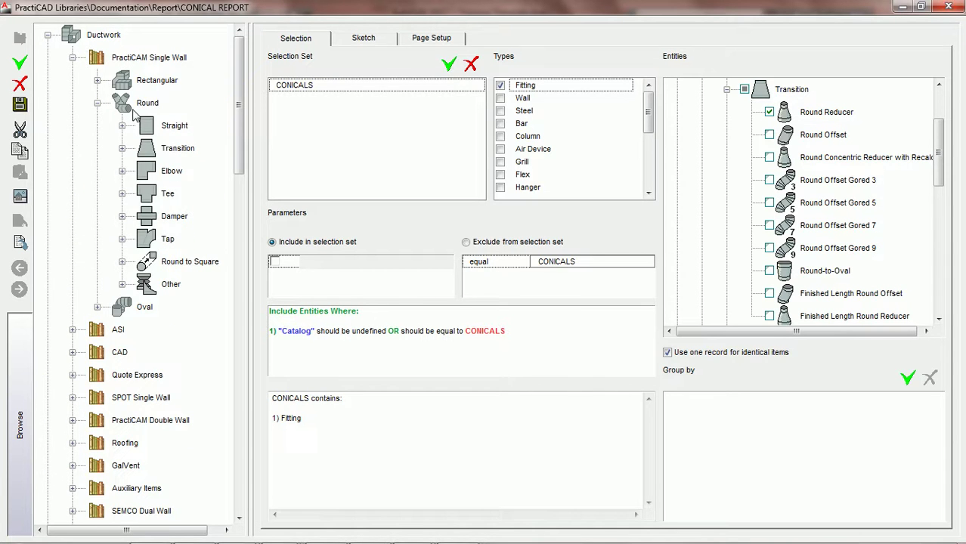
{"action": "left_click", "coordinate": [121, 148]}
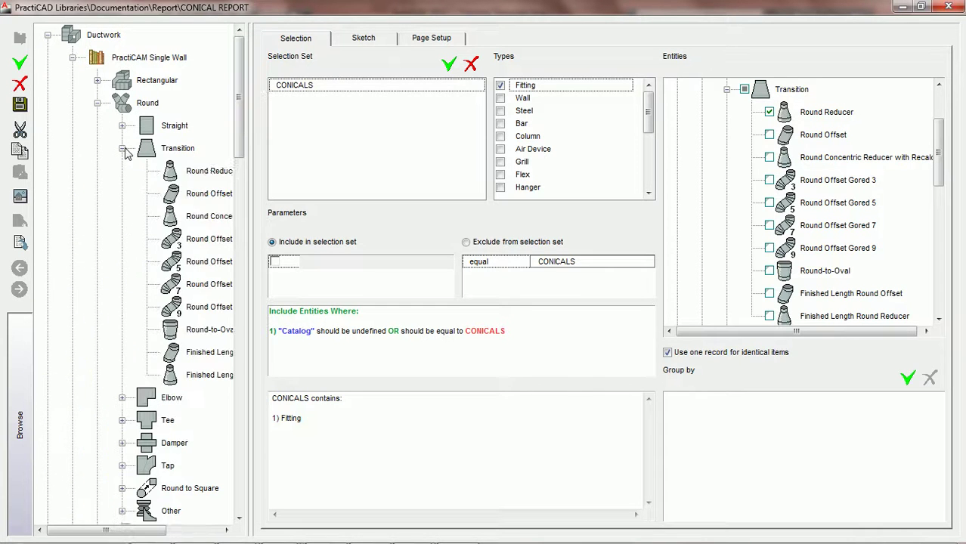
{"action": "double_click", "coordinate": [215, 173]}
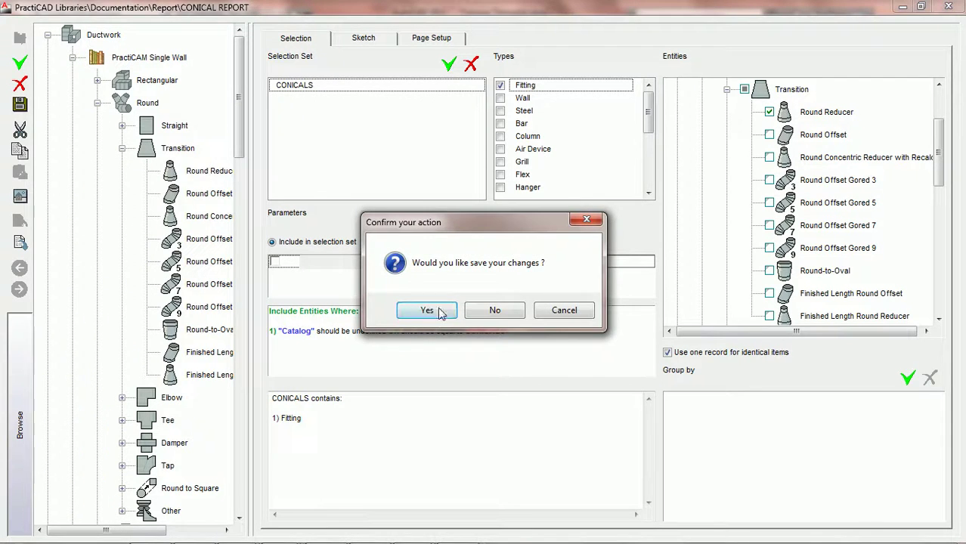
{"action": "left_click", "coordinate": [429, 312]}
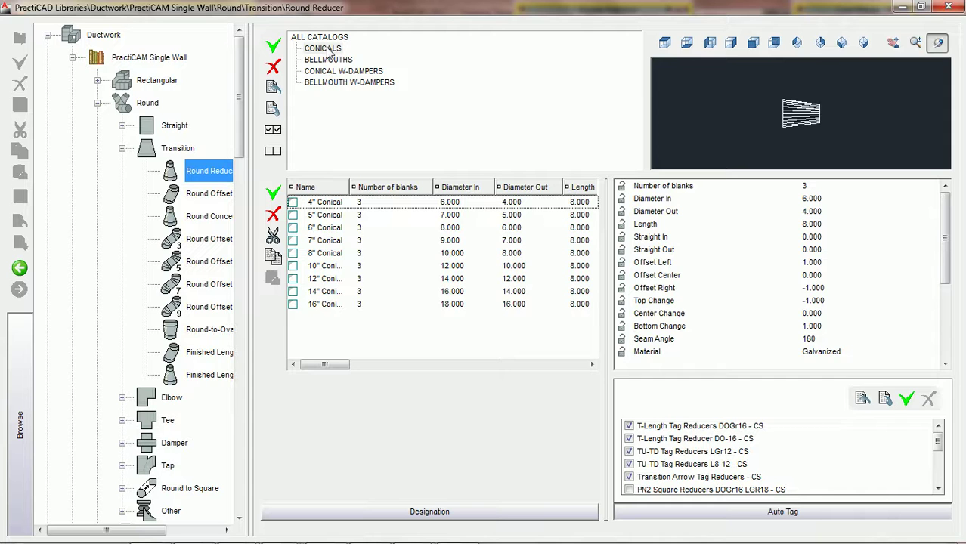
- Return to CONICAL REPORT and collapse the library browser
{"action": "left_click", "coordinate": [23, 271]}
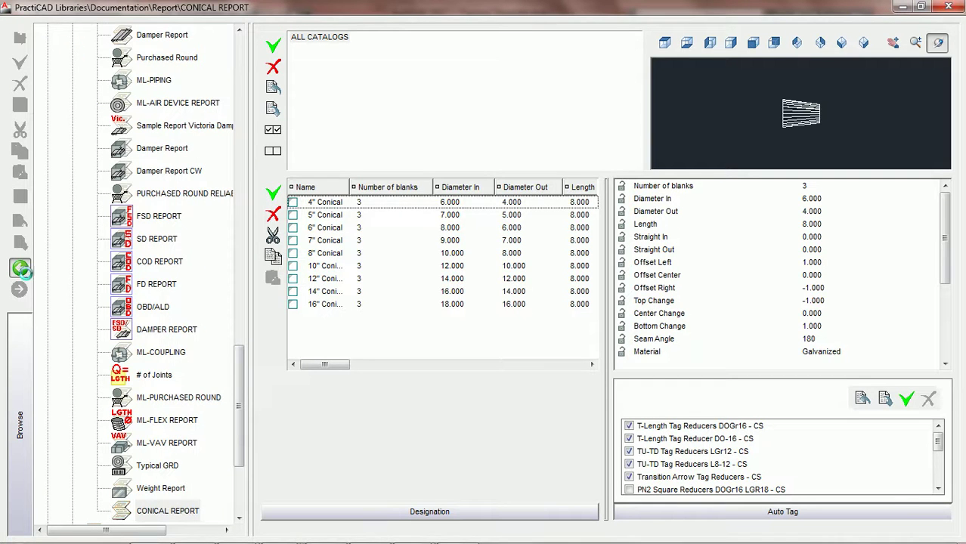
{"action": "left_click", "coordinate": [121, 511]}
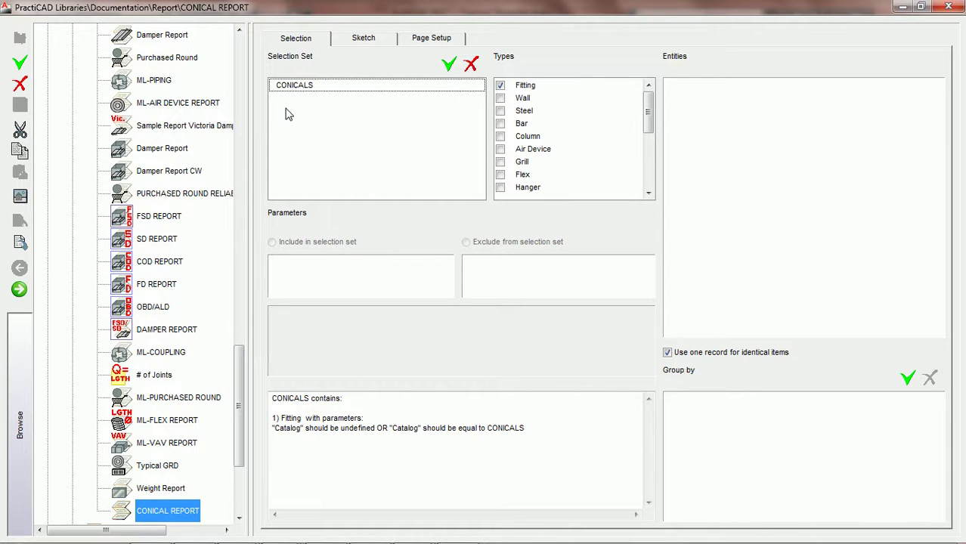
{"action": "left_click", "coordinate": [18, 409]}
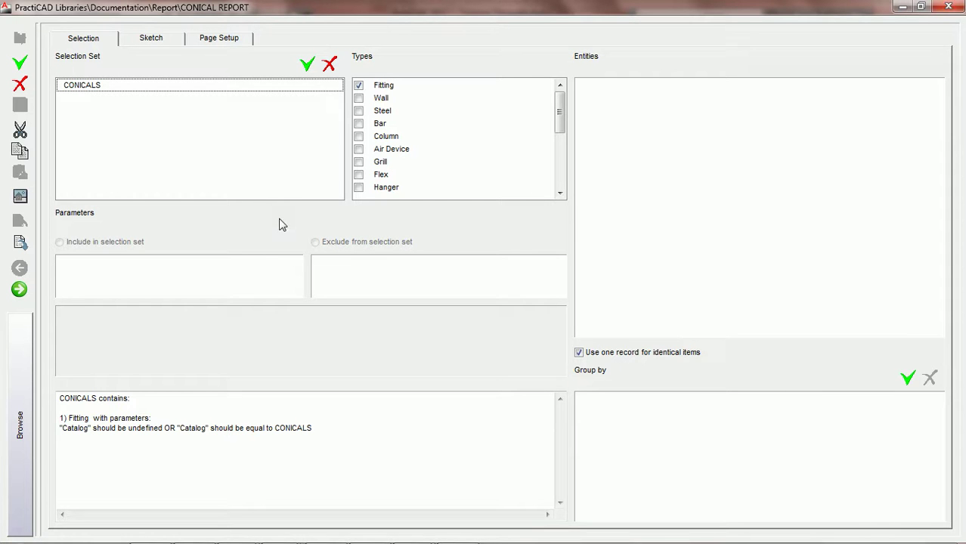
- Reopen the Fitting type's include parameters and make the Catalog condition require a defined value
{"action": "left_click", "coordinate": [385, 87]}
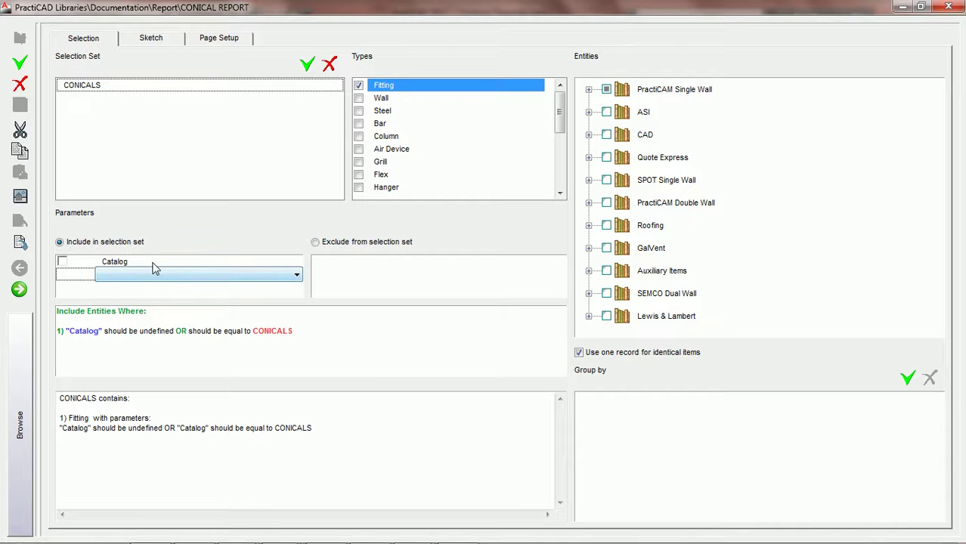
{"action": "left_click", "coordinate": [383, 99]}
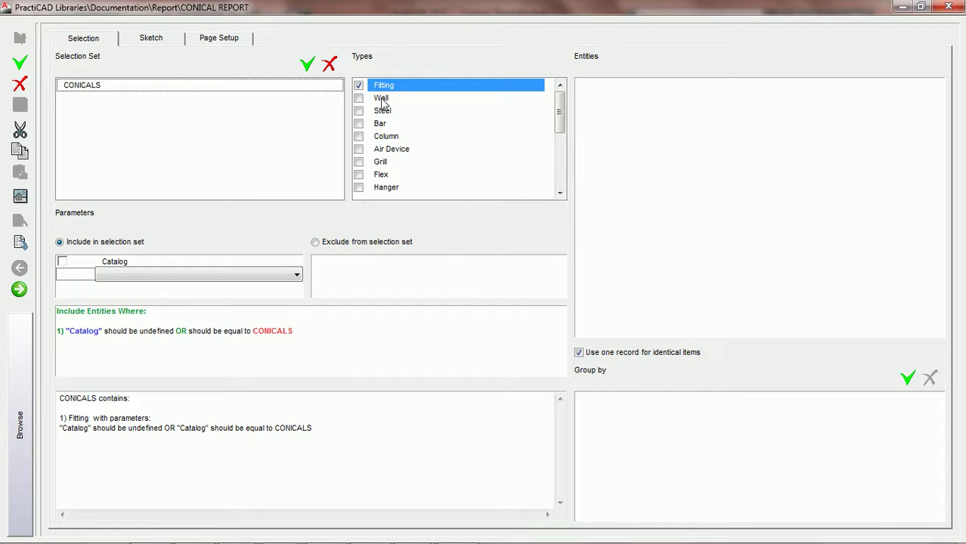
{"action": "left_click", "coordinate": [384, 101]}
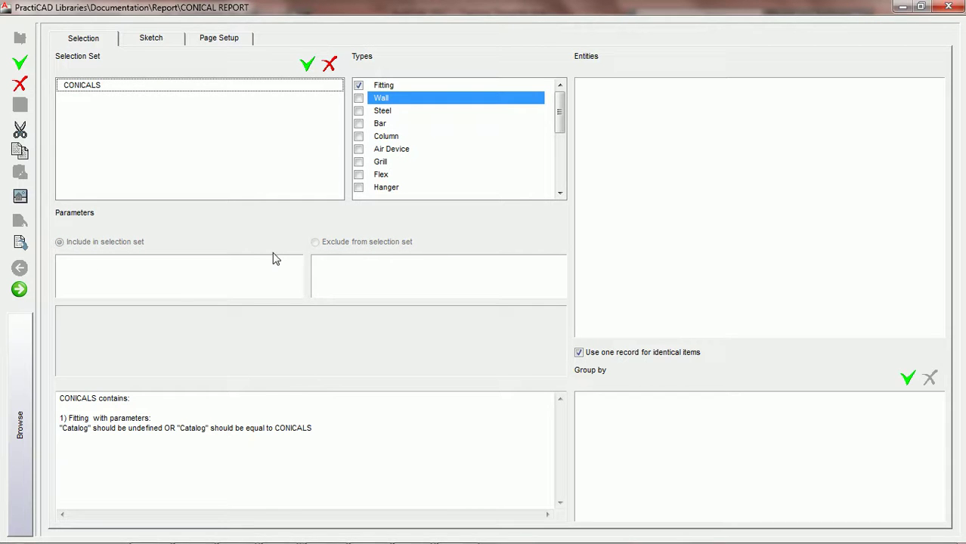
{"action": "left_click", "coordinate": [382, 86]}
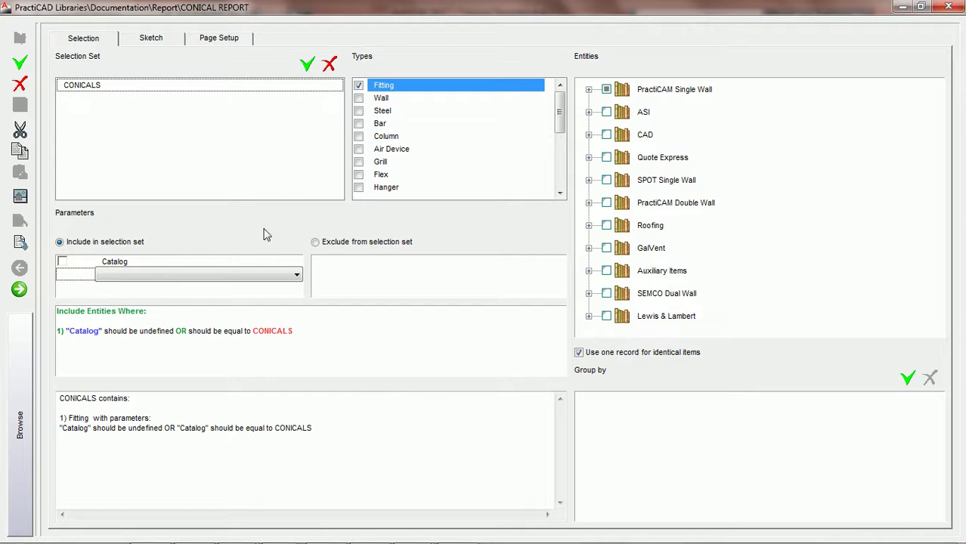
{"action": "left_click", "coordinate": [205, 272]}
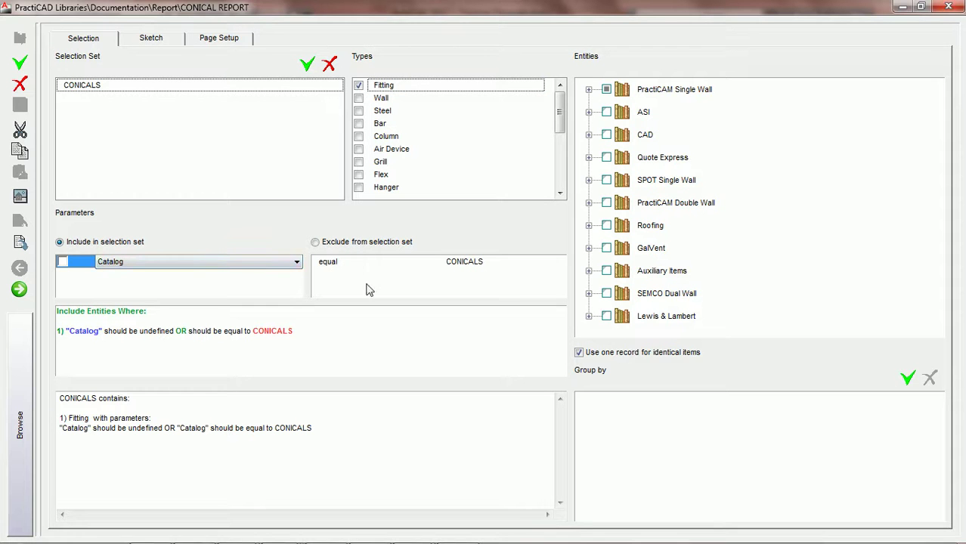
{"action": "left_click", "coordinate": [63, 261]}
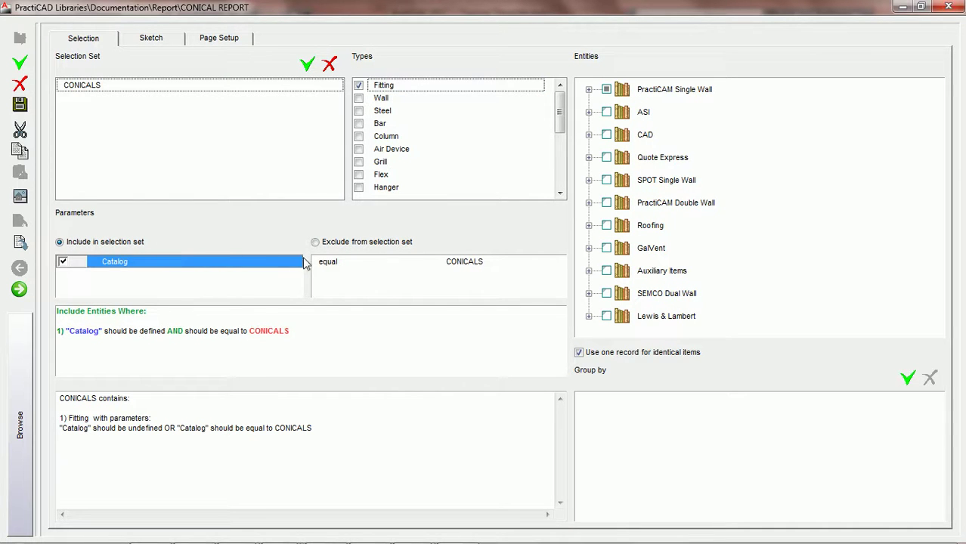
- Review the PractiCAM Single Wall round transitions selected for the Fitting type and display its exclude parameters
{"action": "left_click", "coordinate": [587, 89]}
{"action": "left_click", "coordinate": [613, 134]}
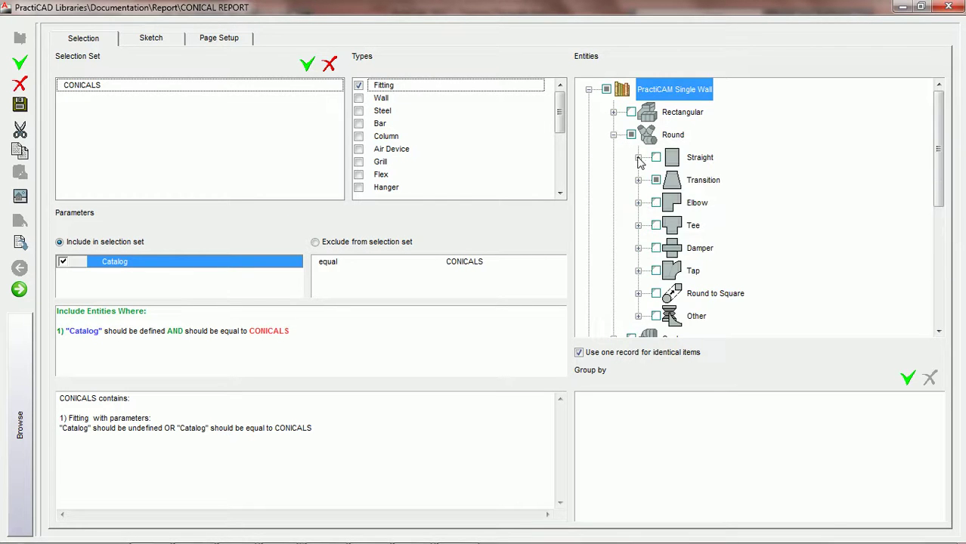
{"action": "left_click", "coordinate": [638, 180]}
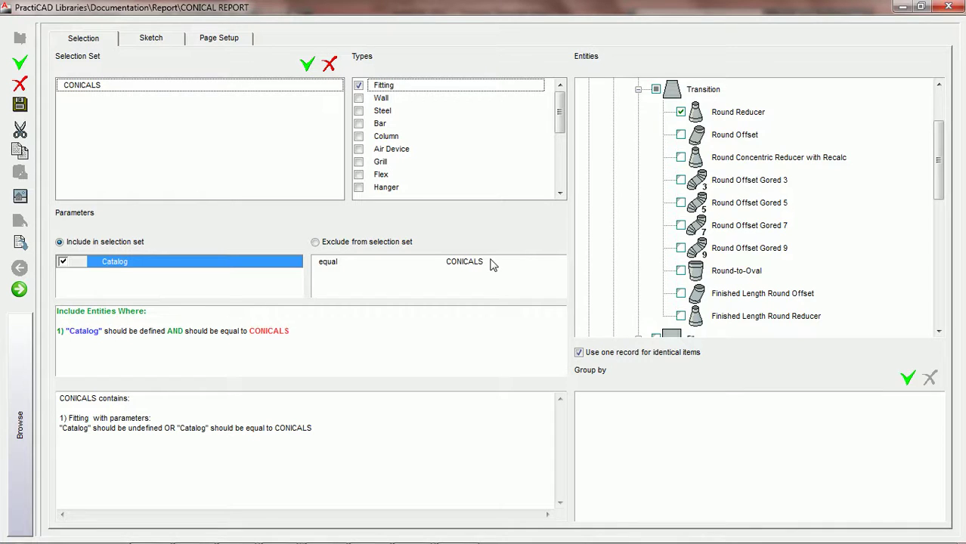
{"action": "left_click", "coordinate": [315, 242]}
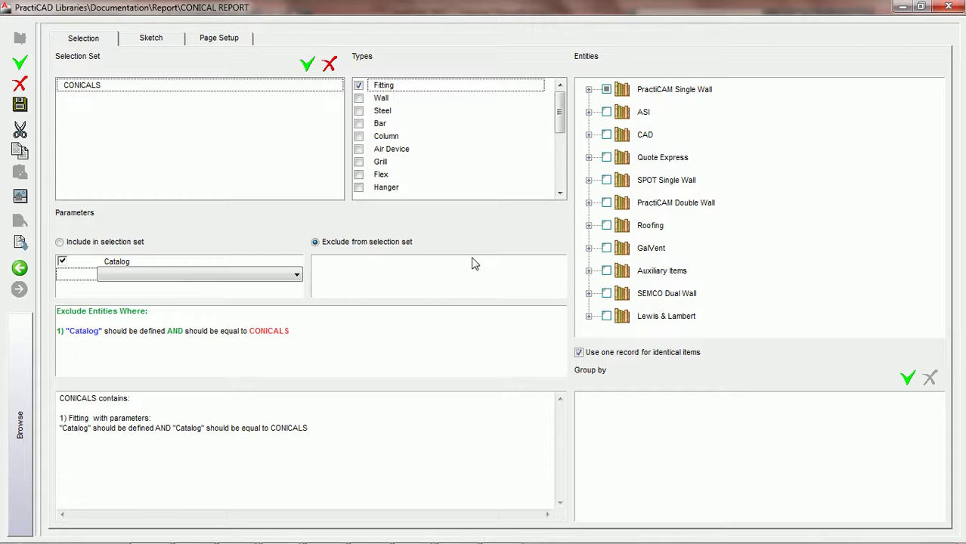
- Open the report's sketch layout and examine the sample METALAB PURCHASED ROUND table in the Snipping Tool
{"action": "left_click", "coordinate": [152, 39]}
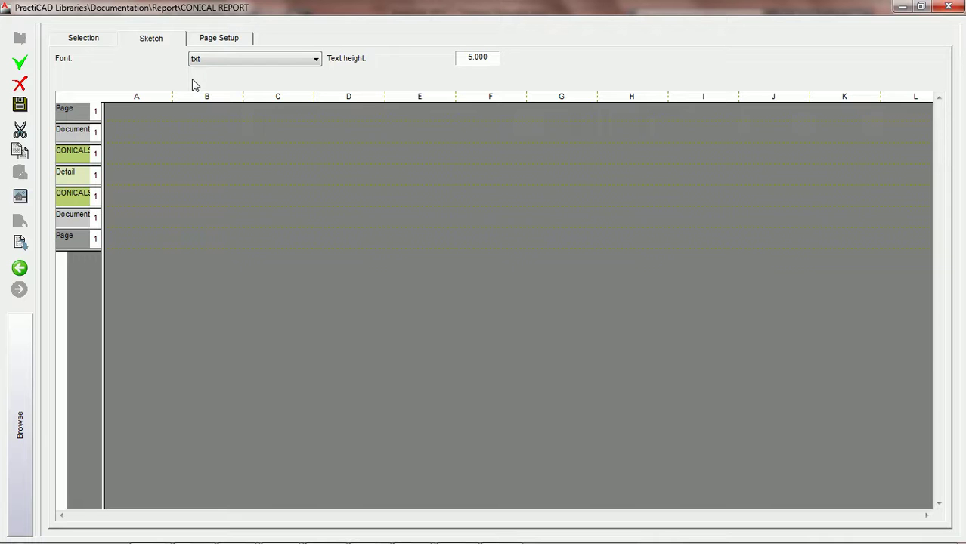
{"action": "mouse_move", "coordinate": [574, 538]}
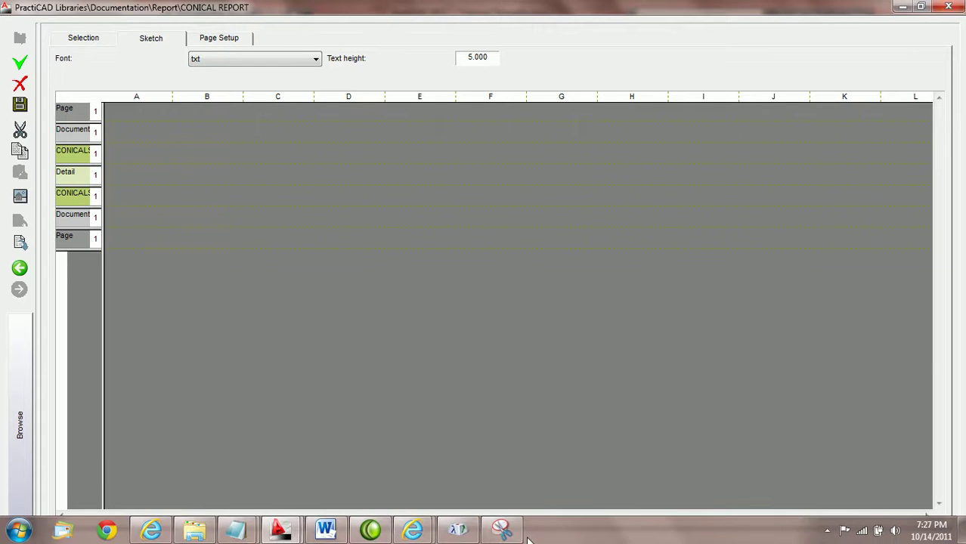
{"action": "left_click", "coordinate": [502, 529]}
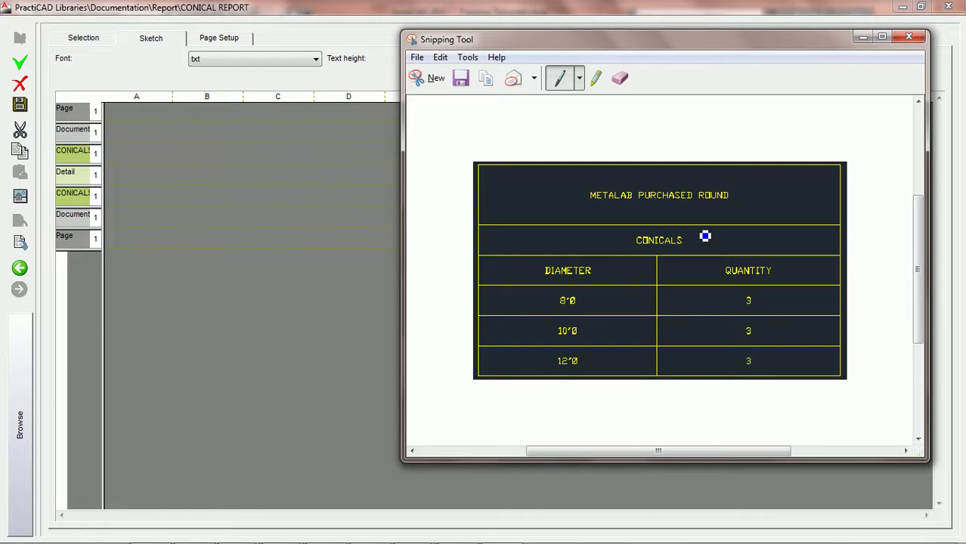
{"action": "left_click", "coordinate": [864, 39]}
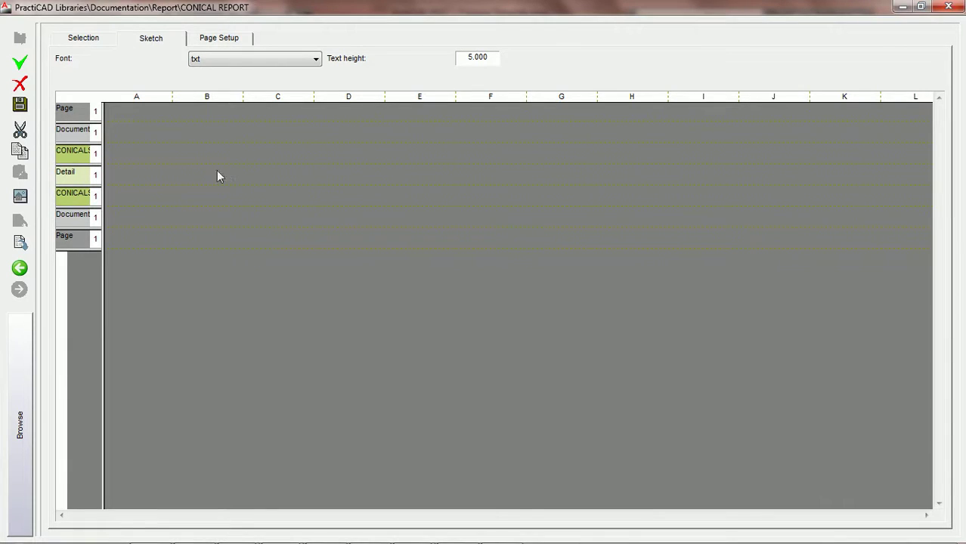
- Lay out the report sketch with two columns, A and B, each widened to about twice the default width
{"action": "left_click_drag", "start_coordinate": [104, 133], "coordinate": [241, 144]}
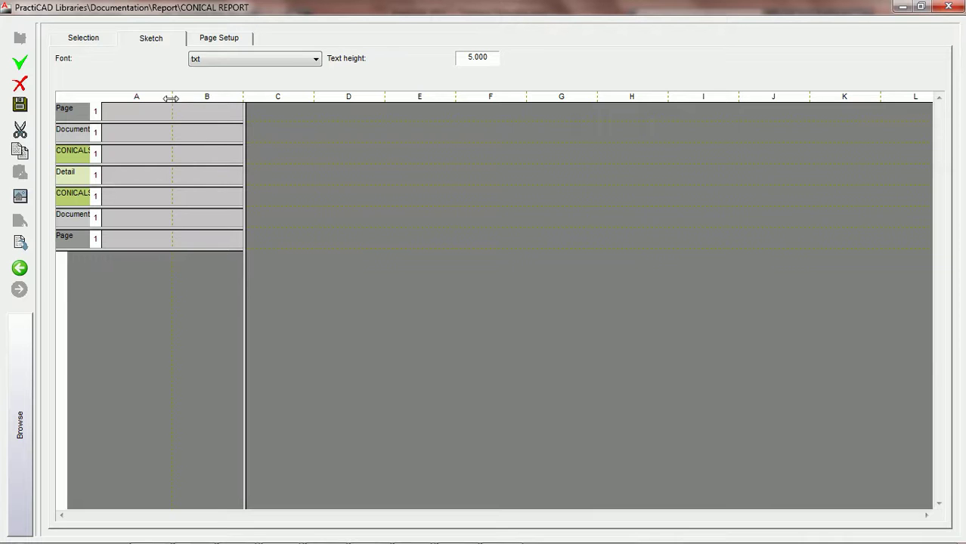
{"action": "left_click_drag", "start_coordinate": [171, 97], "coordinate": [239, 102]}
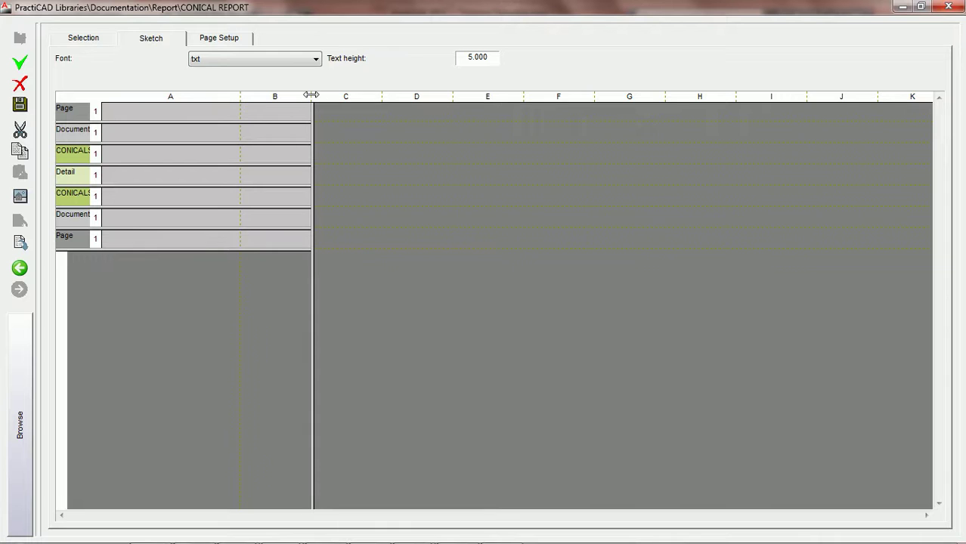
{"action": "left_click_drag", "start_coordinate": [311, 94], "coordinate": [364, 98]}
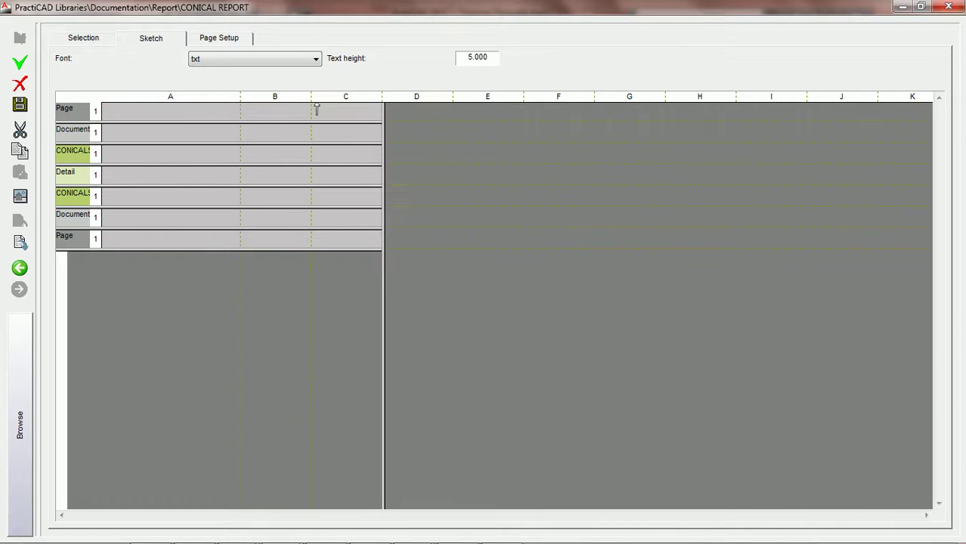
{"action": "left_click_drag", "start_coordinate": [311, 94], "coordinate": [376, 98]}
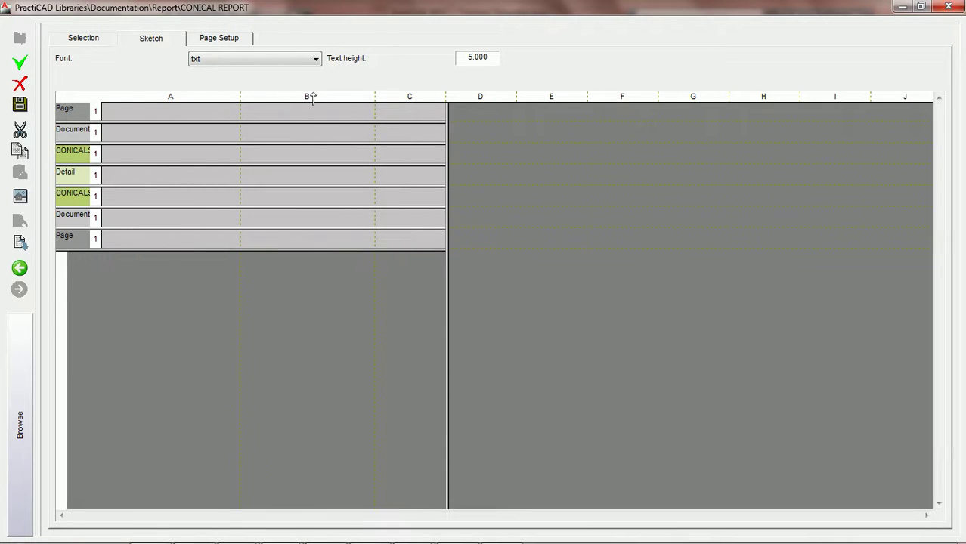
{"action": "left_click_drag", "start_coordinate": [448, 114], "coordinate": [445, 134]}
{"action": "left_click_drag", "start_coordinate": [446, 134], "coordinate": [373, 146]}
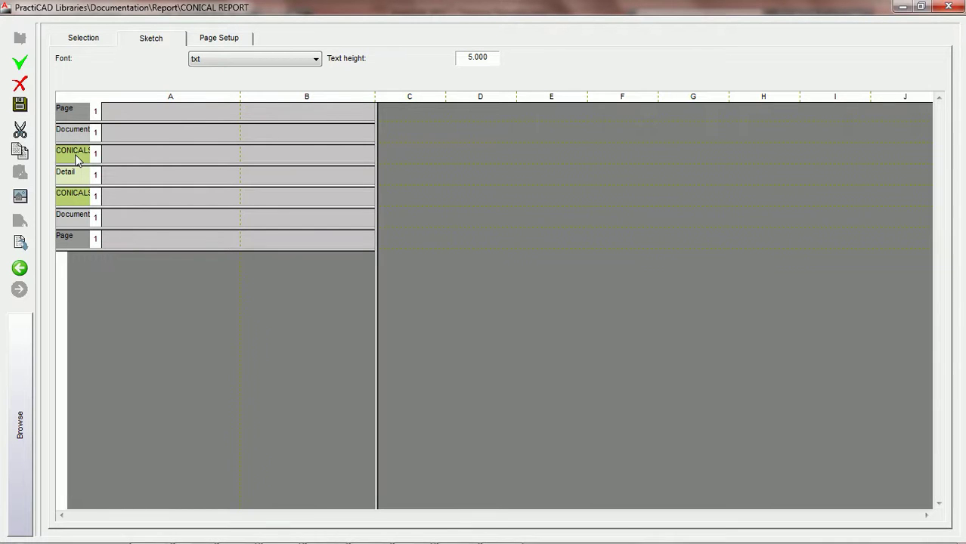
- Consult the sample table in the Snipping Tool and add a second row to the upper Document section of the sketch
{"action": "left_click", "coordinate": [501, 531]}
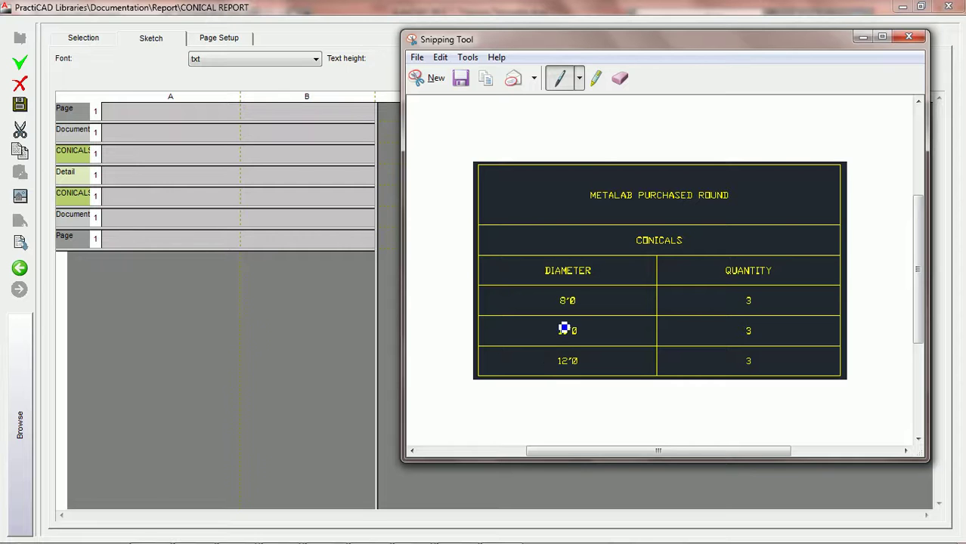
{"action": "left_click", "coordinate": [209, 145]}
{"action": "left_click_drag", "start_coordinate": [209, 145], "coordinate": [213, 154]}
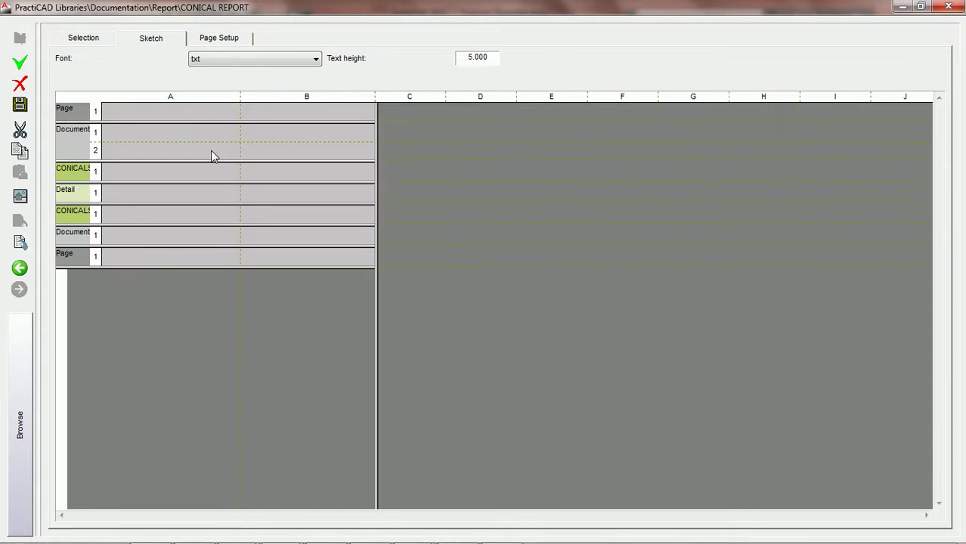
- Merge columns A and B across both rows of the upper Document section into a single title cell
{"action": "left_click", "coordinate": [160, 135]}
{"action": "left_click", "coordinate": [273, 139]}
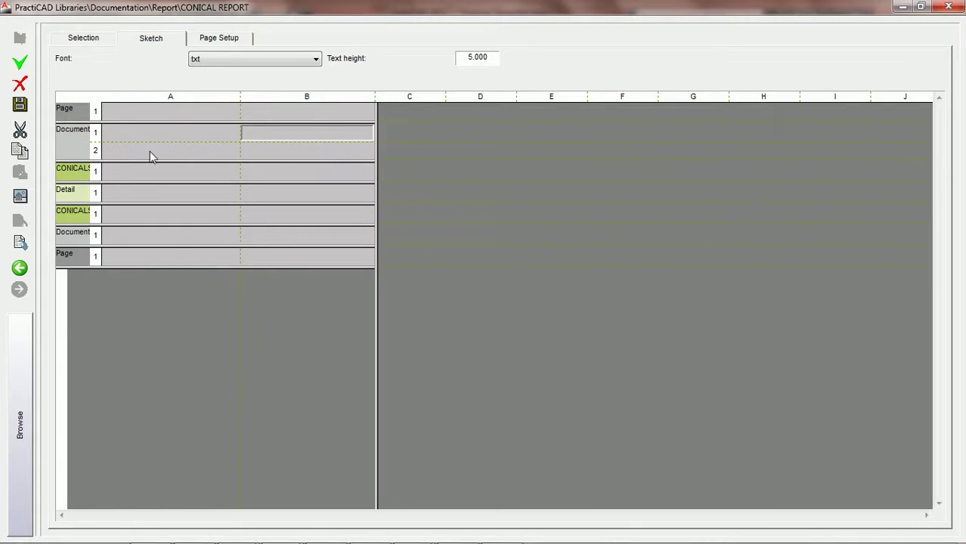
{"action": "left_click", "coordinate": [204, 136]}
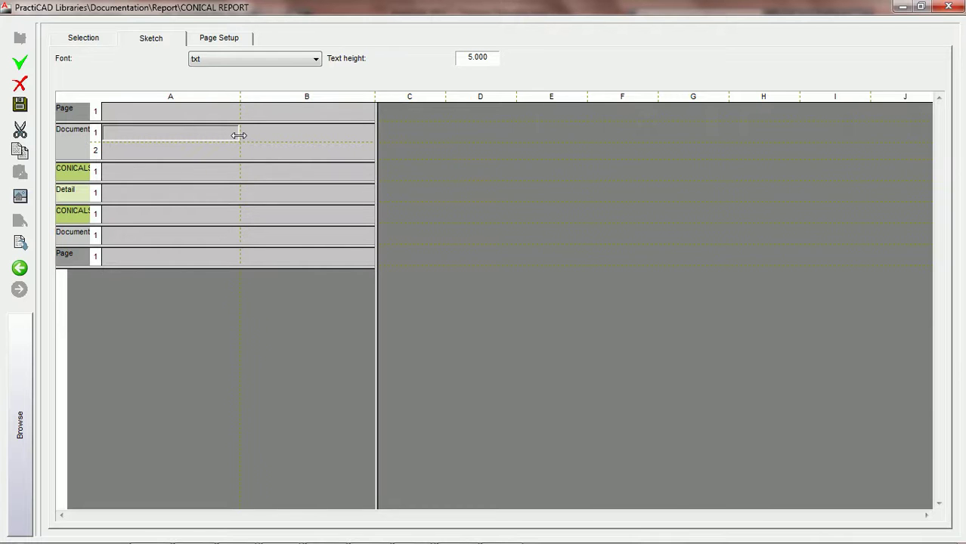
{"action": "left_click_drag", "start_coordinate": [239, 136], "coordinate": [354, 142]}
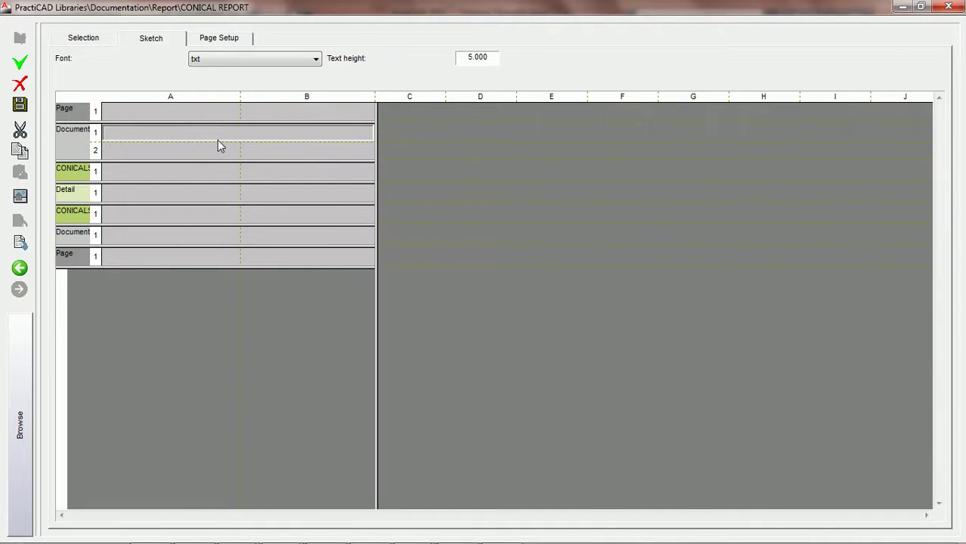
{"action": "left_click_drag", "start_coordinate": [220, 140], "coordinate": [223, 157]}
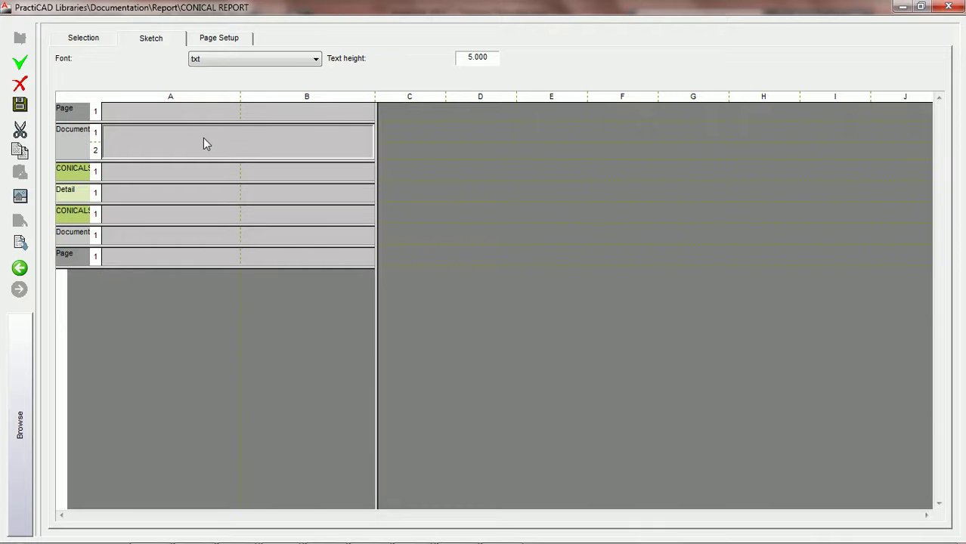
- Open the field definition for column A of the upper Page section and insert the Page Number property
{"action": "key", "text": "Up"}
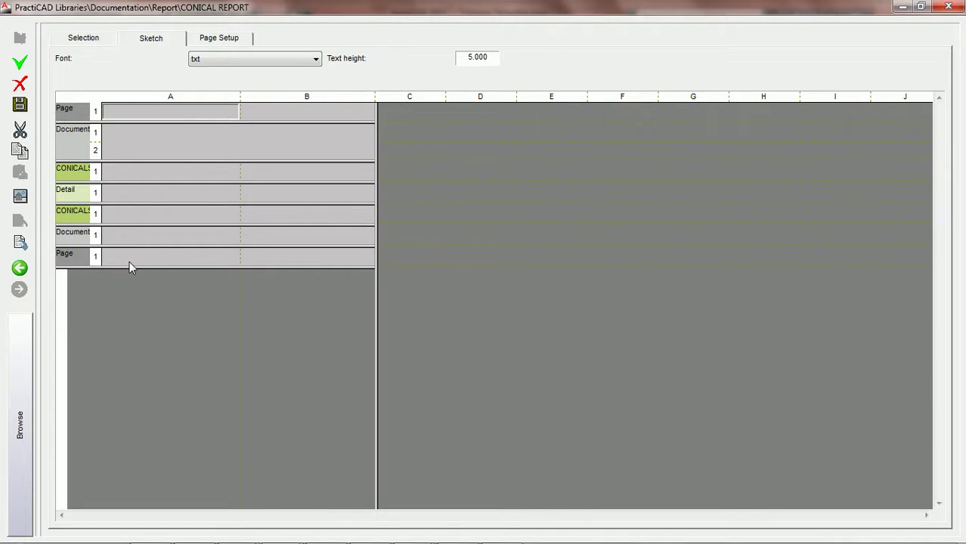
{"action": "double_click", "coordinate": [178, 115]}
{"action": "left_click_drag", "start_coordinate": [258, 119], "coordinate": [226, 281]}
{"action": "left_click", "coordinate": [648, 360]}
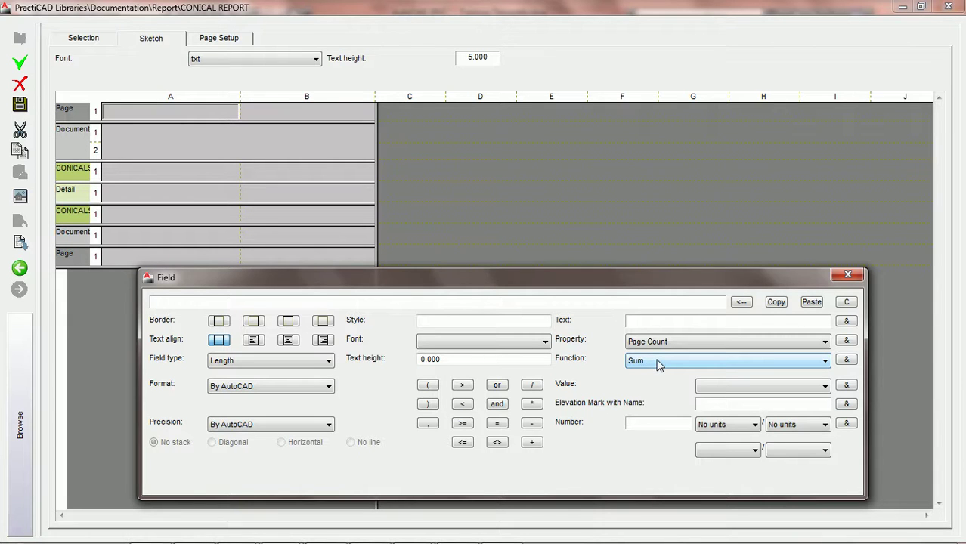
{"action": "left_click", "coordinate": [791, 344]}
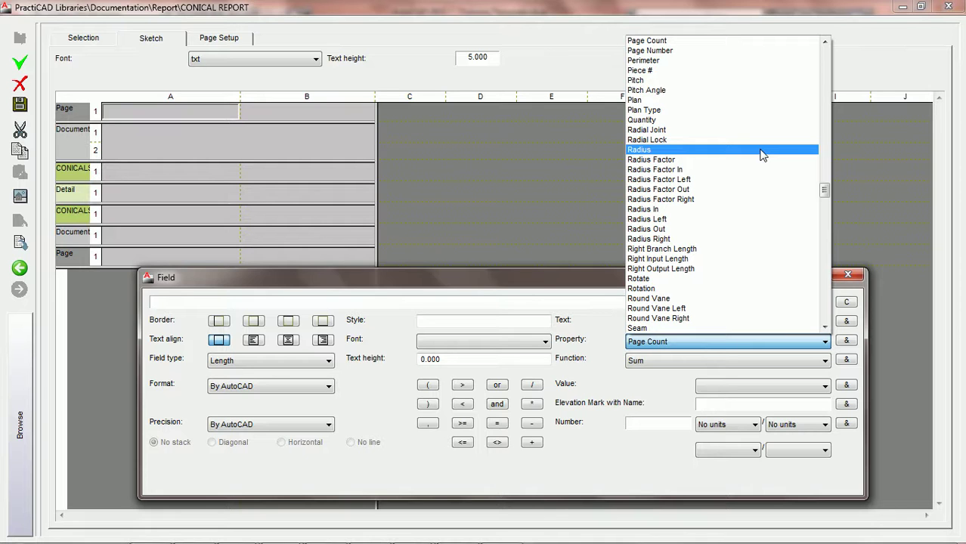
{"action": "key", "text": "Page_Up"}
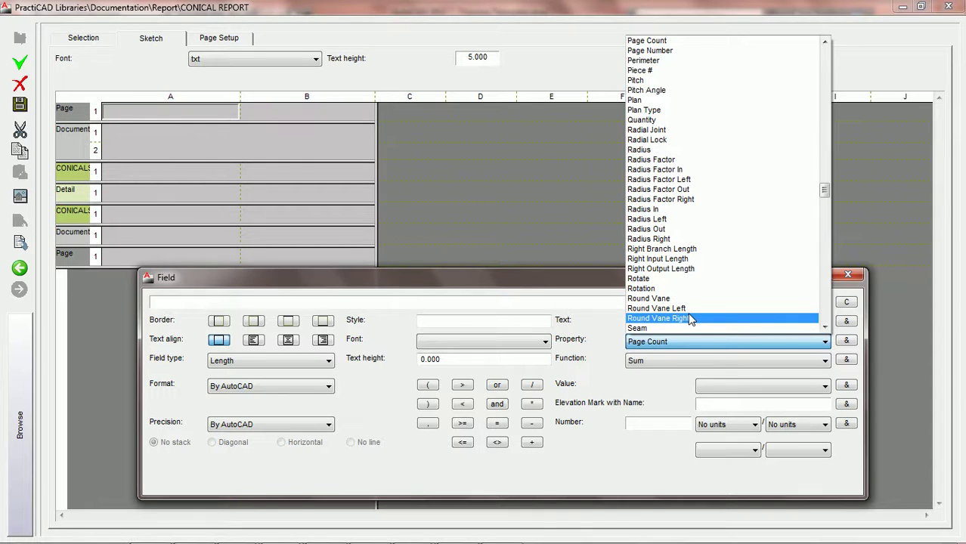
{"action": "left_click", "coordinate": [618, 396]}
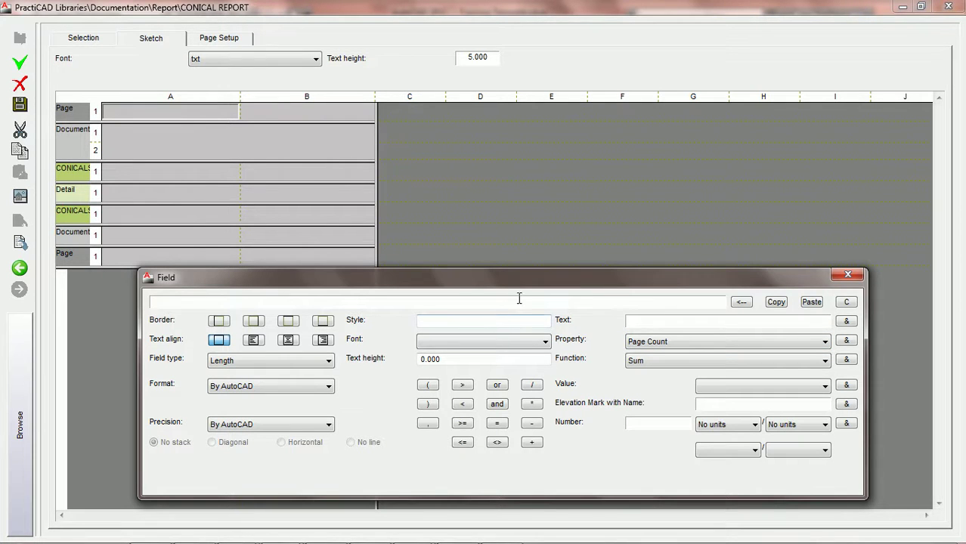
{"action": "left_click", "coordinate": [823, 344]}
{"action": "left_click", "coordinate": [698, 51]}
{"action": "left_click", "coordinate": [847, 342]}
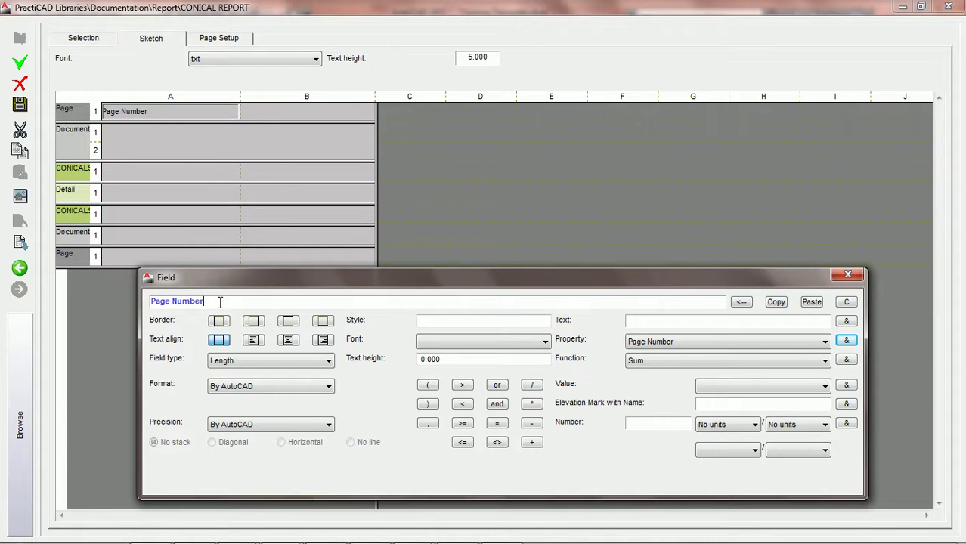
- Extend the page field to Page Number+"of"+Page Count, left-align it and close its definition
{"action": "left_click", "coordinate": [532, 444]}
{"action": "type", "text": "of"}
{"action": "left_click", "coordinate": [847, 323]}
{"action": "left_click", "coordinate": [823, 343]}
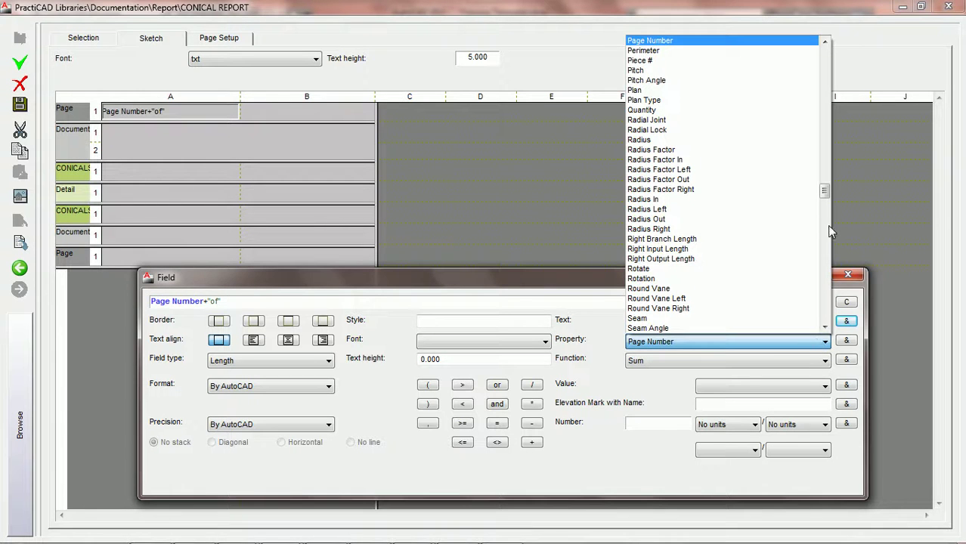
{"action": "left_click_drag", "start_coordinate": [824, 194], "coordinate": [825, 189]}
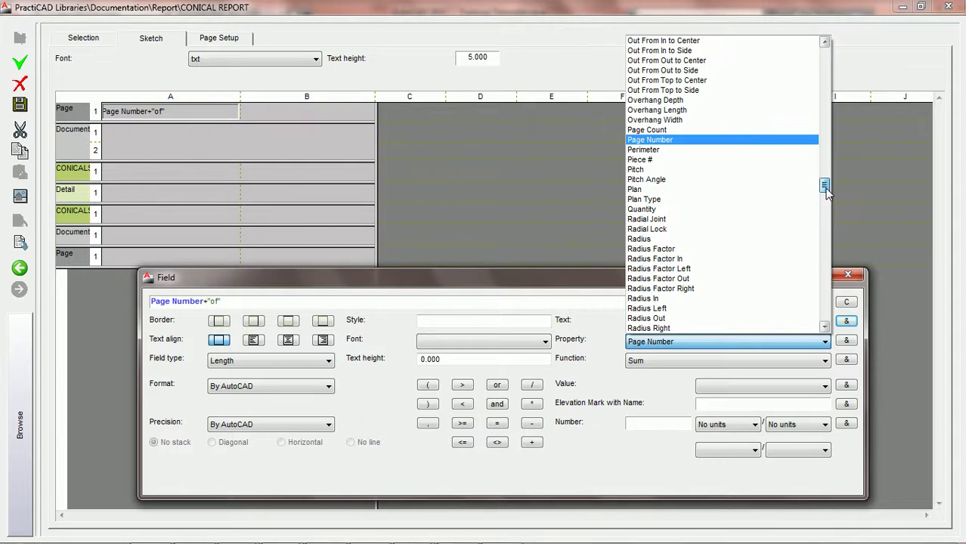
{"action": "left_click", "coordinate": [673, 129]}
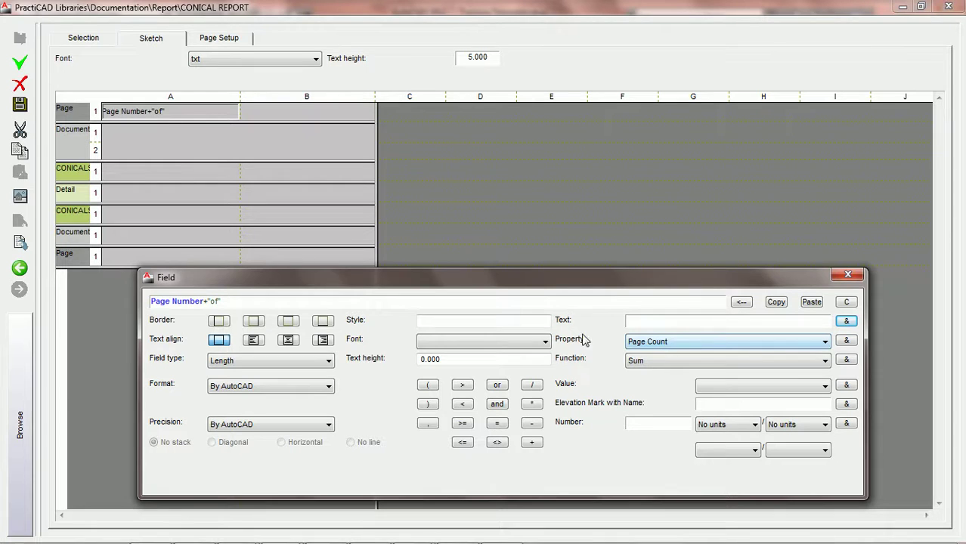
{"action": "left_click", "coordinate": [532, 444]}
{"action": "left_click", "coordinate": [847, 341]}
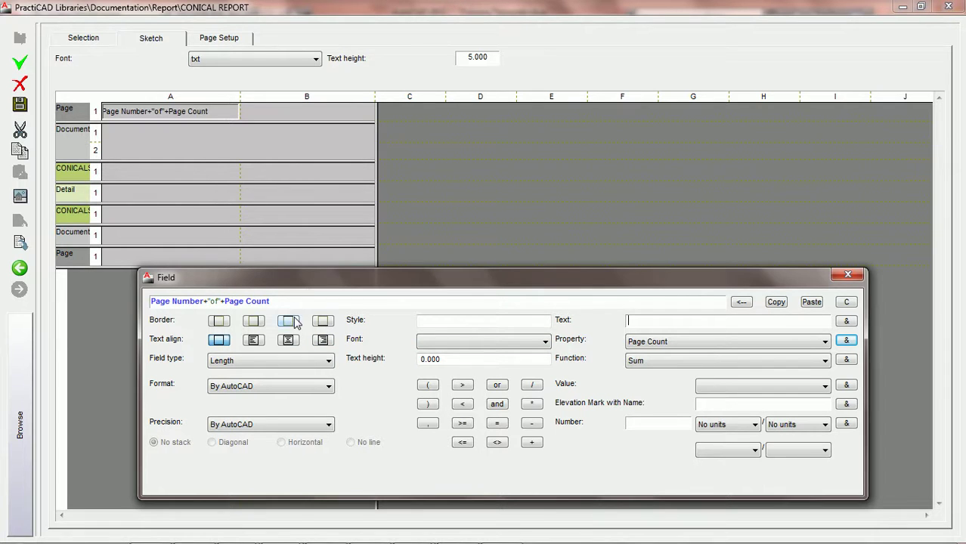
{"action": "left_click", "coordinate": [253, 340]}
{"action": "left_click", "coordinate": [207, 138]}
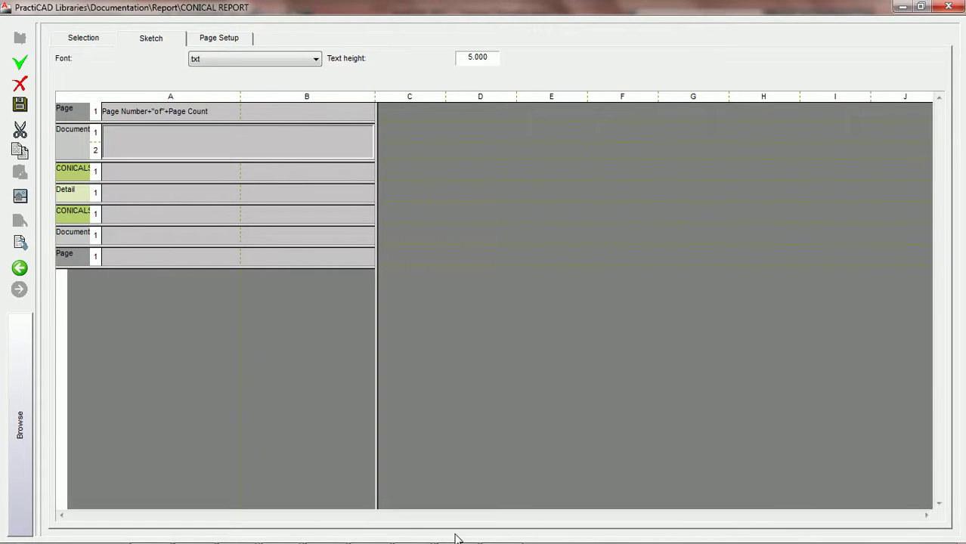
- Following the sample table, add the centred text METALAB PURCHASED ROUND to the merged cell of the upper Document section
{"action": "mouse_move", "coordinate": [451, 540]}
{"action": "left_click", "coordinate": [502, 529]}
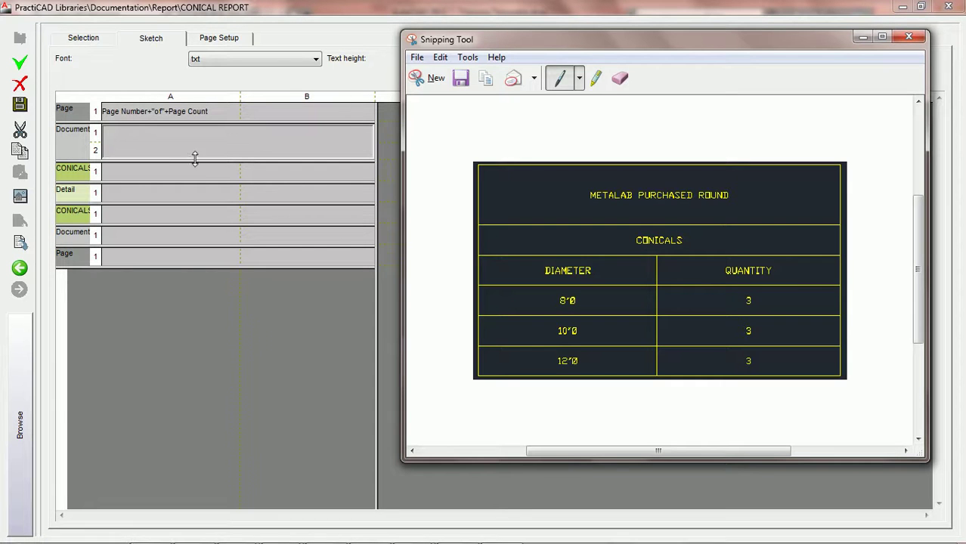
{"action": "double_click", "coordinate": [210, 142]}
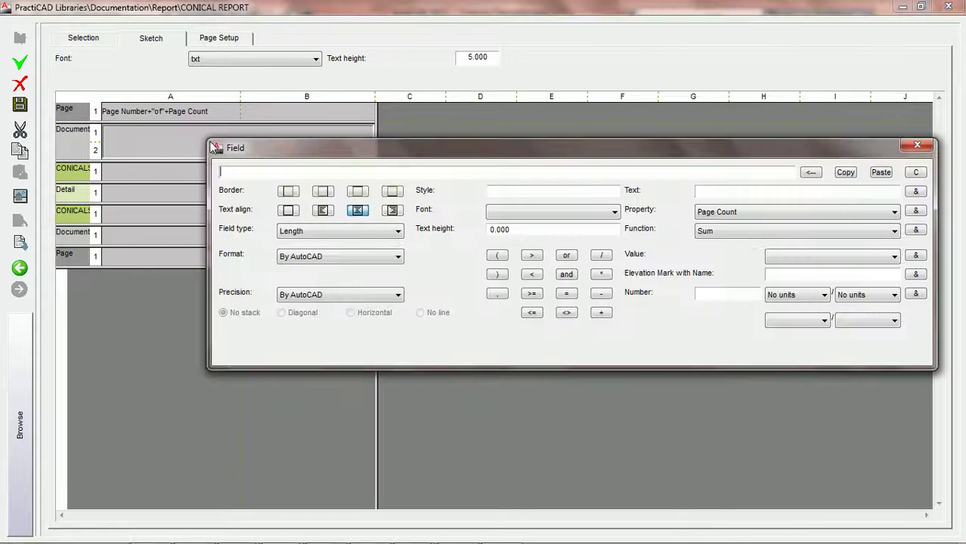
{"action": "left_click_drag", "start_coordinate": [336, 155], "coordinate": [231, 310]}
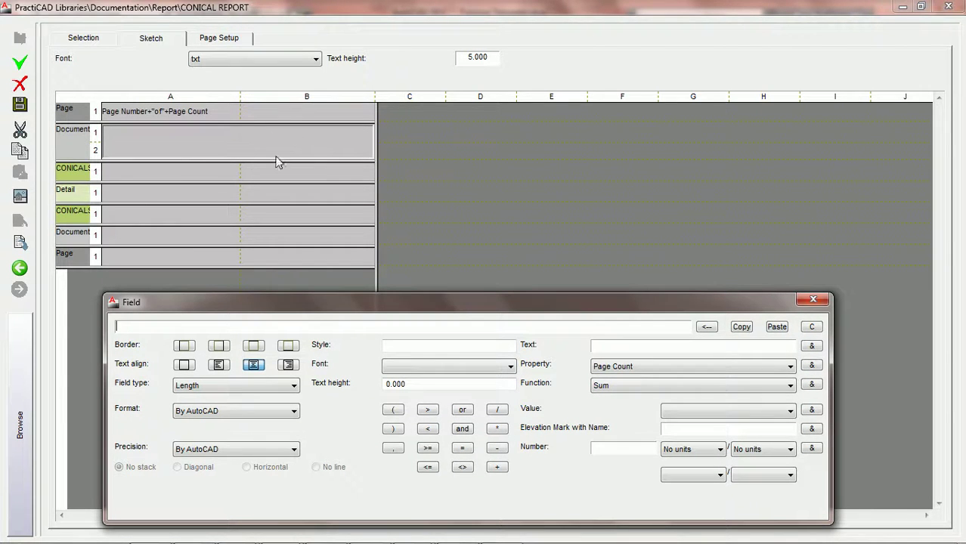
{"action": "left_click", "coordinate": [693, 347]}
{"action": "type", "text": "METALAB PURCHASED ROUND"}
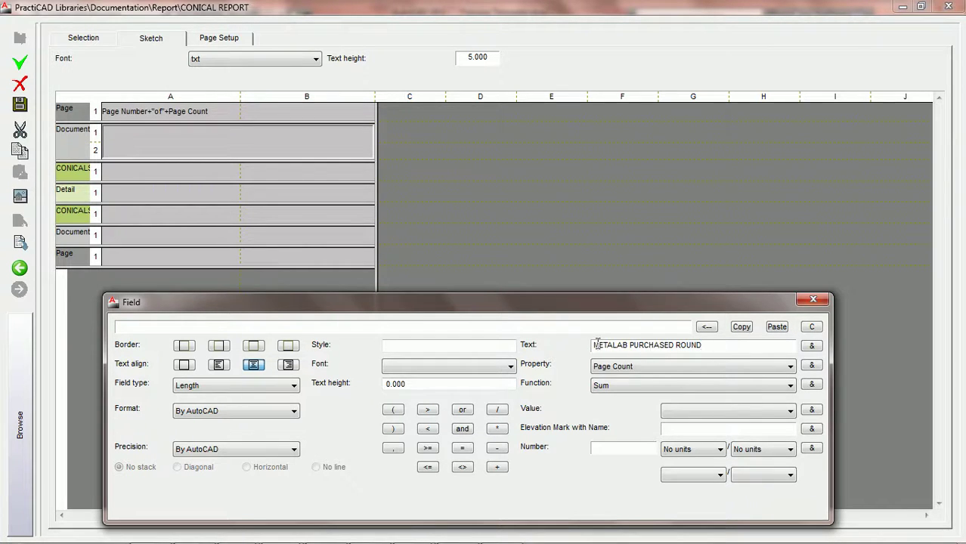
{"action": "left_click", "coordinate": [811, 347]}
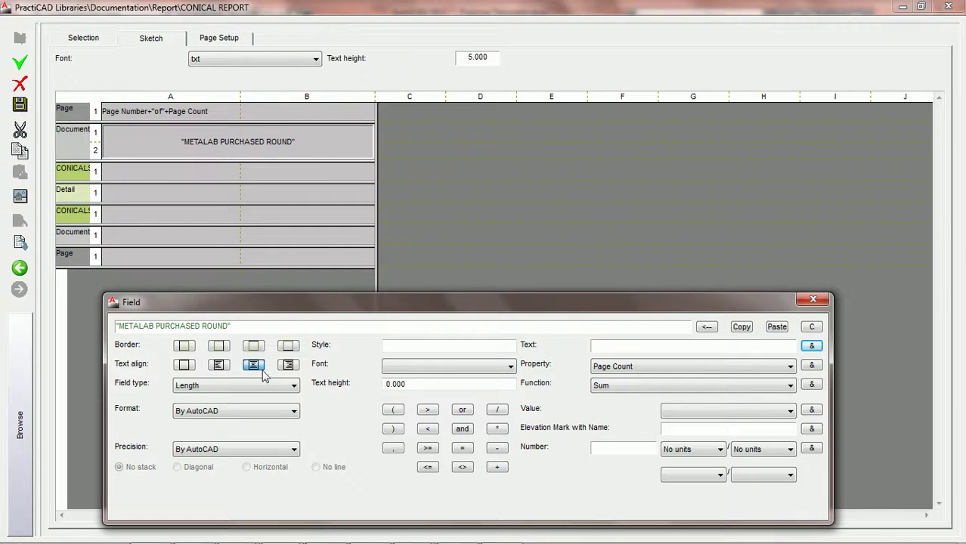
{"action": "left_click", "coordinate": [220, 365]}
{"action": "left_click", "coordinate": [253, 366]}
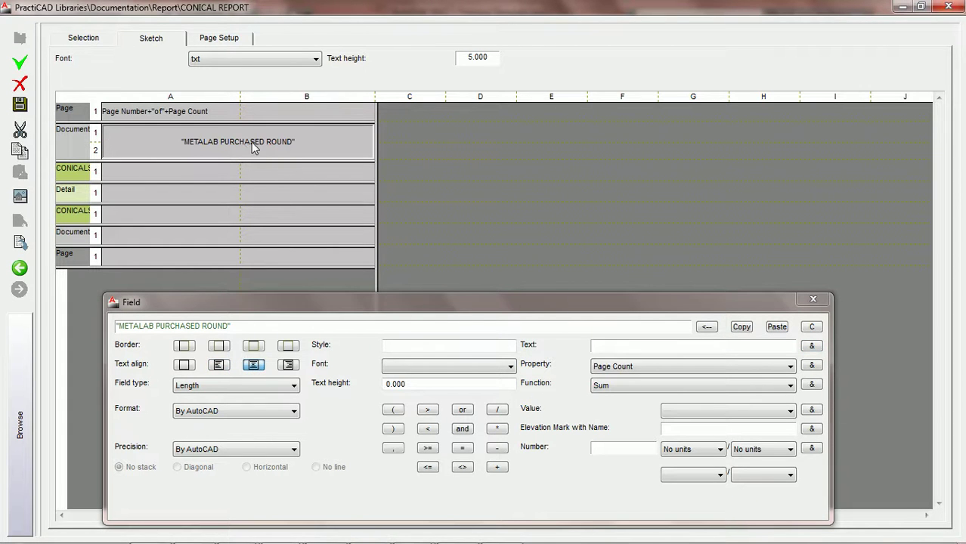
- Turn on all four borders for the METALAB PURCHASED ROUND title cell
{"action": "left_click", "coordinate": [184, 347]}
{"action": "left_click", "coordinate": [218, 346]}
{"action": "left_click", "coordinate": [254, 347]}
{"action": "left_click", "coordinate": [288, 346]}
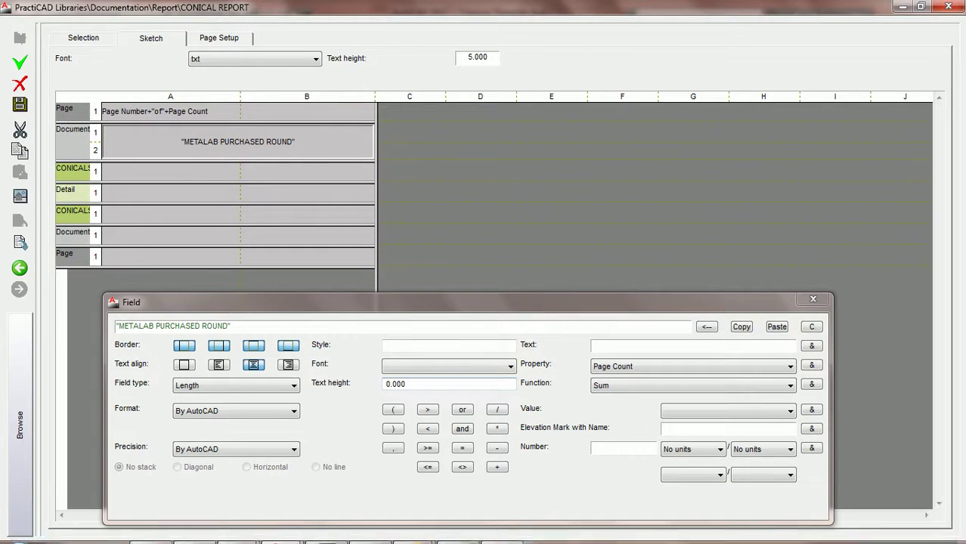
- Following the sample table, extend the upper CONICALS section to two rows and merge columns A and B in its first row
{"action": "left_click", "coordinate": [488, 532]}
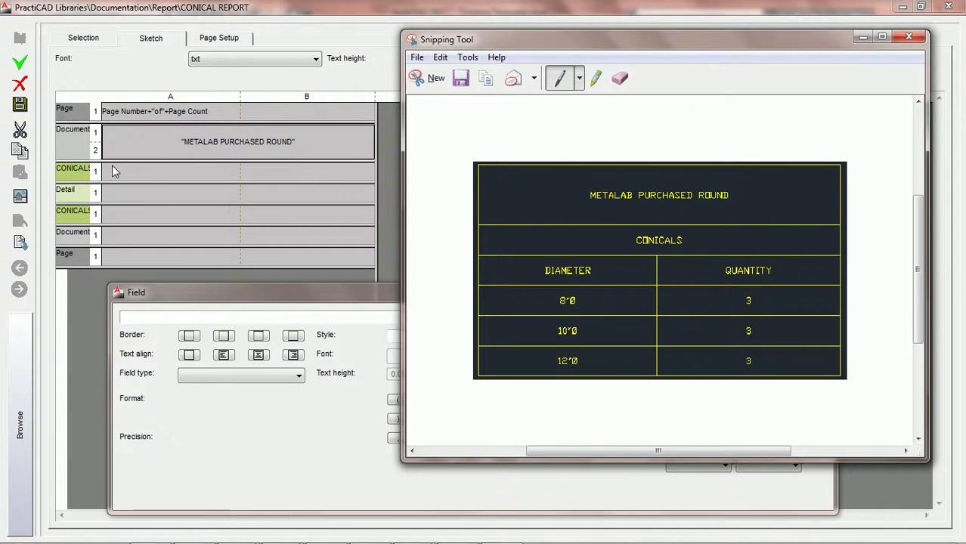
{"action": "left_click_drag", "start_coordinate": [155, 182], "coordinate": [154, 192]}
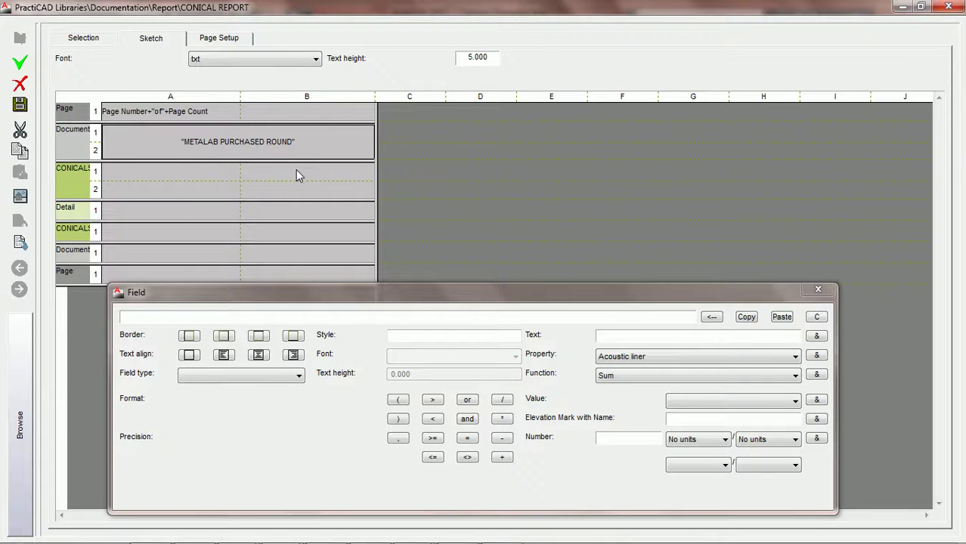
{"action": "left_click", "coordinate": [190, 167]}
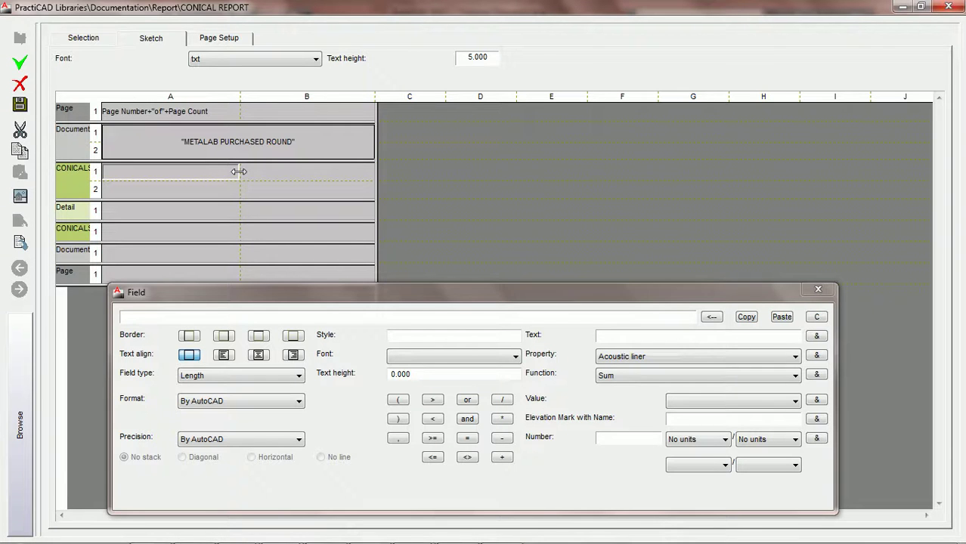
{"action": "left_click_drag", "start_coordinate": [238, 171], "coordinate": [366, 174]}
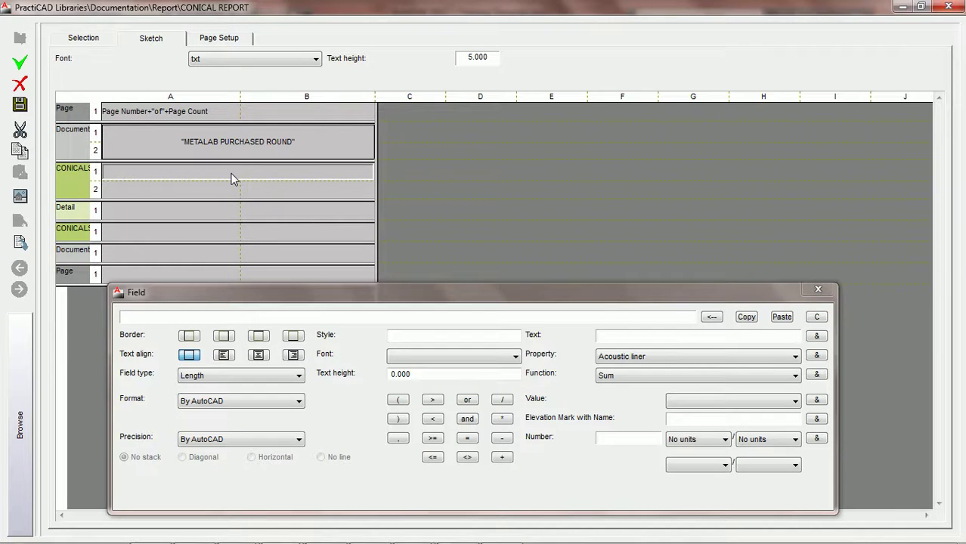
{"action": "left_click_drag", "start_coordinate": [115, 293], "coordinate": [236, 180]}
{"action": "left_click_drag", "start_coordinate": [327, 180], "coordinate": [185, 289]}
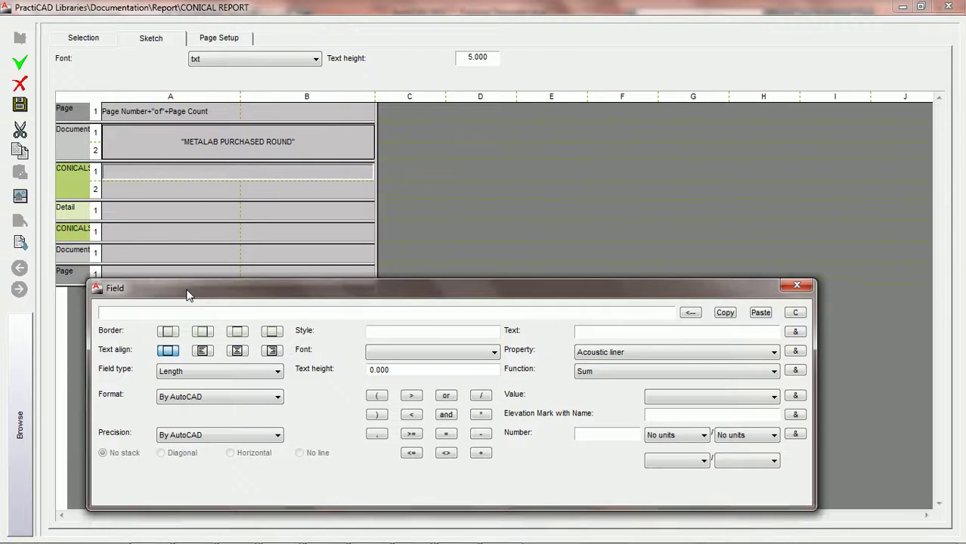
- Add the text CONICALS to the merged cell of the upper CONICALS section, centred with borders on all four sides
{"action": "left_click", "coordinate": [621, 329]}
{"action": "type", "text": "CONICALS"}
{"action": "left_click", "coordinate": [795, 331]}
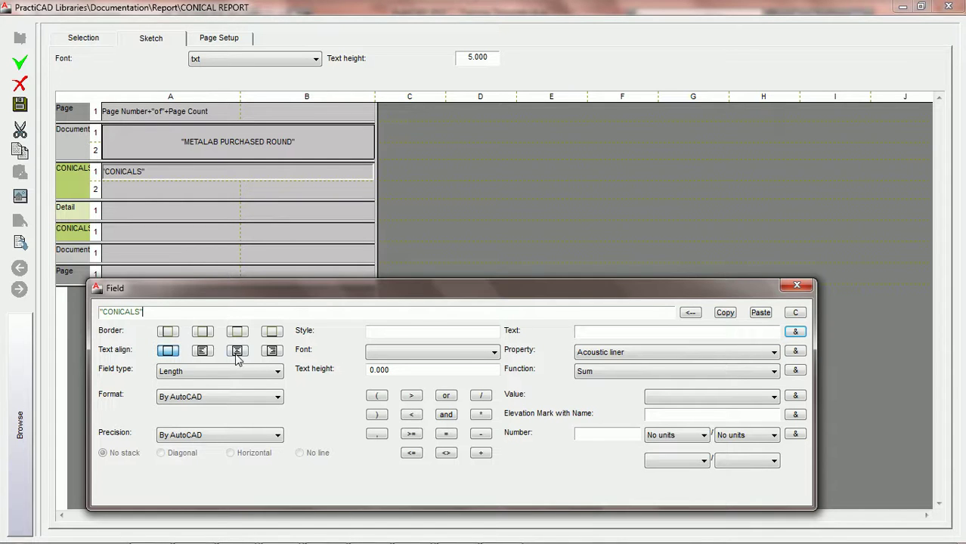
{"action": "left_click", "coordinate": [204, 332]}
{"action": "left_click", "coordinate": [237, 332]}
{"action": "left_click", "coordinate": [272, 332]}
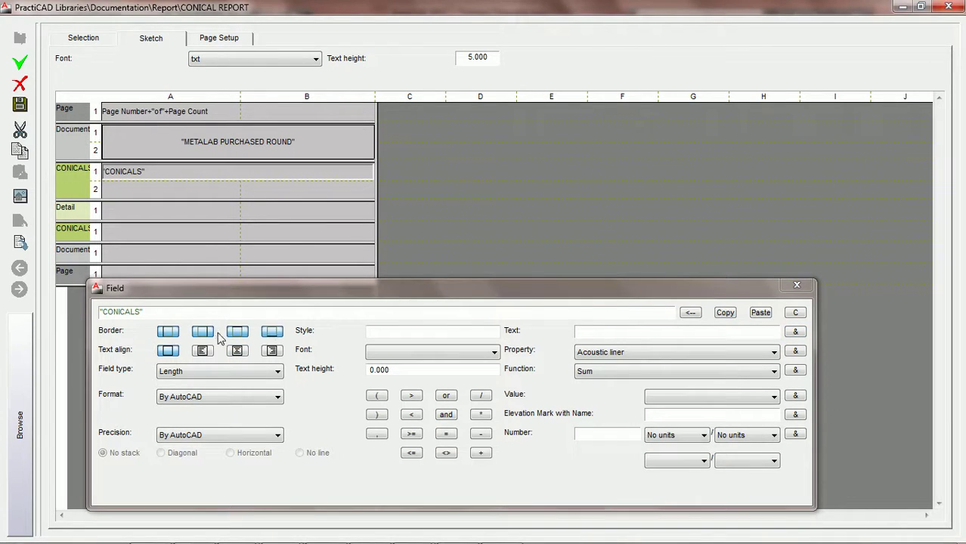
{"action": "left_click", "coordinate": [239, 352]}
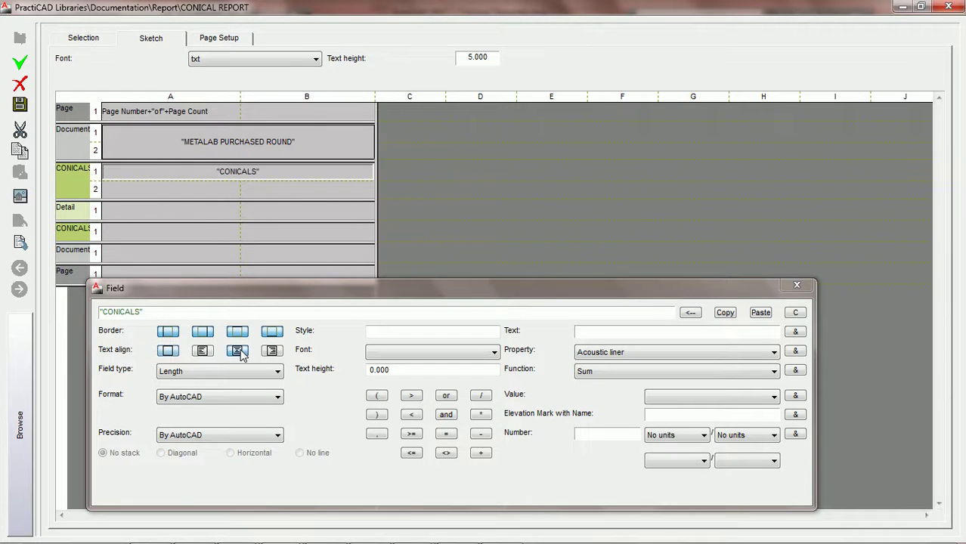
- Add the text DIAMETER to column A in row 2 of the upper CONICALS section, centred with all four borders
{"action": "left_click", "coordinate": [174, 196]}
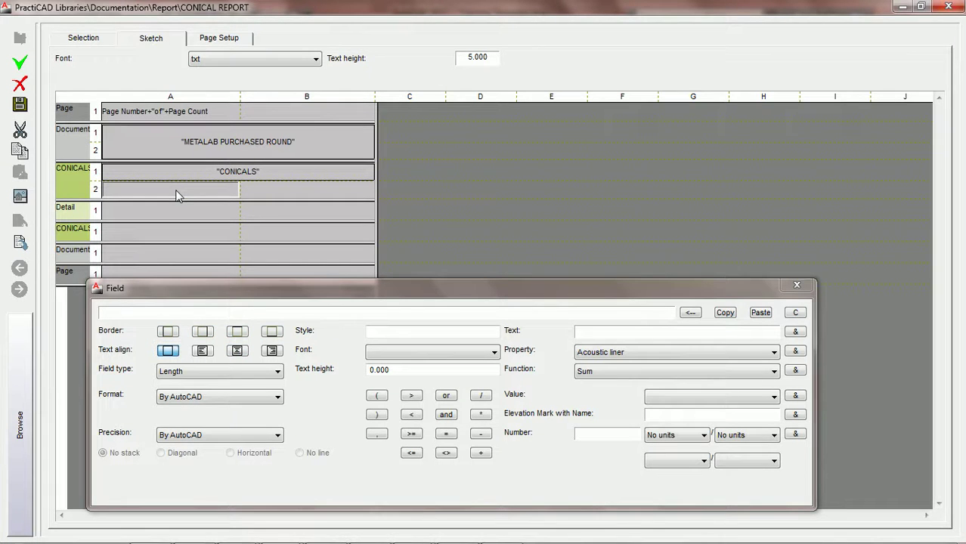
{"action": "left_click", "coordinate": [607, 331]}
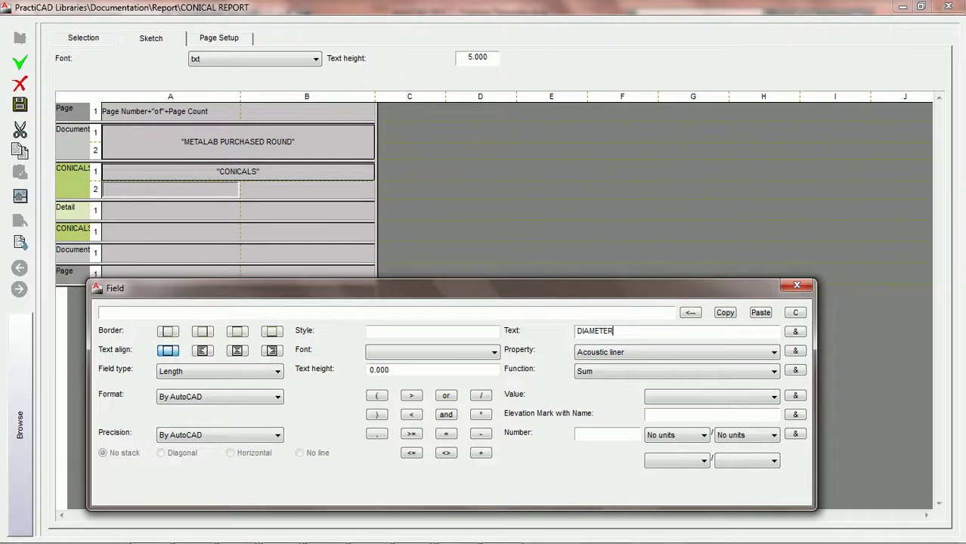
{"action": "left_click", "coordinate": [795, 331]}
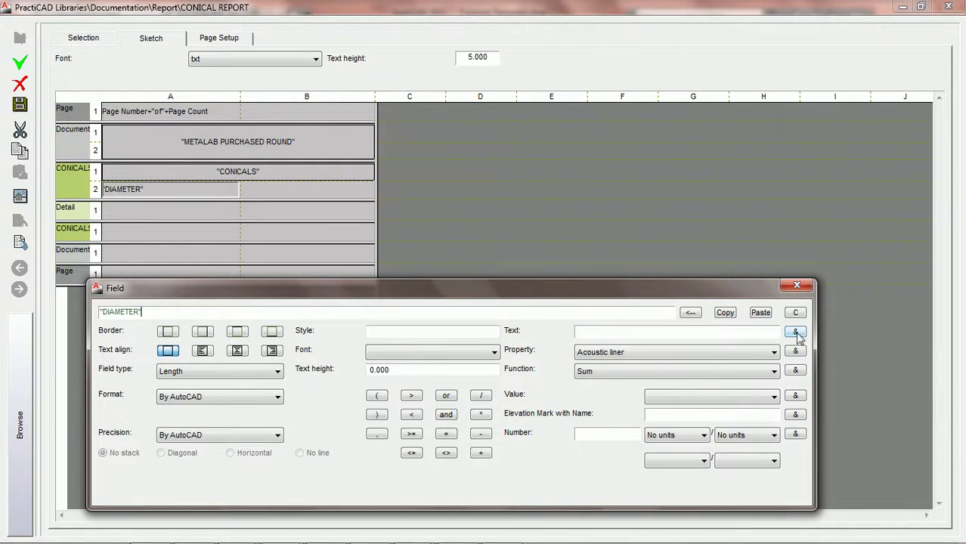
{"action": "left_click", "coordinate": [236, 350]}
{"action": "left_click", "coordinate": [167, 331]}
{"action": "left_click", "coordinate": [202, 331]}
{"action": "left_click", "coordinate": [237, 331]}
{"action": "left_click", "coordinate": [272, 331]}
- Add the text QUANTITY to column B in row 2 of the upper CONICALS section, centred with all four borders
{"action": "left_click", "coordinate": [322, 193]}
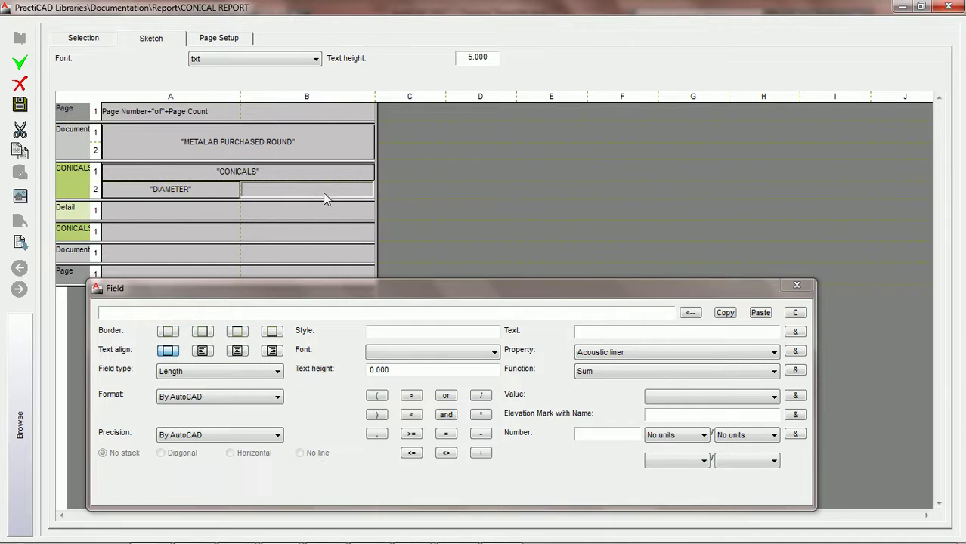
{"action": "left_click", "coordinate": [628, 330]}
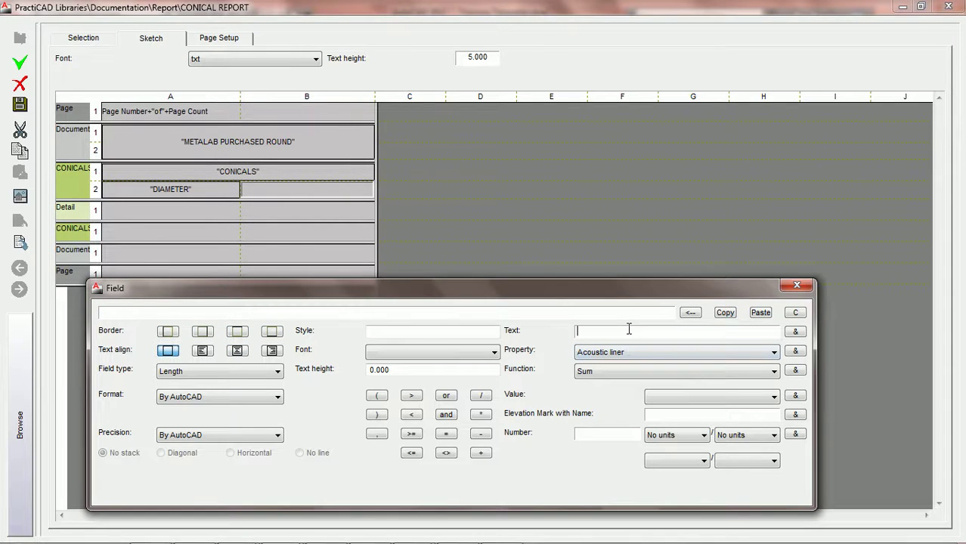
{"action": "type", "text": "QUANTITY"}
{"action": "left_click", "coordinate": [797, 334]}
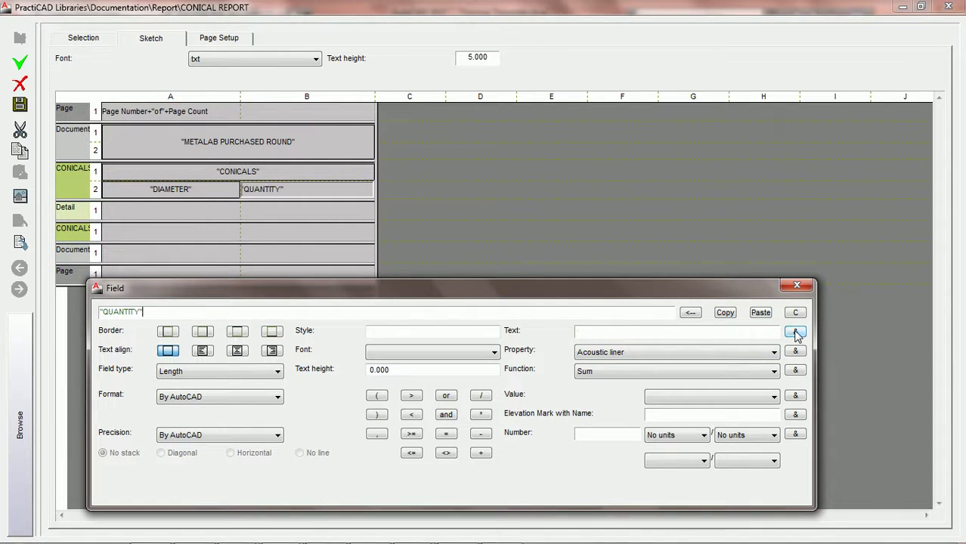
{"action": "left_click", "coordinate": [237, 351]}
{"action": "left_click", "coordinate": [168, 331]}
{"action": "left_click", "coordinate": [202, 331]}
{"action": "left_click", "coordinate": [272, 331]}
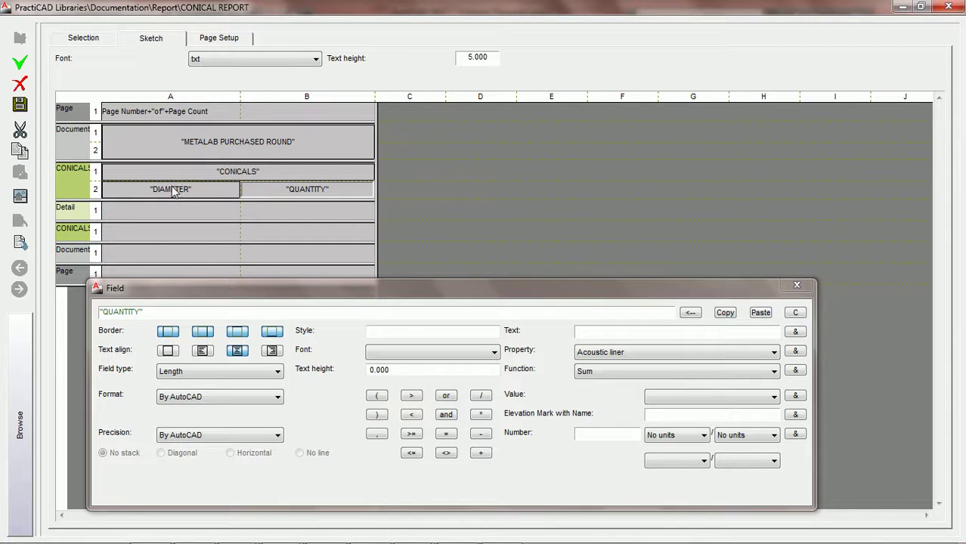
- Save the report definition and select CONICAL REPORT in the library tree
{"action": "left_click", "coordinate": [318, 204]}
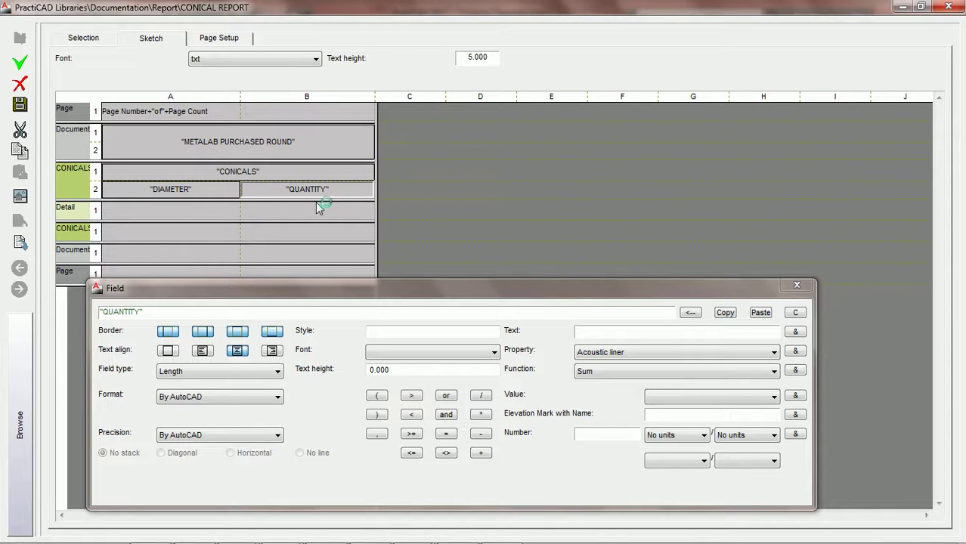
{"action": "left_click", "coordinate": [22, 105]}
{"action": "left_click", "coordinate": [19, 369]}
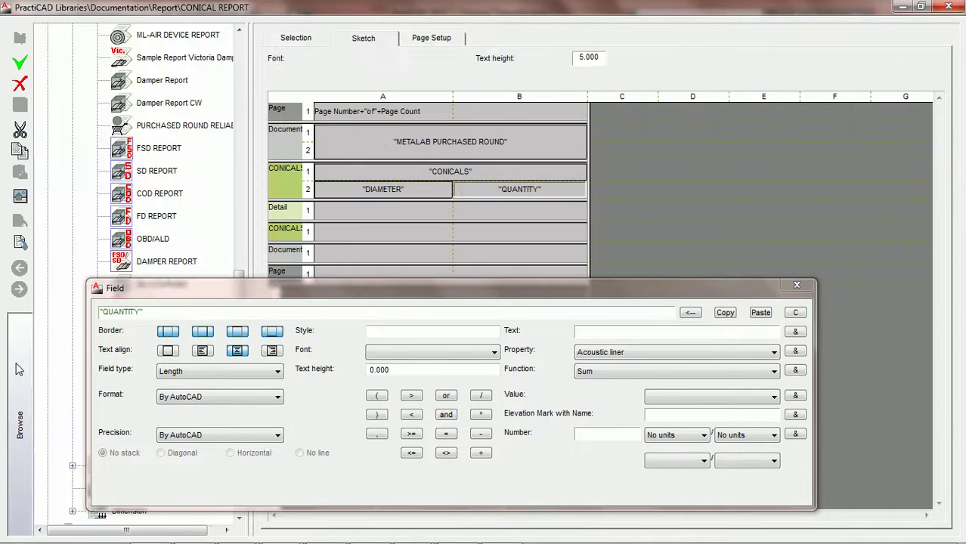
{"action": "left_click_drag", "start_coordinate": [316, 288], "coordinate": [547, 224]}
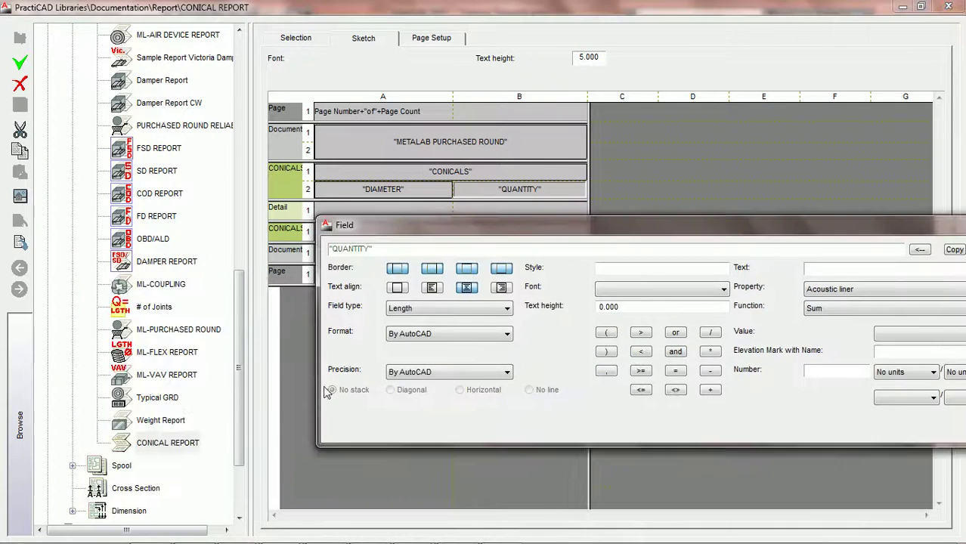
{"action": "left_click", "coordinate": [162, 443]}
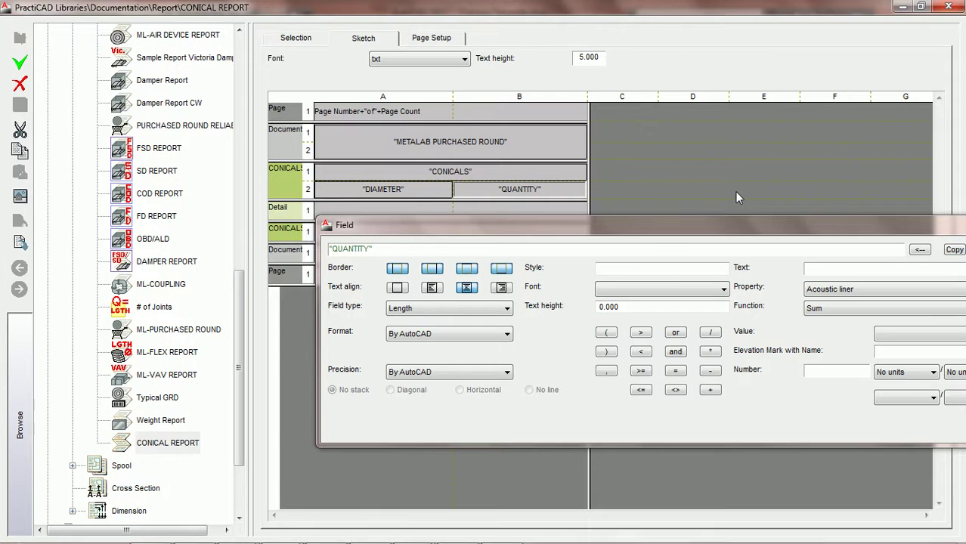
- Return to the AutoCAD drawing, generate the report for the round reducers and place its table beside them without rotation
{"action": "left_click", "coordinate": [948, 7]}
{"action": "left_click", "coordinate": [518, 386]}
{"action": "left_click", "coordinate": [234, 178]}
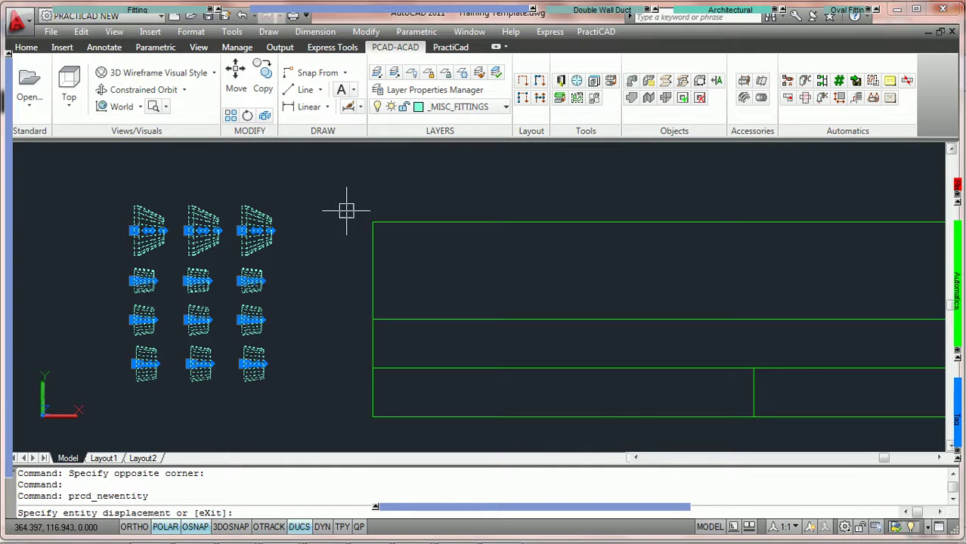
{"action": "left_click", "coordinate": [321, 184]}
{"action": "key", "text": "Return"}
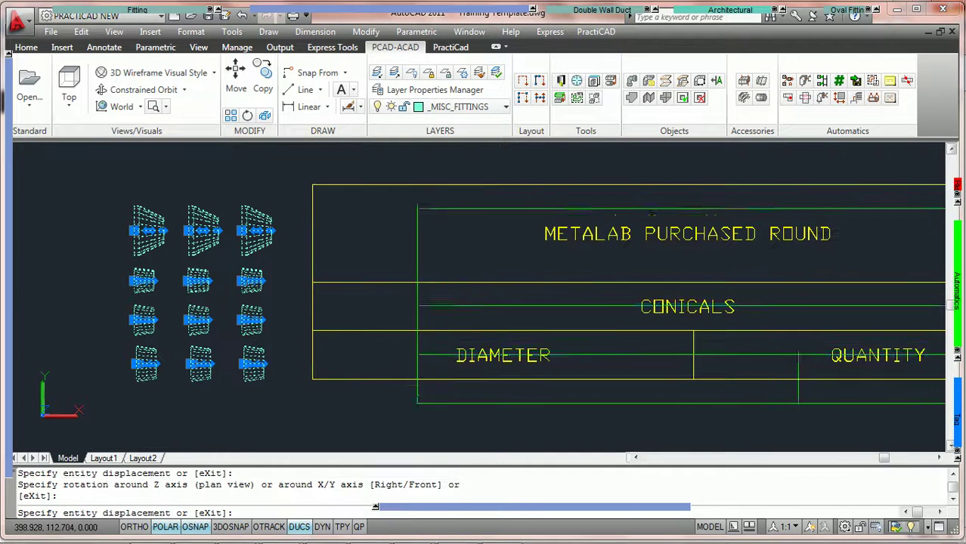
{"action": "scroll", "coordinate": [421, 209], "scroll_direction": "down", "scroll_amount": 2}
{"action": "middle_click_drag", "start_coordinate": [508, 216], "coordinate": [397, 229]}
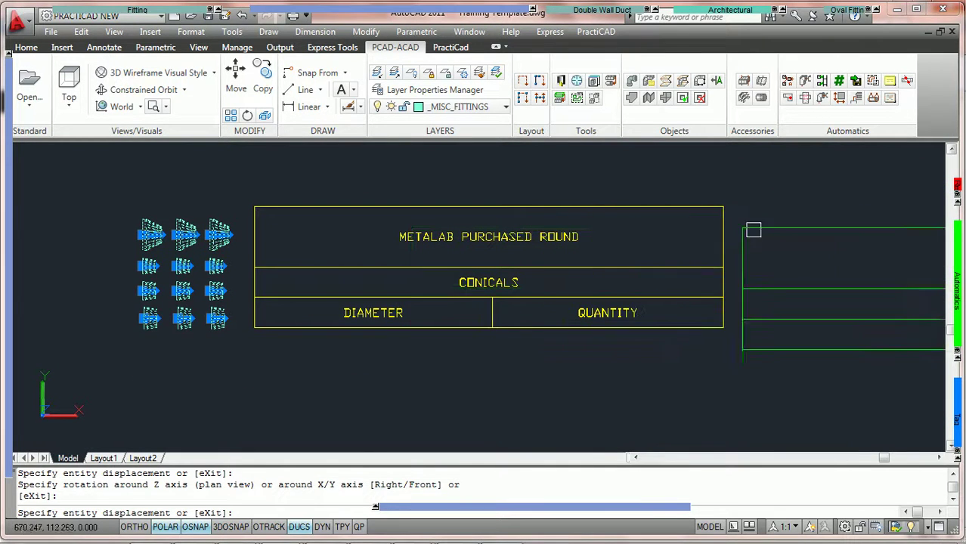
{"action": "key", "text": "Escape"}
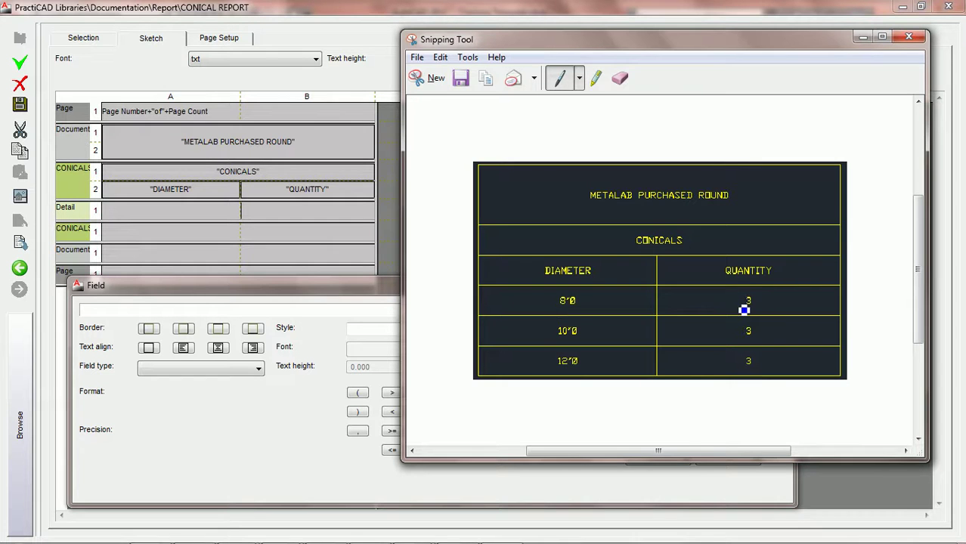
- Insert the Diameter Out property into column A of the Detail section
{"action": "left_click", "coordinate": [168, 210]}
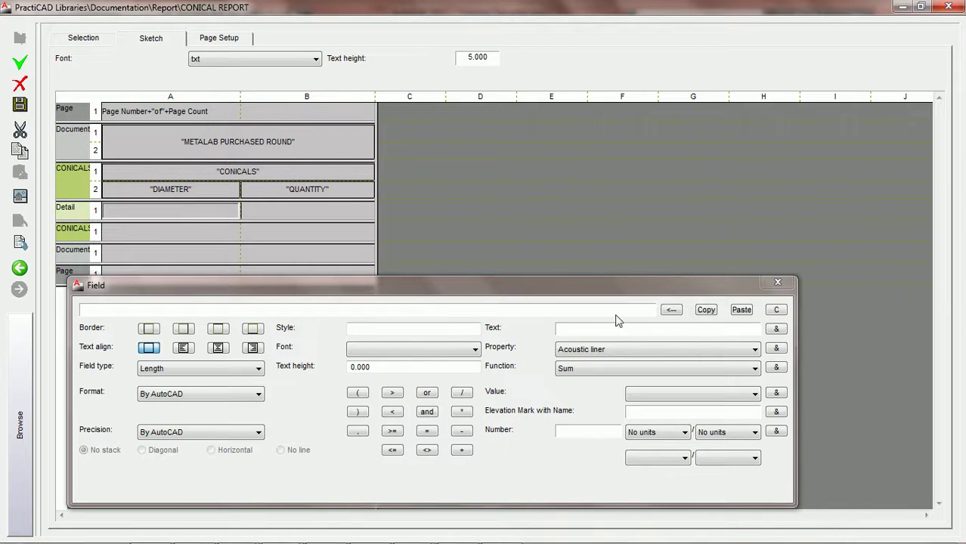
{"action": "left_click", "coordinate": [754, 349]}
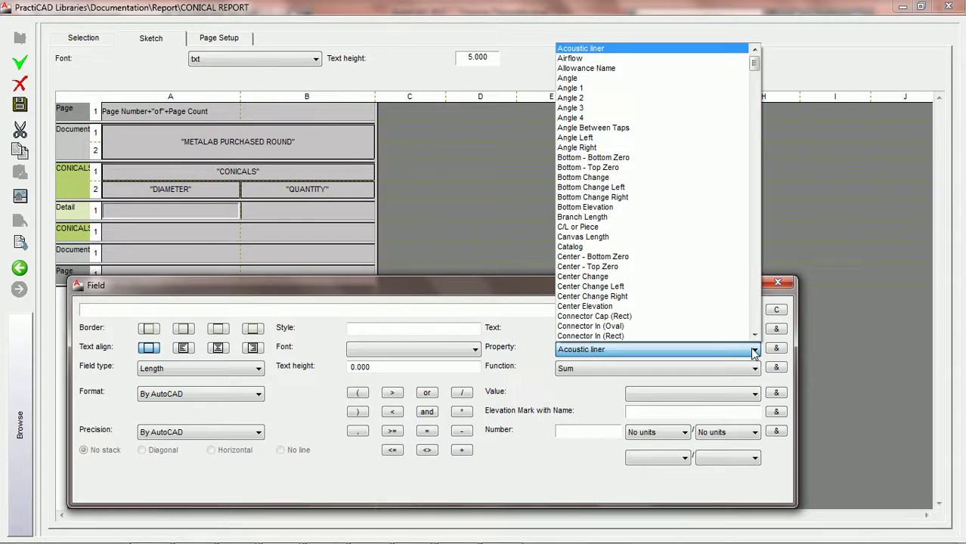
{"action": "key", "text": "d"}
{"action": "left_click", "coordinate": [754, 336]}
{"action": "left_click_drag", "start_coordinate": [754, 335], "coordinate": [754, 336]}
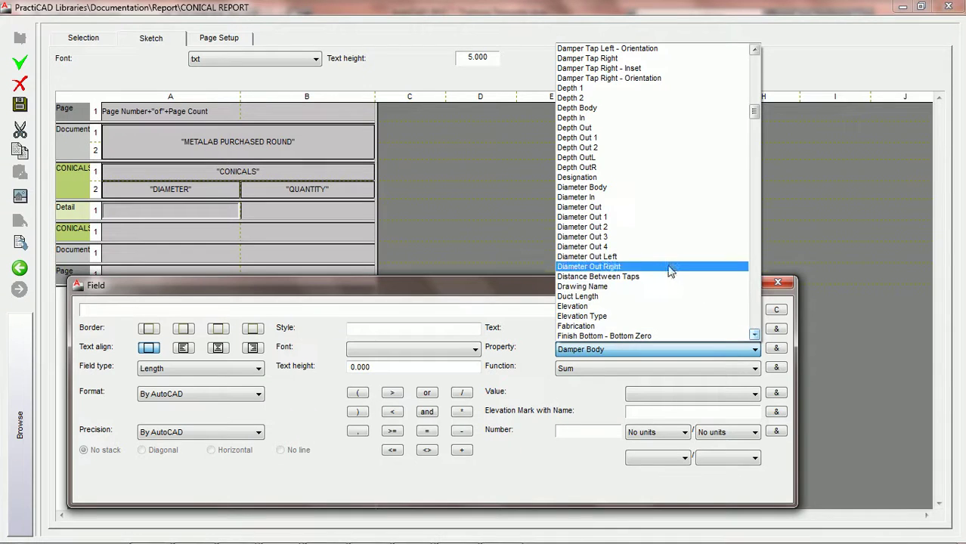
{"action": "left_click", "coordinate": [648, 207]}
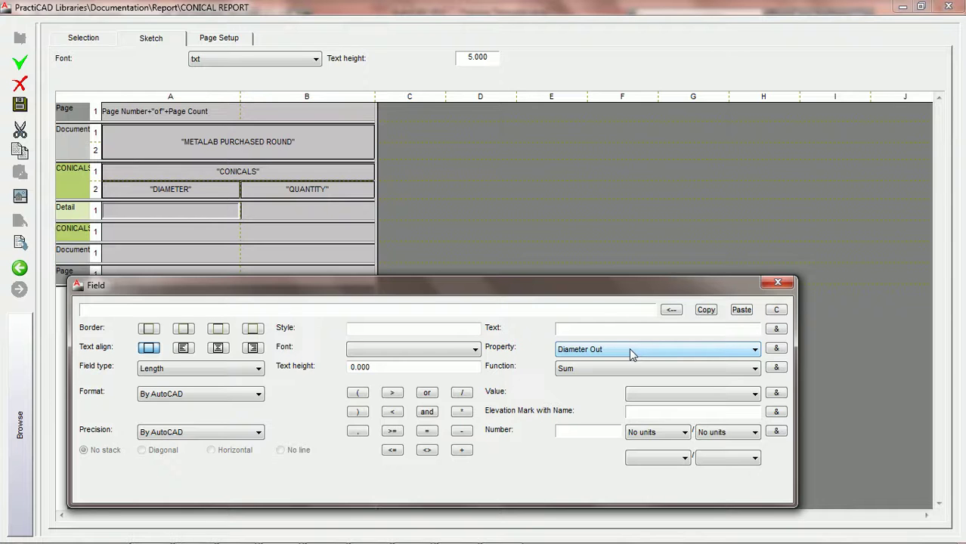
{"action": "left_click", "coordinate": [776, 349]}
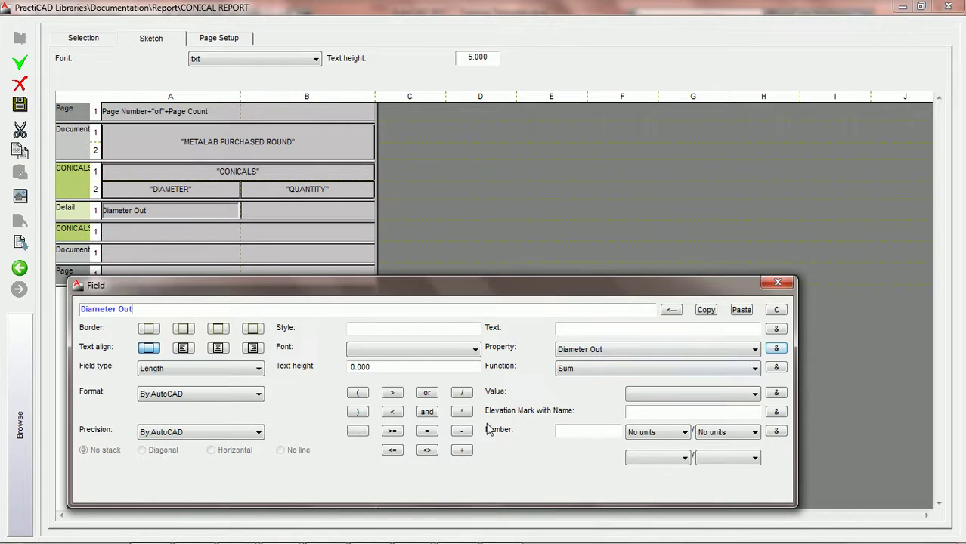
- Append an inch mark and the Ø symbol copied from Character Map as text to the Diameter Out expression
{"action": "left_click", "coordinate": [463, 452]}
{"action": "left_click", "coordinate": [578, 327]}
{"action": "type", "text": "\""}
{"action": "left_click", "coordinate": [458, 531]}
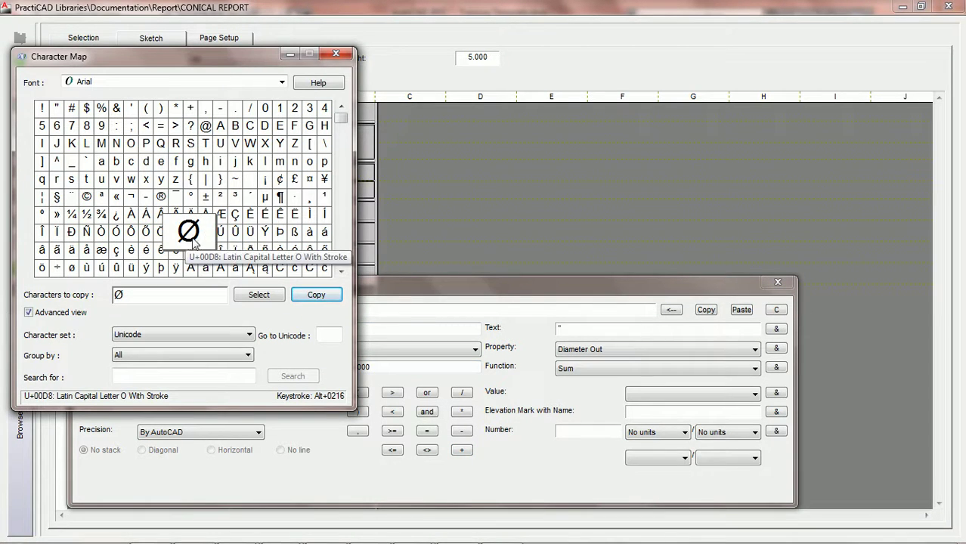
{"action": "left_click", "coordinate": [315, 295]}
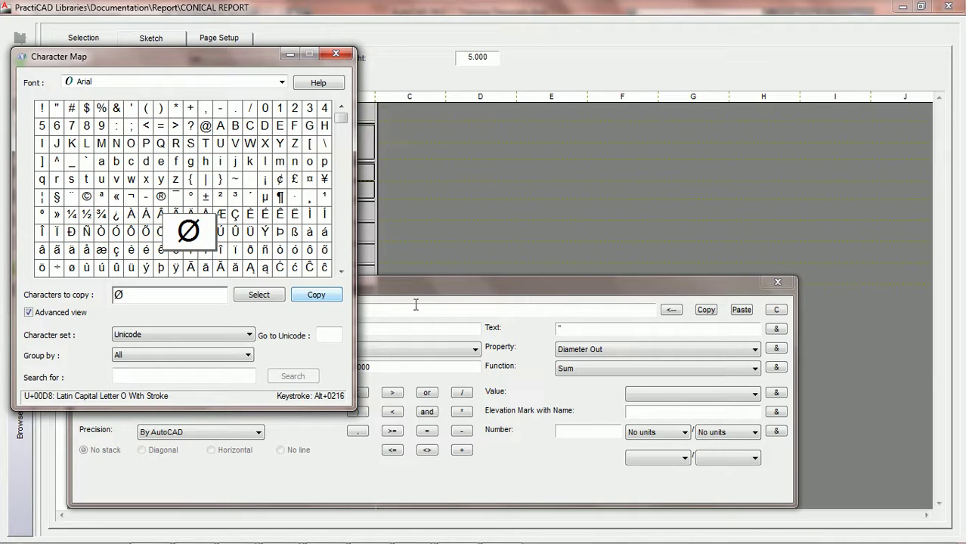
{"action": "right_click", "coordinate": [590, 329]}
{"action": "left_click", "coordinate": [624, 388]}
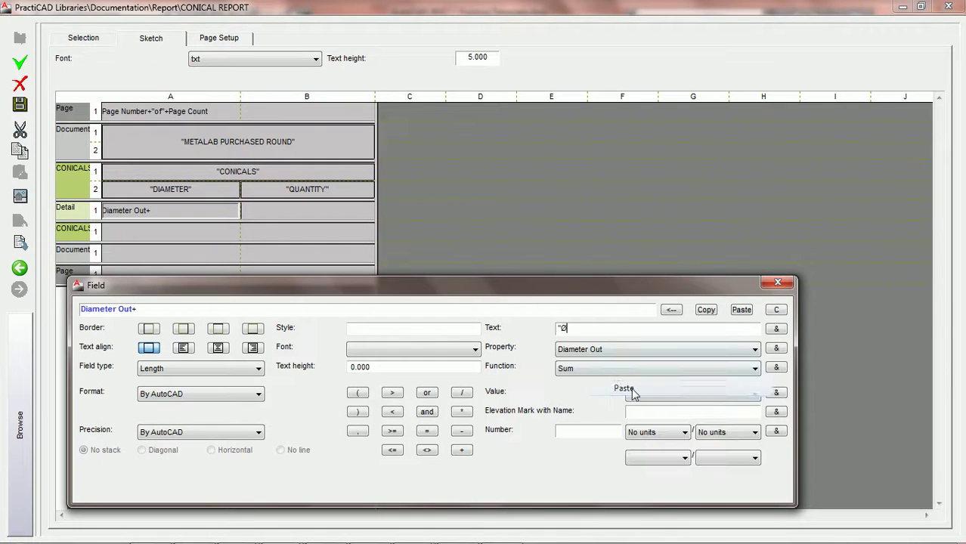
{"action": "left_click", "coordinate": [776, 328]}
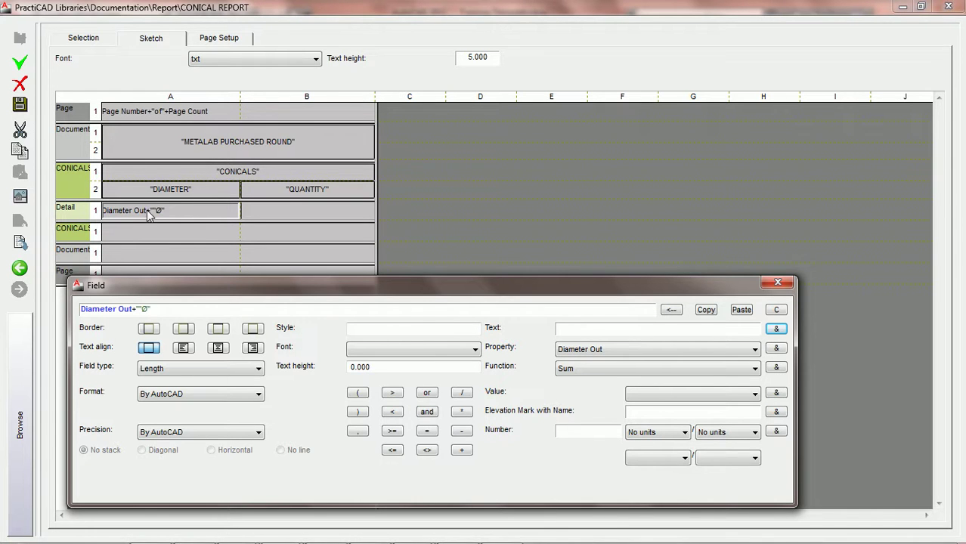
- Give the Diameter Out cell in the Detail section borders on all four sides and center its text
{"action": "left_click", "coordinate": [152, 329]}
{"action": "left_click", "coordinate": [184, 330]}
{"action": "left_click", "coordinate": [217, 330]}
{"action": "left_click", "coordinate": [252, 329]}
{"action": "left_click", "coordinate": [219, 352]}
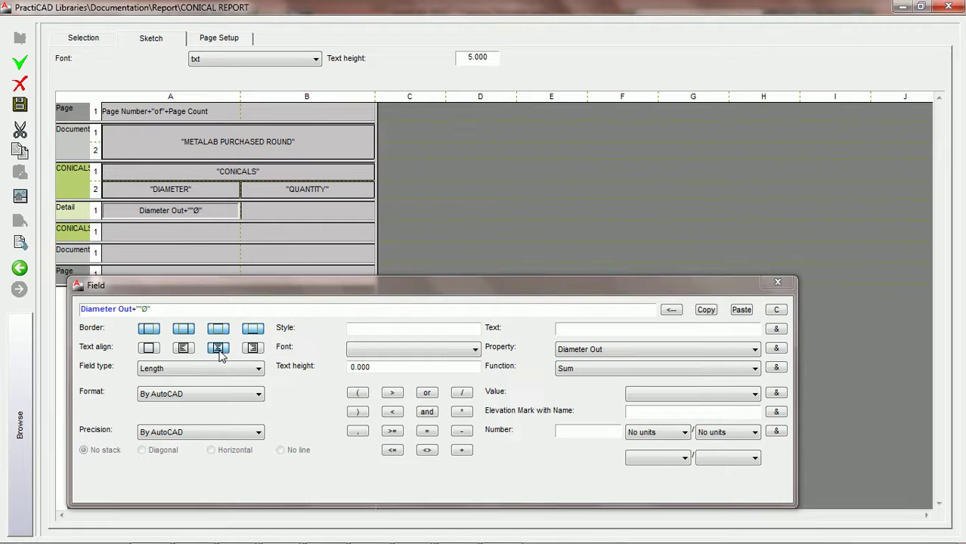
- Set the Diameter Out field's format to Decimal with a precision of 0
{"action": "left_click", "coordinate": [257, 396]}
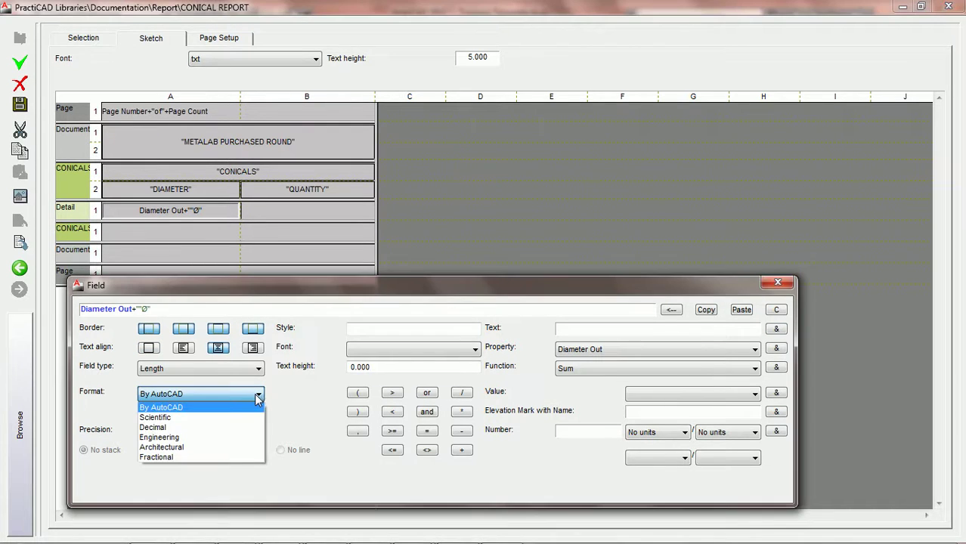
{"action": "left_click", "coordinate": [161, 420]}
{"action": "left_click", "coordinate": [177, 429]}
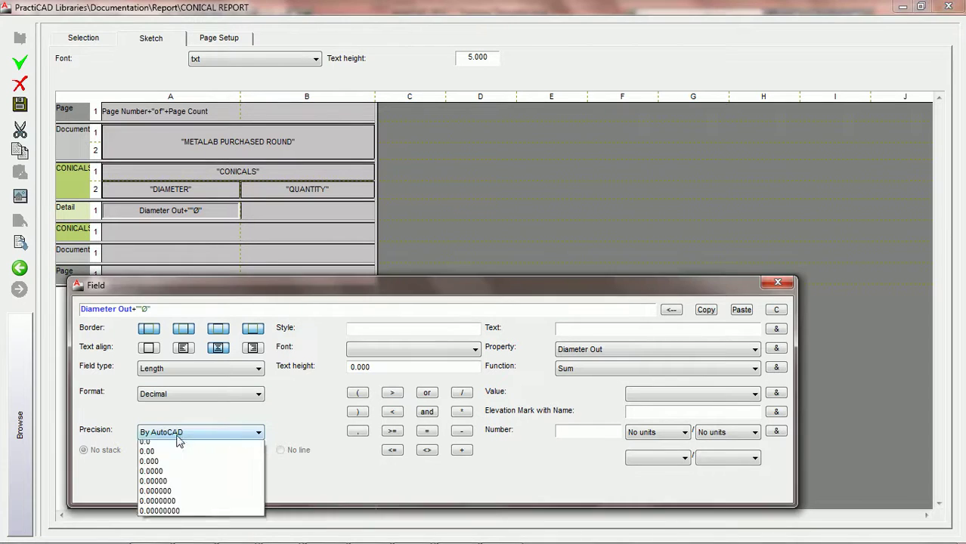
{"action": "left_click", "coordinate": [148, 454]}
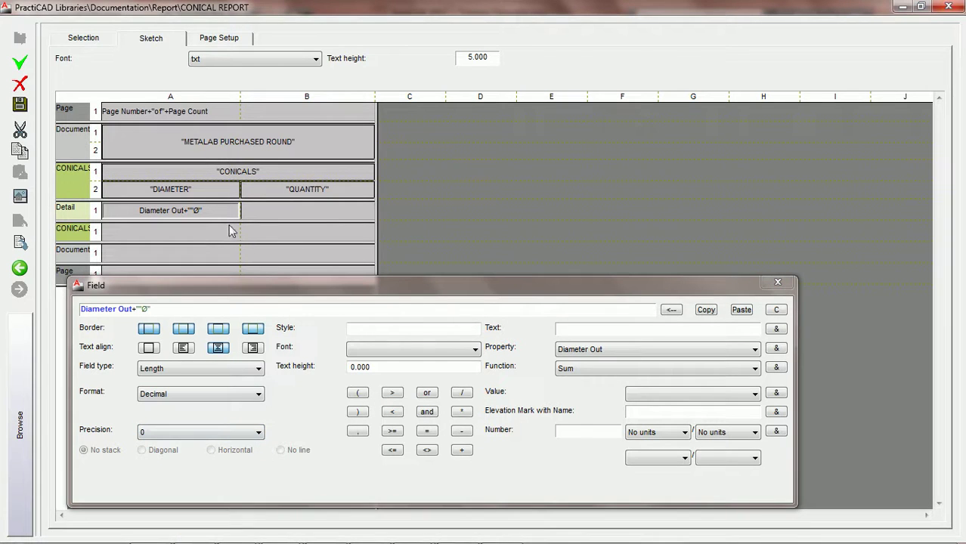
- Check the sample table in Snipping Tool and insert the Sum function into column B of the Detail section
{"action": "left_click", "coordinate": [335, 212]}
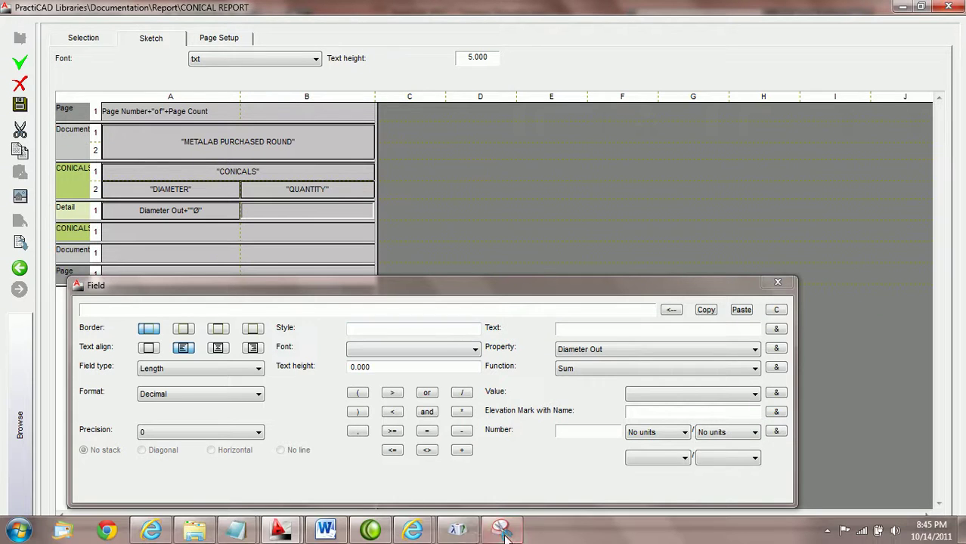
{"action": "left_click", "coordinate": [502, 529]}
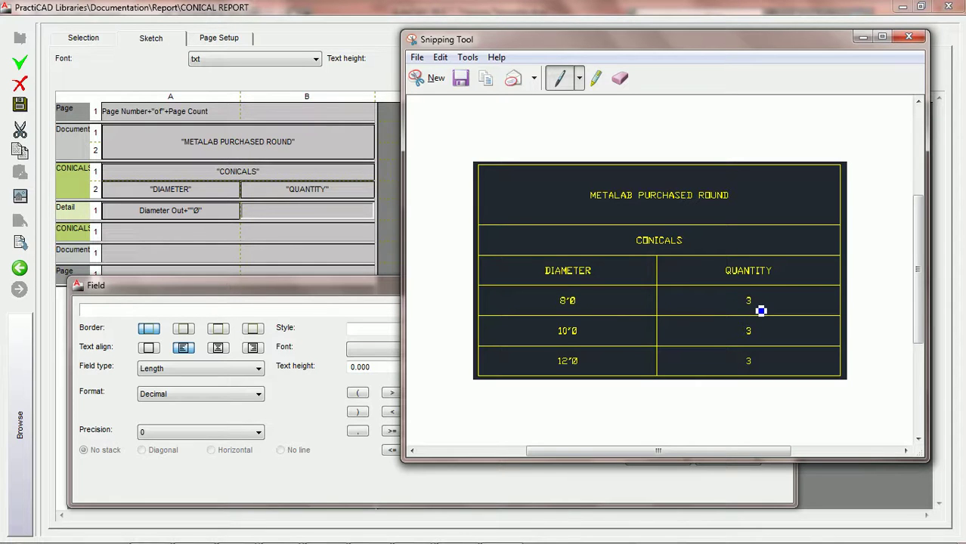
{"action": "left_click", "coordinate": [314, 206]}
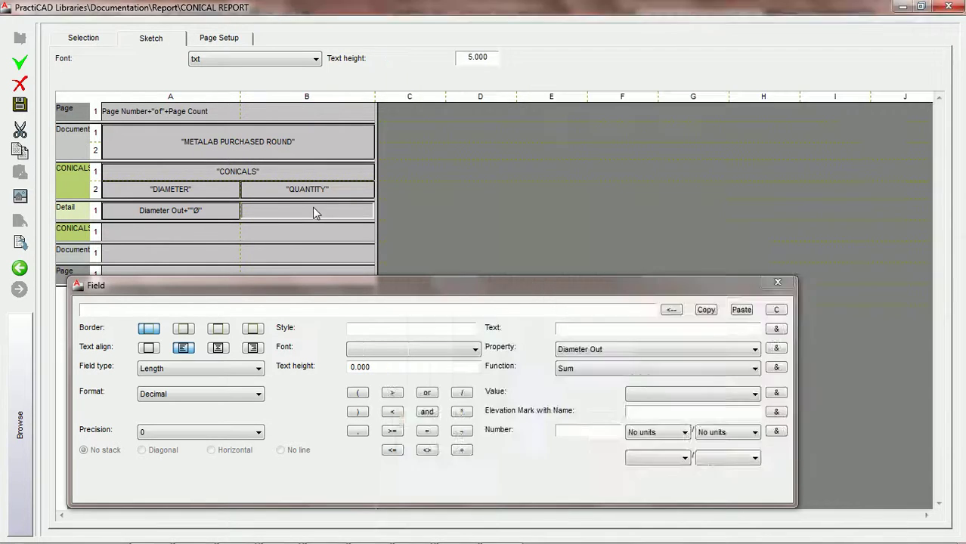
{"action": "left_click_drag", "start_coordinate": [394, 214], "coordinate": [187, 297]}
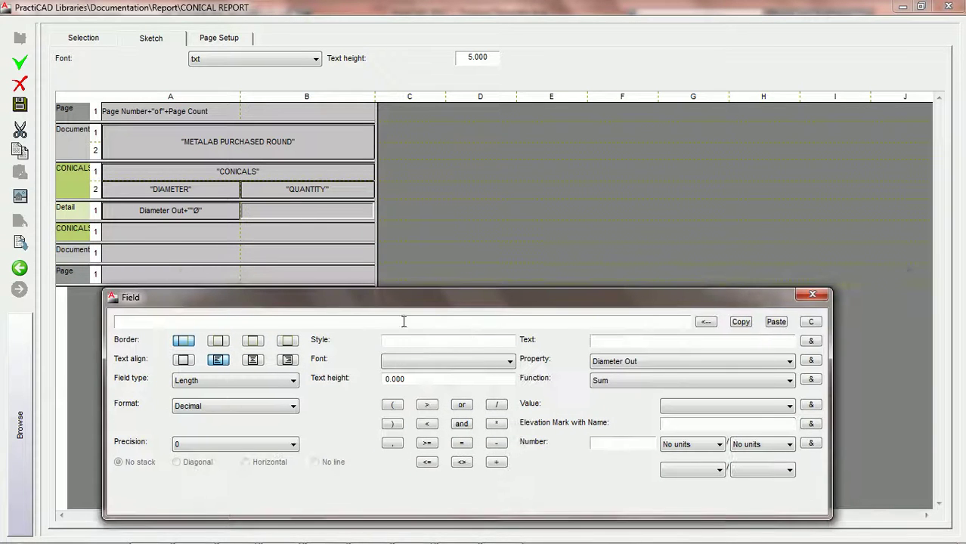
{"action": "left_click", "coordinate": [699, 381]}
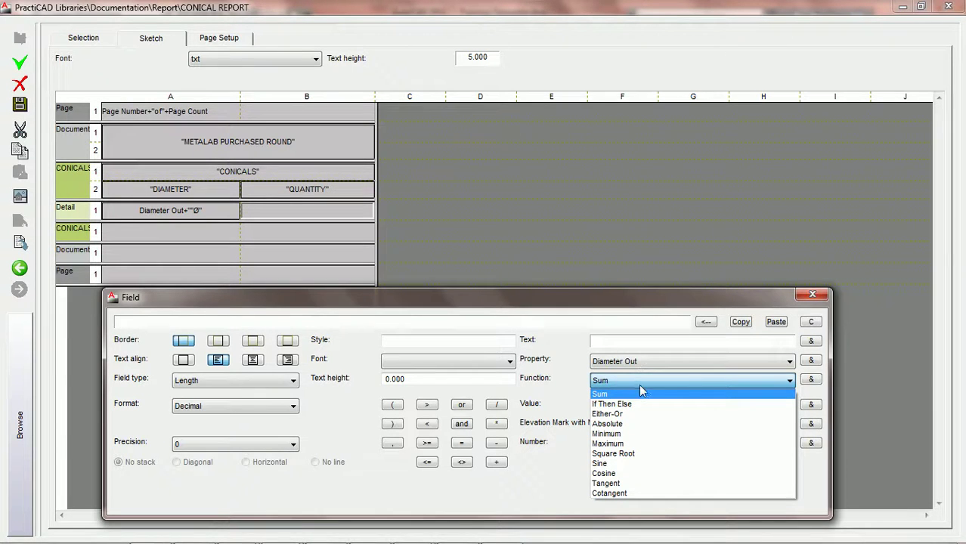
{"action": "left_click", "coordinate": [811, 380]}
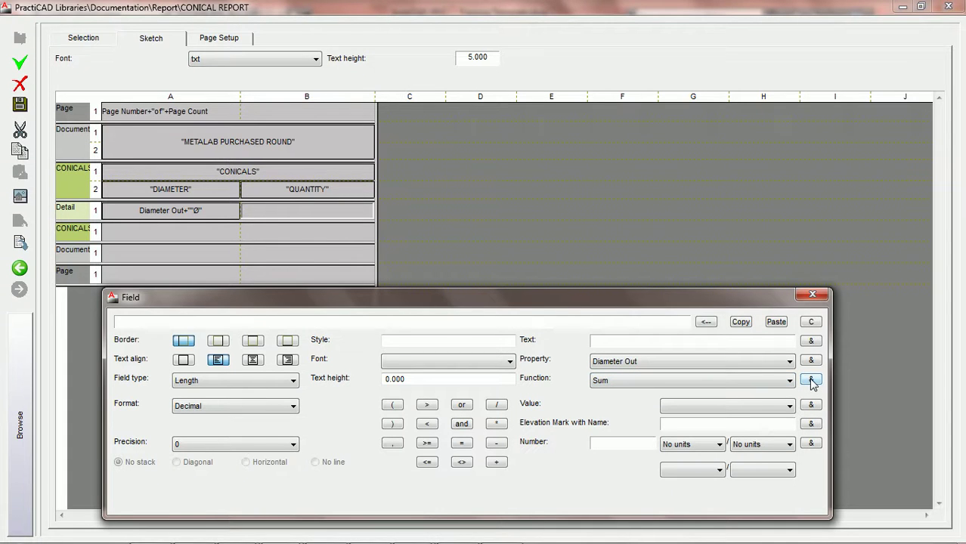
{"action": "left_click", "coordinate": [811, 381]}
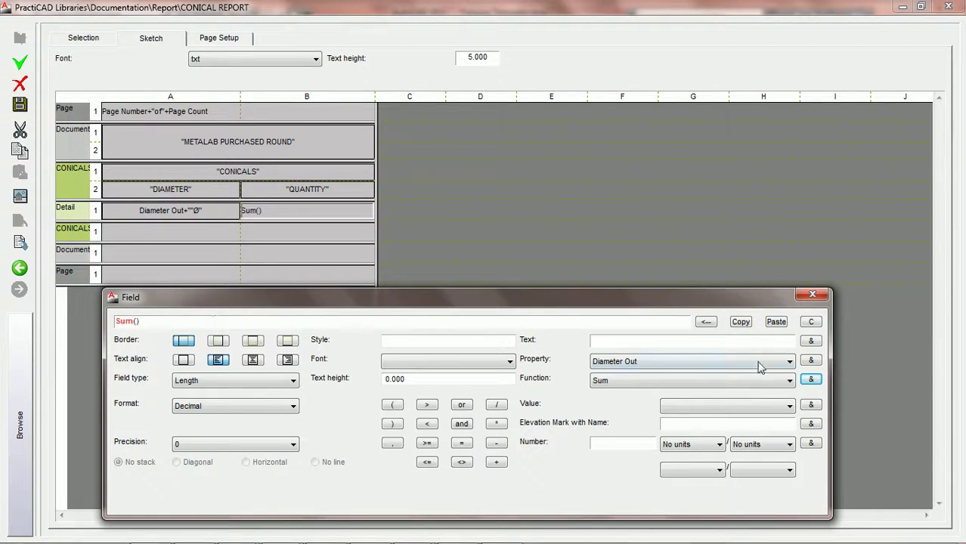
- Insert the Quantity property as the argument of the Sum function
{"action": "left_click", "coordinate": [788, 365]}
{"action": "scroll", "coordinate": [755, 226], "scroll_direction": "down", "scroll_amount": 10}
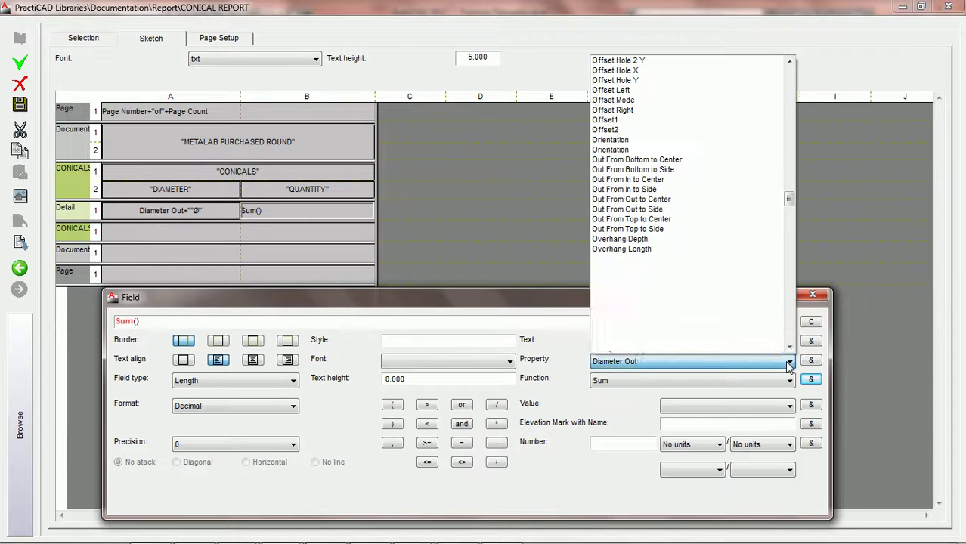
{"action": "key", "text": "q"}
{"action": "left_click", "coordinate": [622, 348]}
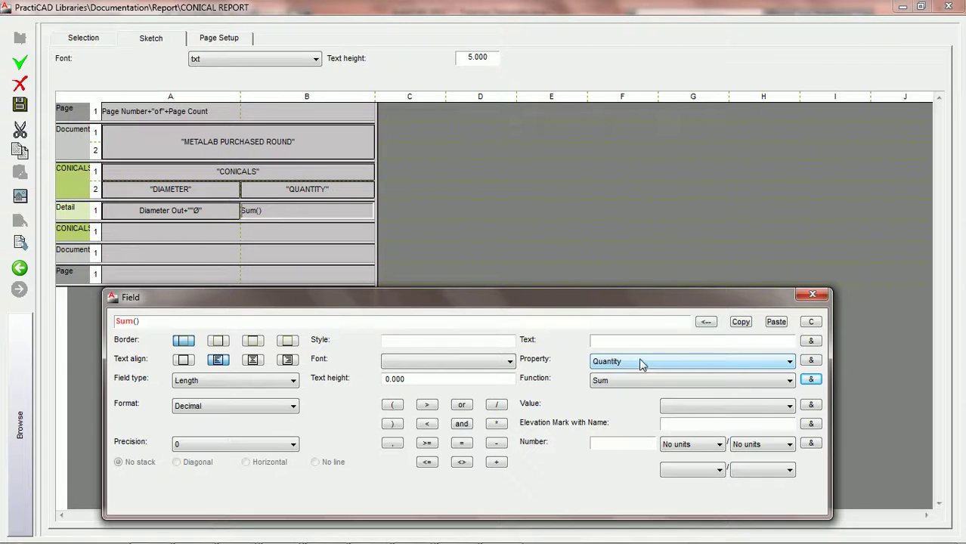
{"action": "left_click", "coordinate": [811, 360]}
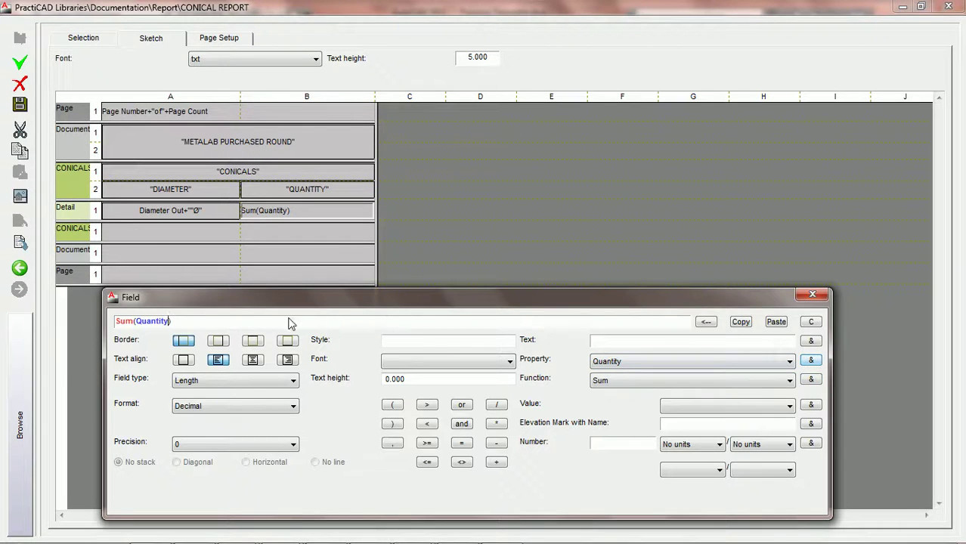
- Complete the borders around the Sum(Quantity) cell and center its text
{"action": "left_click", "coordinate": [219, 341]}
{"action": "left_click", "coordinate": [255, 344]}
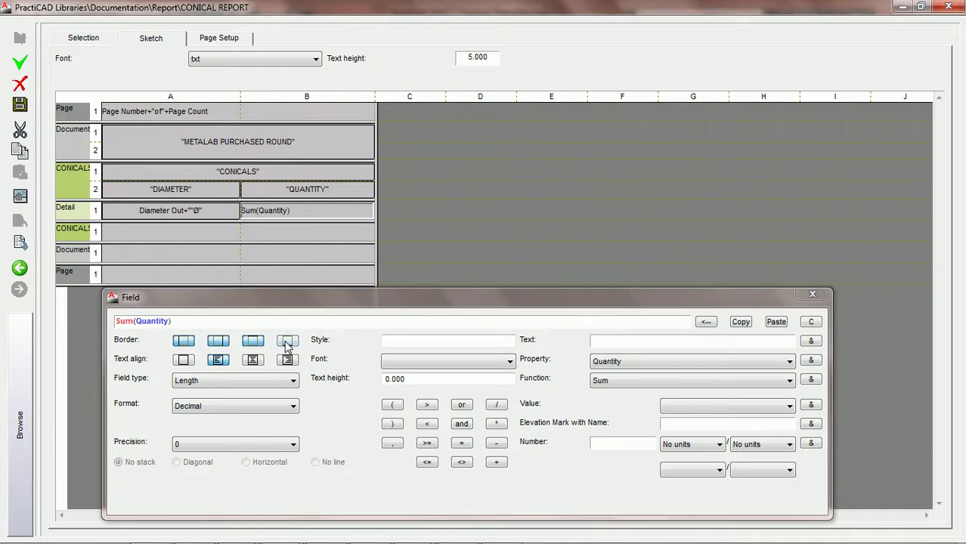
{"action": "left_click", "coordinate": [254, 360]}
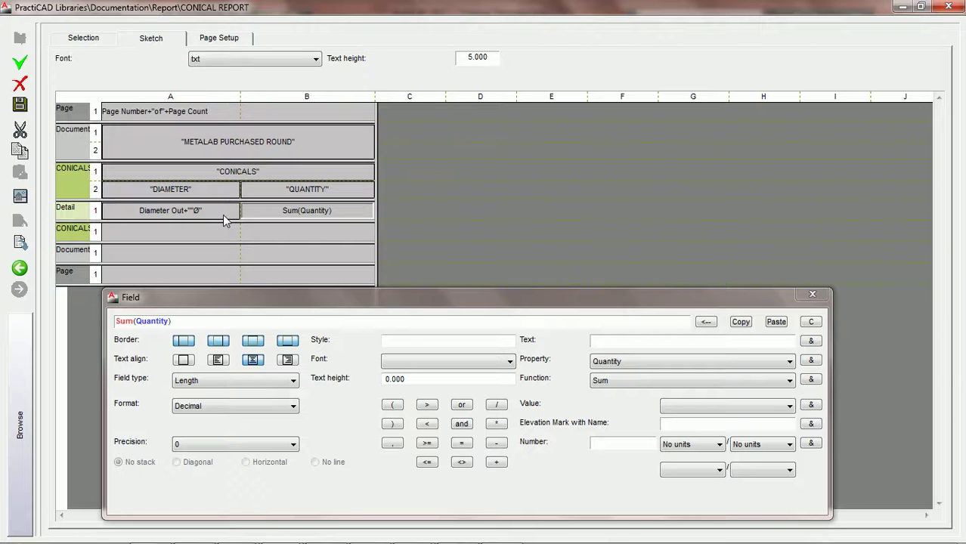
- Turn off the use of one record for identical items, save the report definition and return to the drawing
{"action": "left_click", "coordinate": [86, 40]}
{"action": "left_click", "coordinate": [812, 294]}
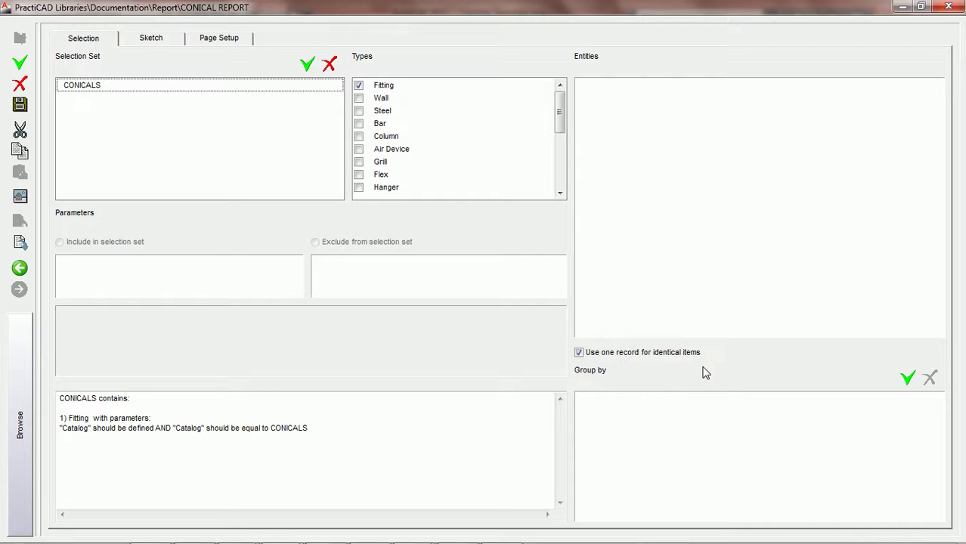
{"action": "left_click", "coordinate": [578, 352]}
{"action": "left_click", "coordinate": [21, 106]}
{"action": "left_click", "coordinate": [946, 7]}
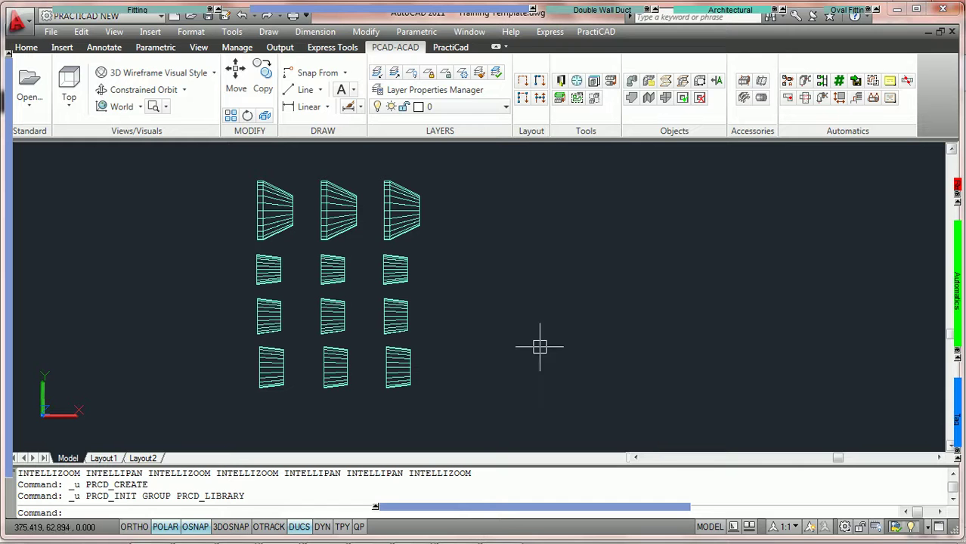
- Generate the report for all the round reducers and place its table beside them without rotation
{"action": "left_click", "coordinate": [507, 406]}
{"action": "left_click", "coordinate": [181, 166]}
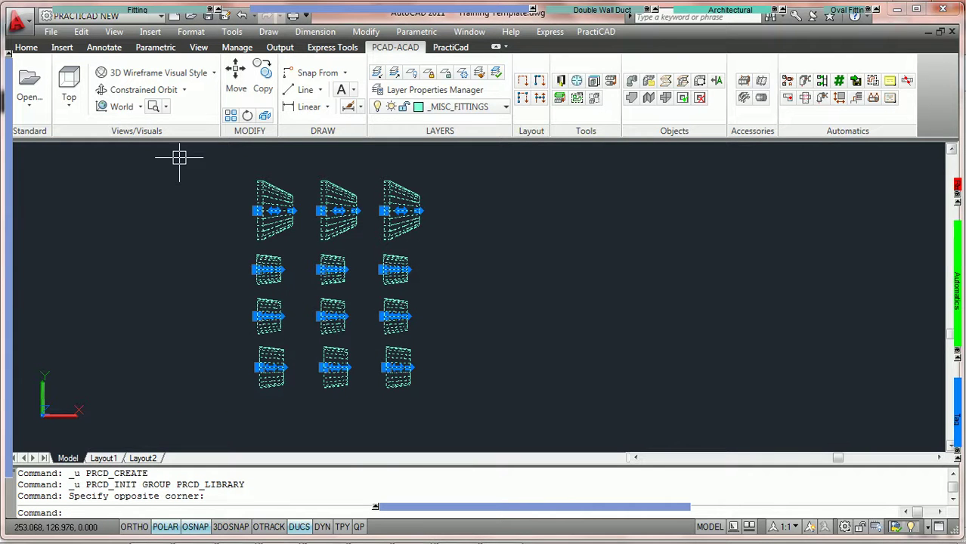
{"action": "mouse_move", "coordinate": [956, 193]}
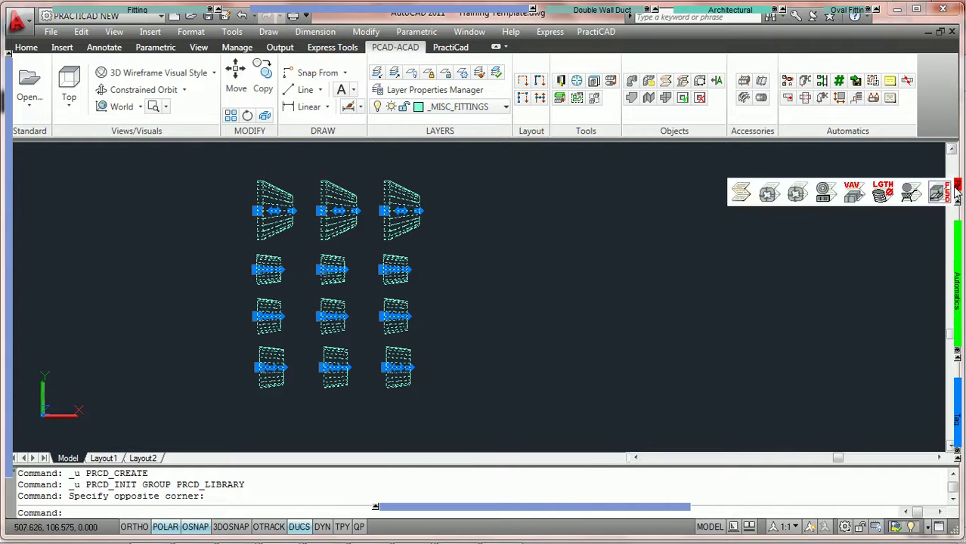
{"action": "left_click", "coordinate": [742, 193]}
{"action": "scroll", "coordinate": [568, 204], "scroll_direction": "down", "scroll_amount": 4}
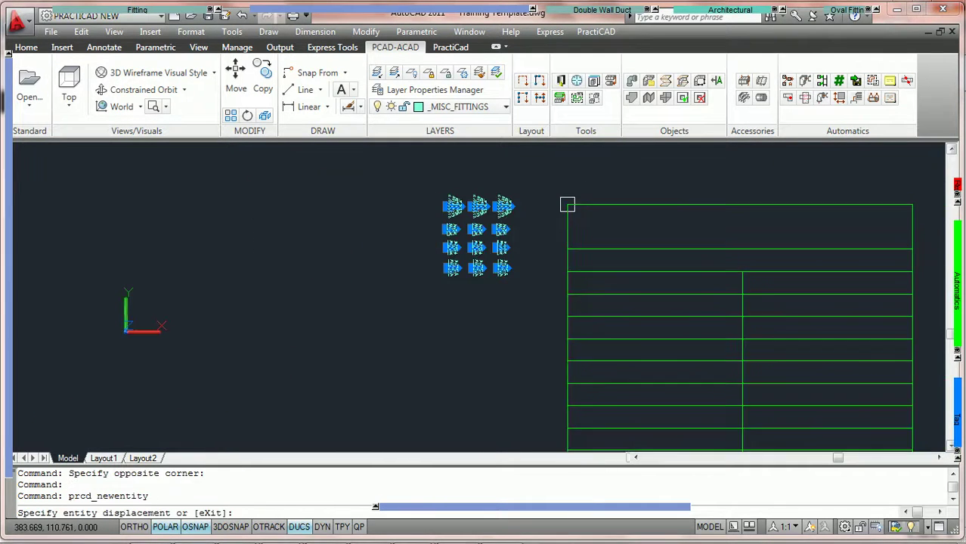
{"action": "left_click", "coordinate": [546, 168]}
{"action": "left_click", "coordinate": [570, 154]}
{"action": "scroll", "coordinate": [484, 215], "scroll_direction": "down", "scroll_amount": 3}
{"action": "scroll", "coordinate": [427, 232], "scroll_direction": "up", "scroll_amount": 3}
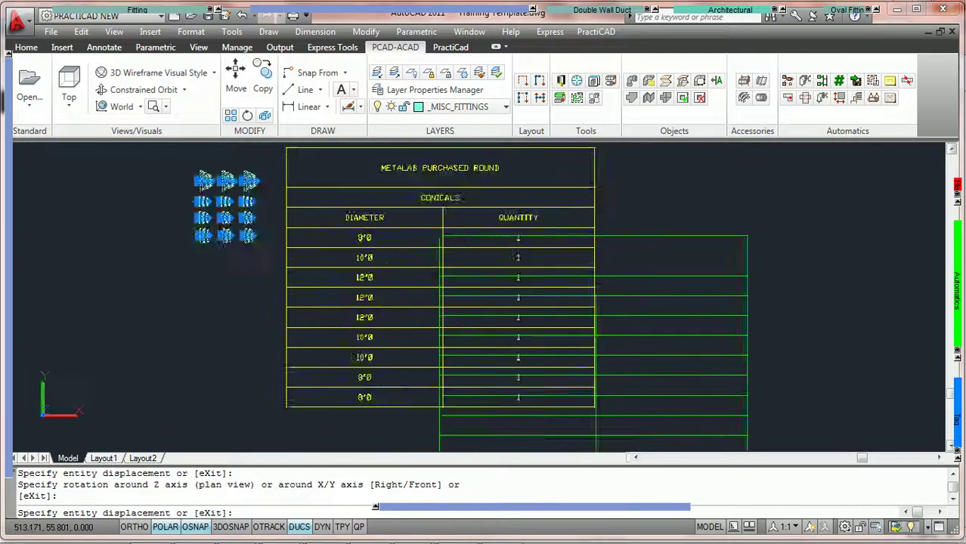
{"action": "key", "text": "Escape"}
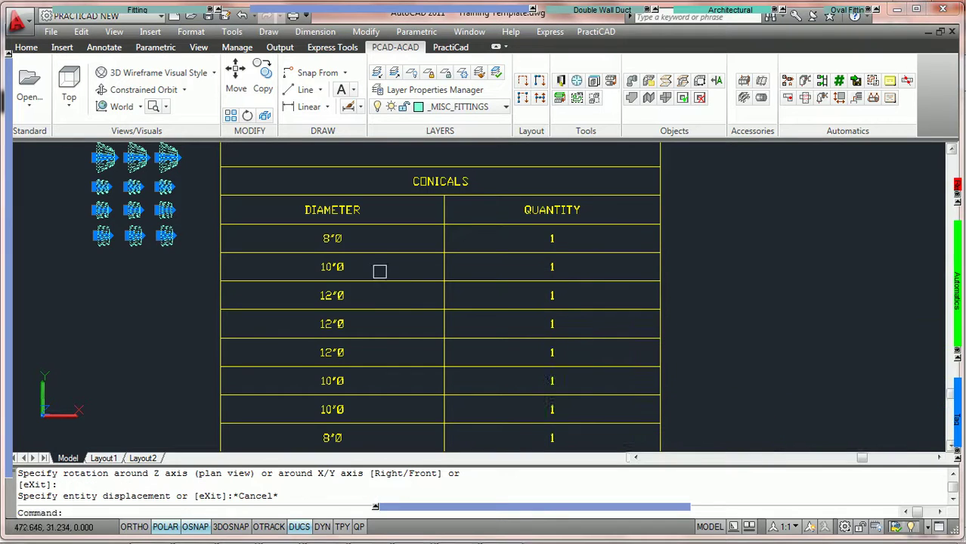
{"action": "scroll", "coordinate": [325, 249], "scroll_direction": "down", "scroll_amount": 2}
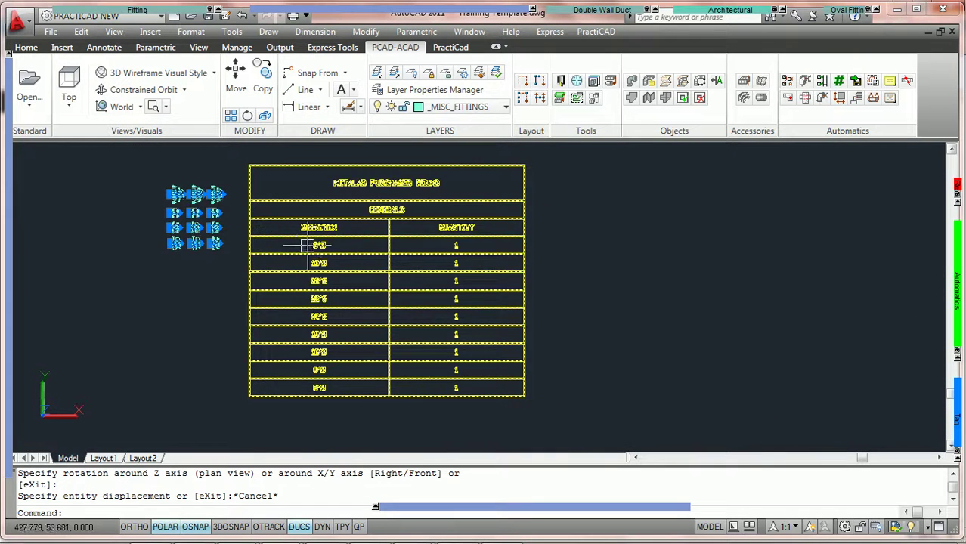
{"action": "key", "text": "Escape"}
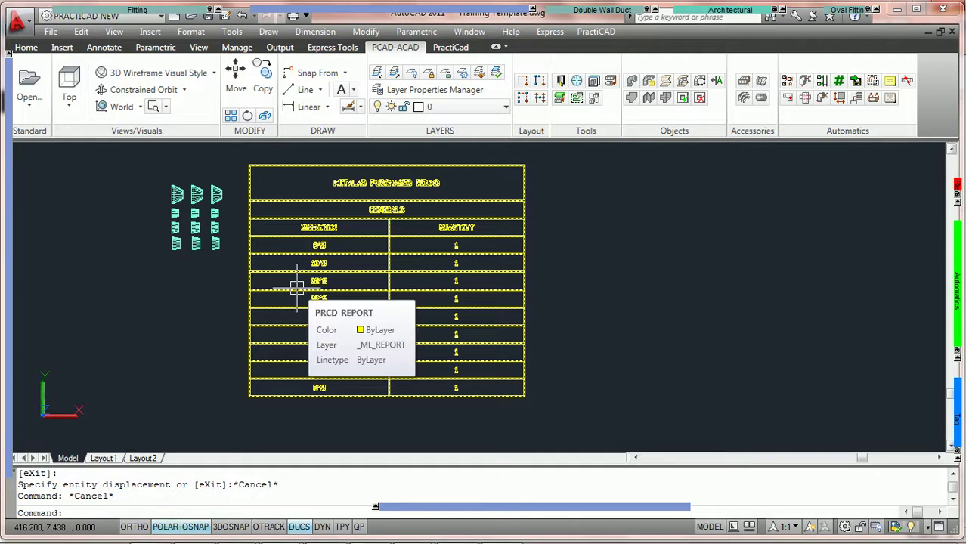
- Delete the upper row of three larger reducers from the drawing
{"action": "scroll", "coordinate": [295, 286], "scroll_direction": "up", "scroll_amount": 2}
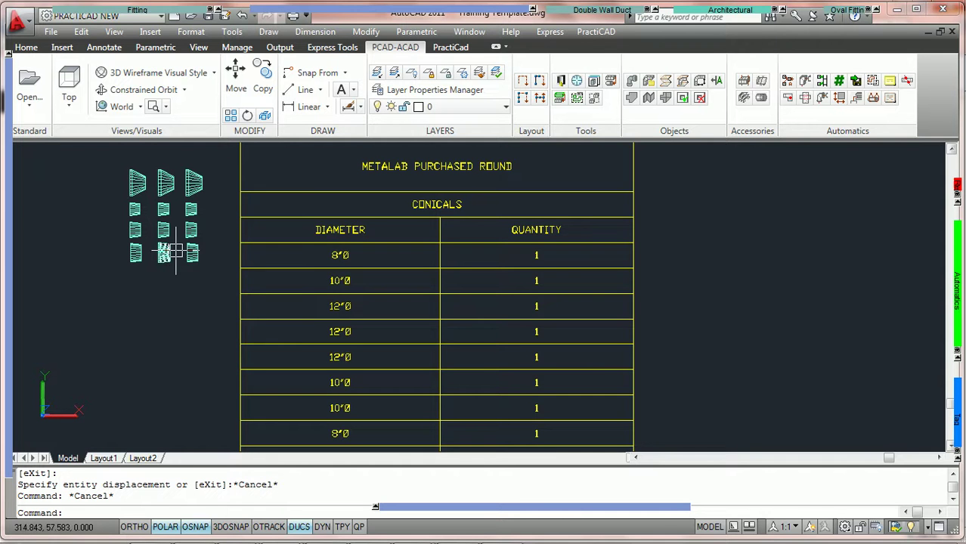
{"action": "middle_click_drag", "start_coordinate": [209, 177], "coordinate": [258, 213]}
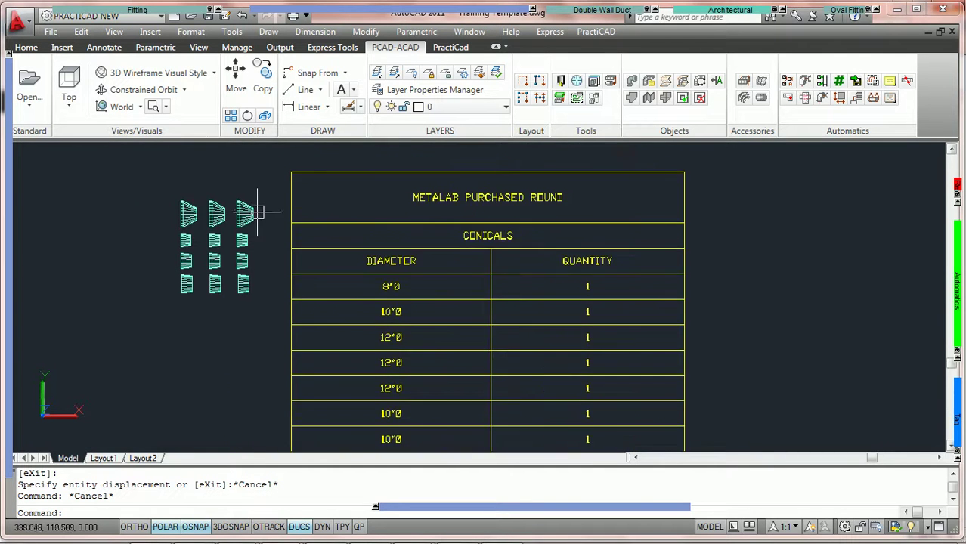
{"action": "scroll", "coordinate": [257, 213], "scroll_direction": "up", "scroll_amount": 2}
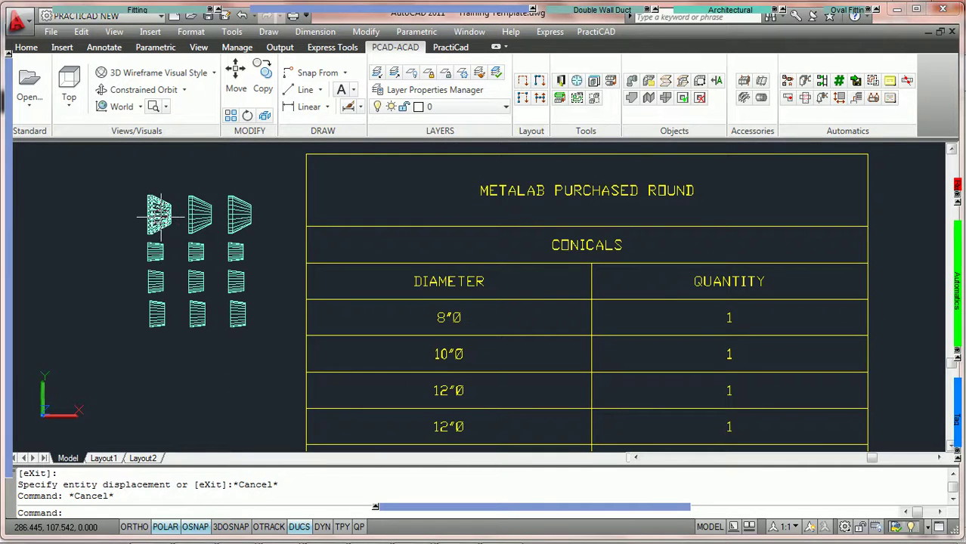
{"action": "left_click", "coordinate": [275, 218]}
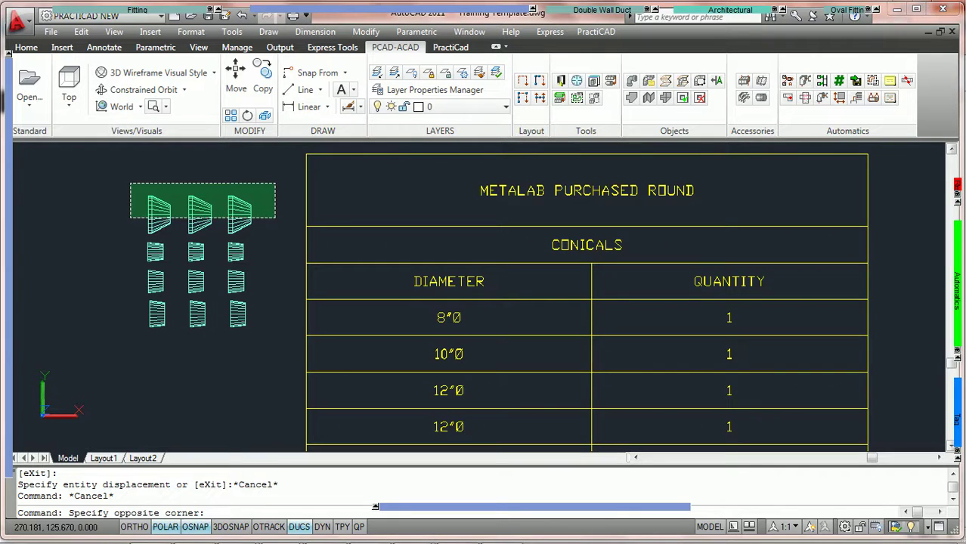
{"action": "left_click", "coordinate": [130, 183]}
{"action": "key", "text": "Delete"}
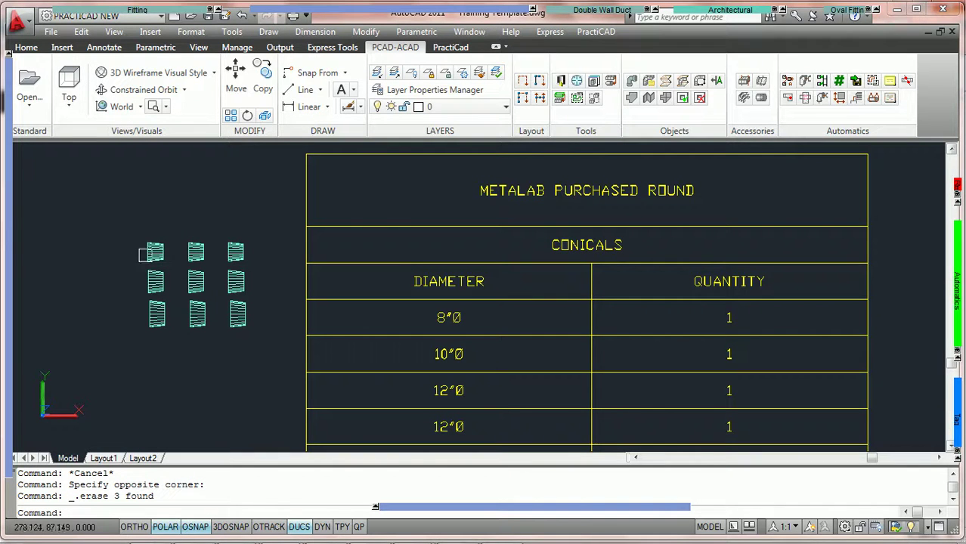
- Delete the report table from the drawing
{"action": "middle_click_drag", "start_coordinate": [452, 361], "coordinate": [363, 260]}
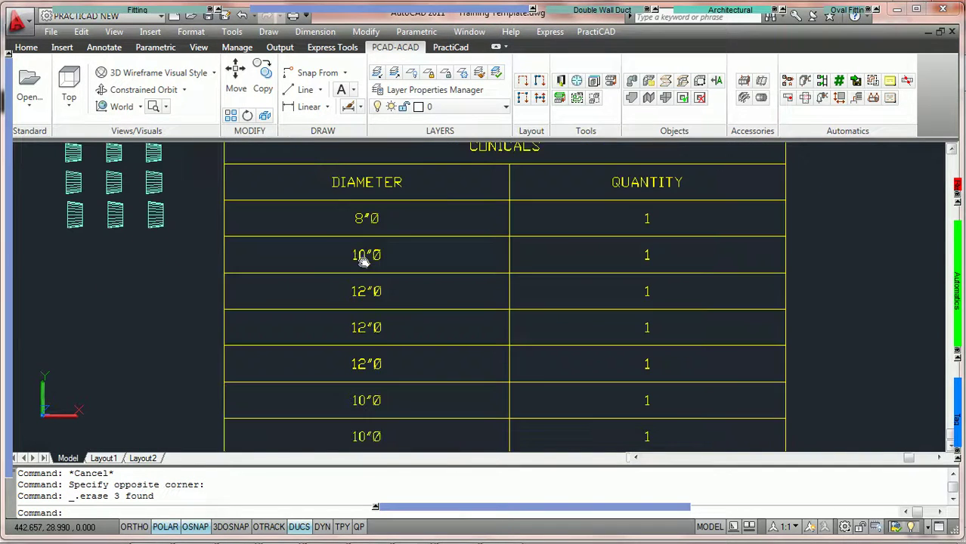
{"action": "scroll", "coordinate": [363, 259], "scroll_direction": "down", "scroll_amount": 2}
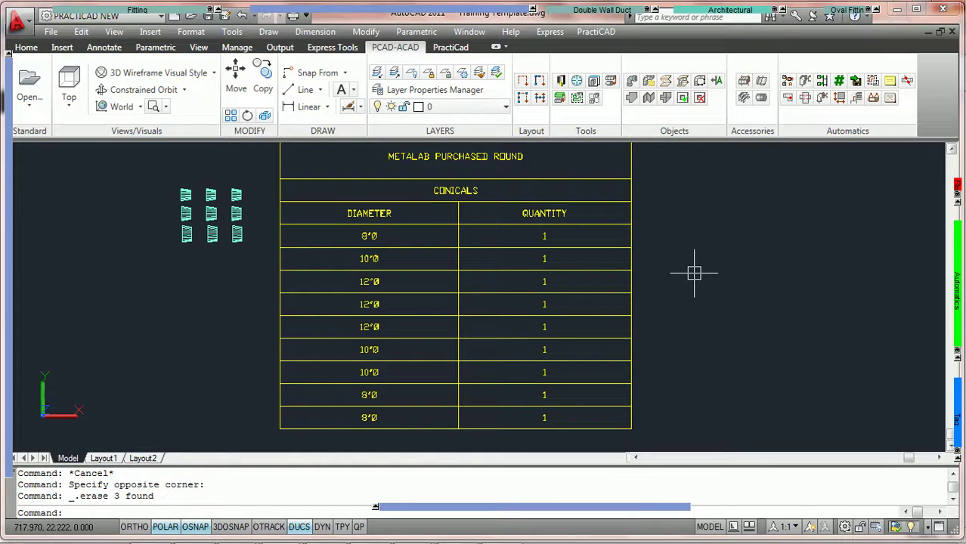
{"action": "left_click", "coordinate": [510, 270]}
{"action": "key", "text": "Delete"}
- Reopen the CONICAL REPORT definition, turn on one record for identical items, then save and close the library
{"action": "left_click", "coordinate": [561, 81]}
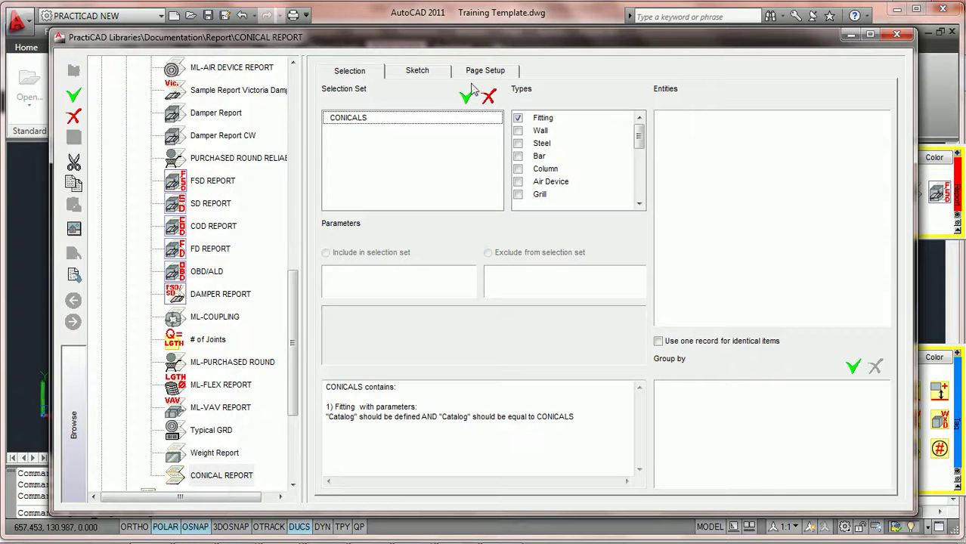
{"action": "left_click", "coordinate": [659, 344]}
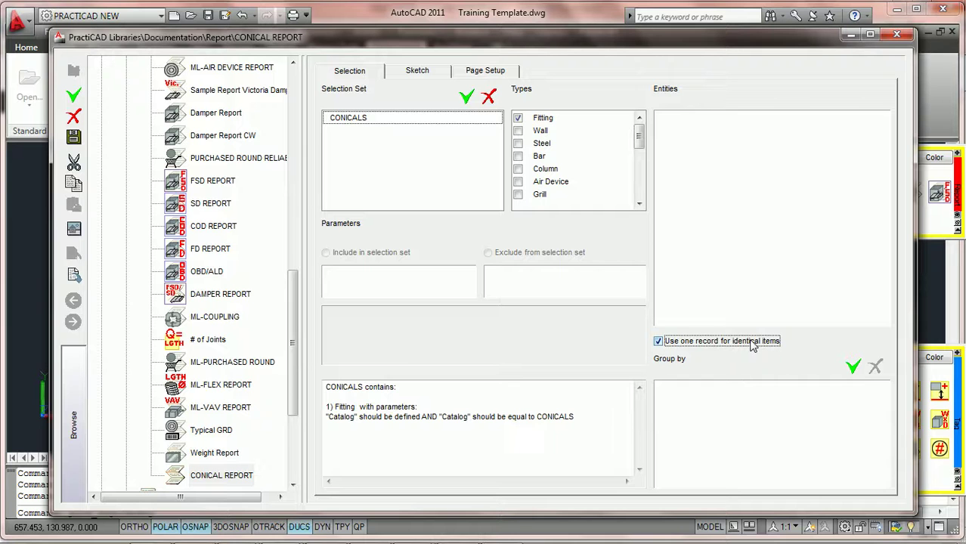
{"action": "left_click", "coordinate": [74, 138]}
{"action": "left_click", "coordinate": [896, 35]}
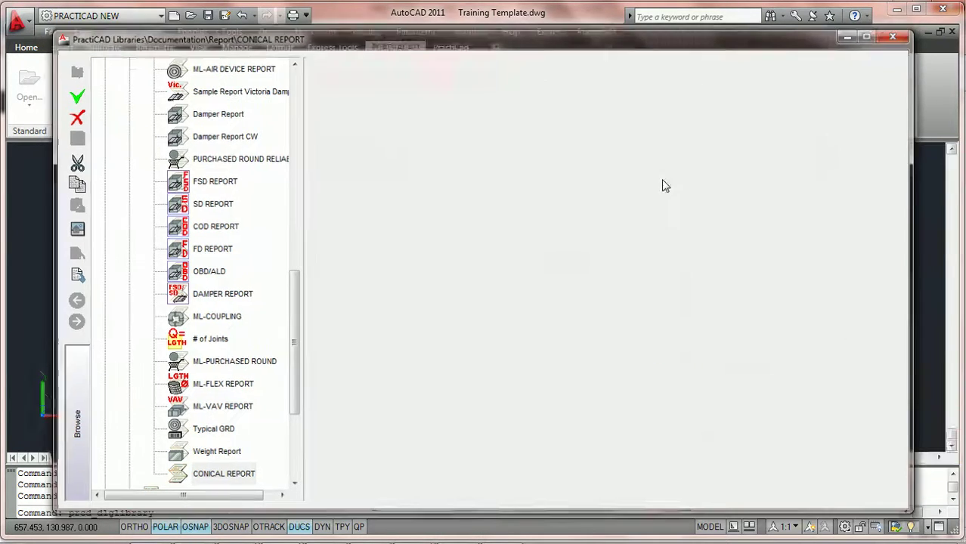
- Generate the CONICAL REPORT for all nine round reducers and place its table beside them without rotation
{"action": "left_click", "coordinate": [305, 297]}
{"action": "left_click", "coordinate": [155, 169]}
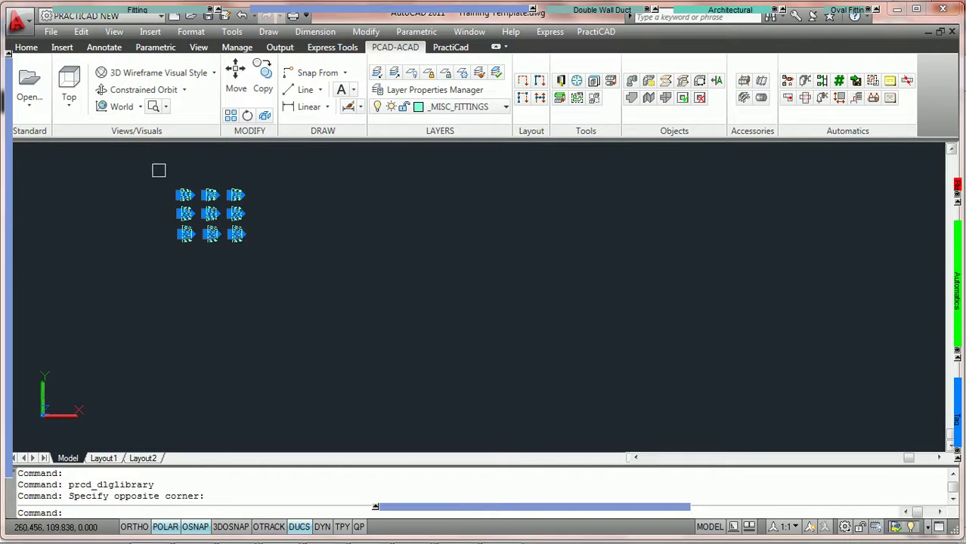
{"action": "left_click_drag", "start_coordinate": [961, 196], "coordinate": [739, 193]}
{"action": "left_click", "coordinate": [336, 197]}
{"action": "key", "text": "Return"}
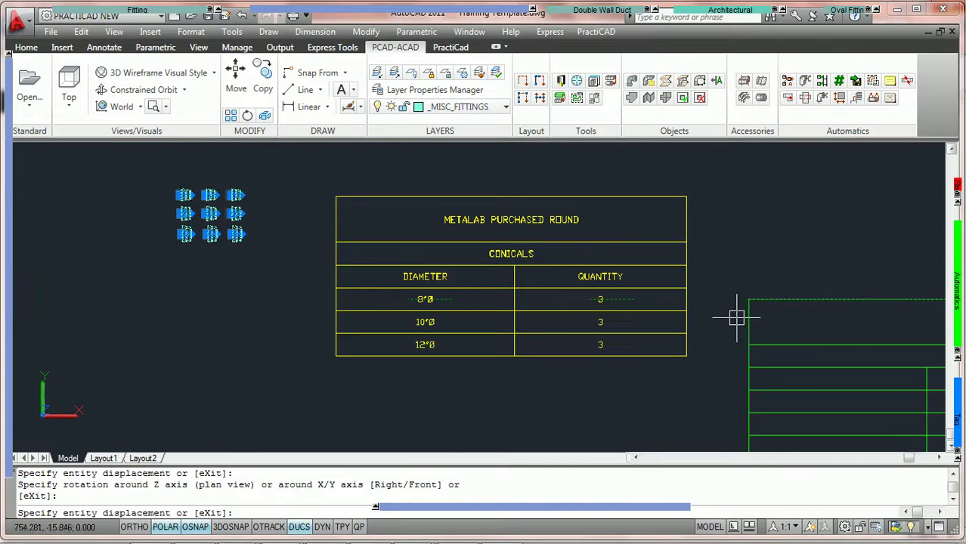
{"action": "key", "text": "Escape"}
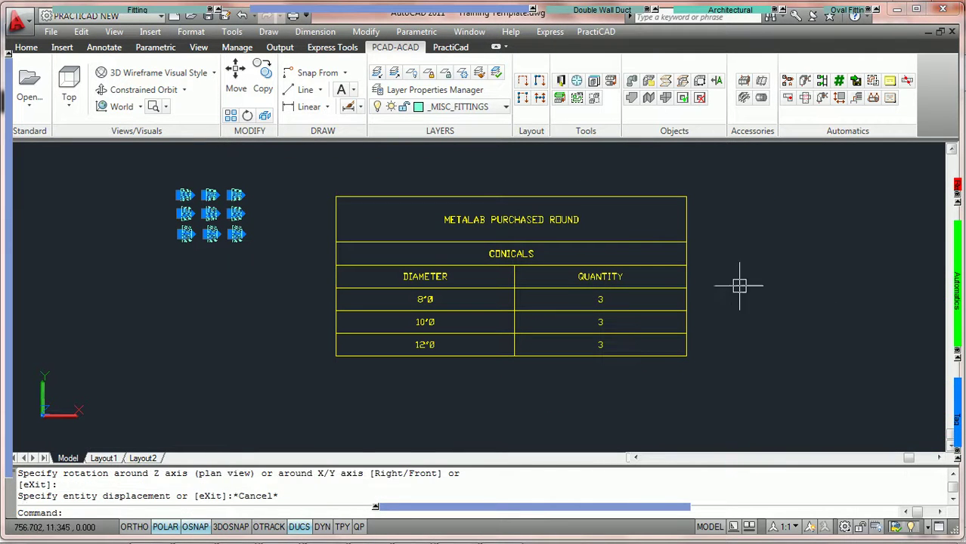
{"action": "key", "text": "Escape"}
{"action": "scroll", "coordinate": [738, 278], "scroll_direction": "up", "scroll_amount": 2}
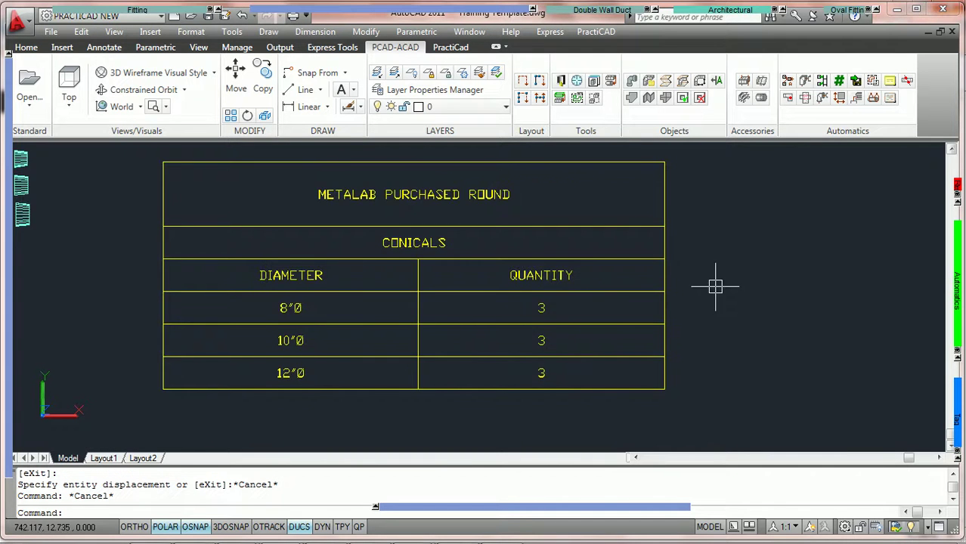
{"action": "middle_click_drag", "start_coordinate": [713, 283], "coordinate": [830, 284]}
{"action": "left_click", "coordinate": [665, 320]}
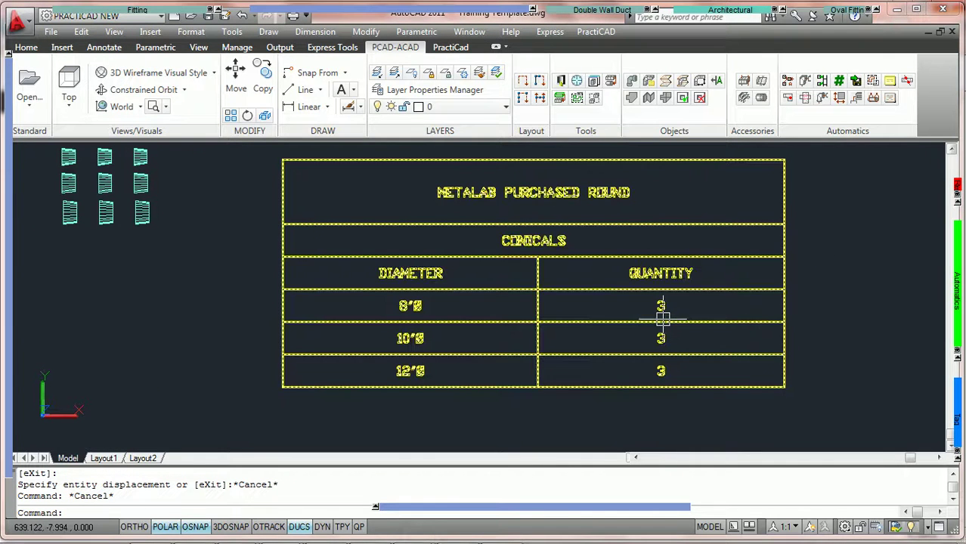
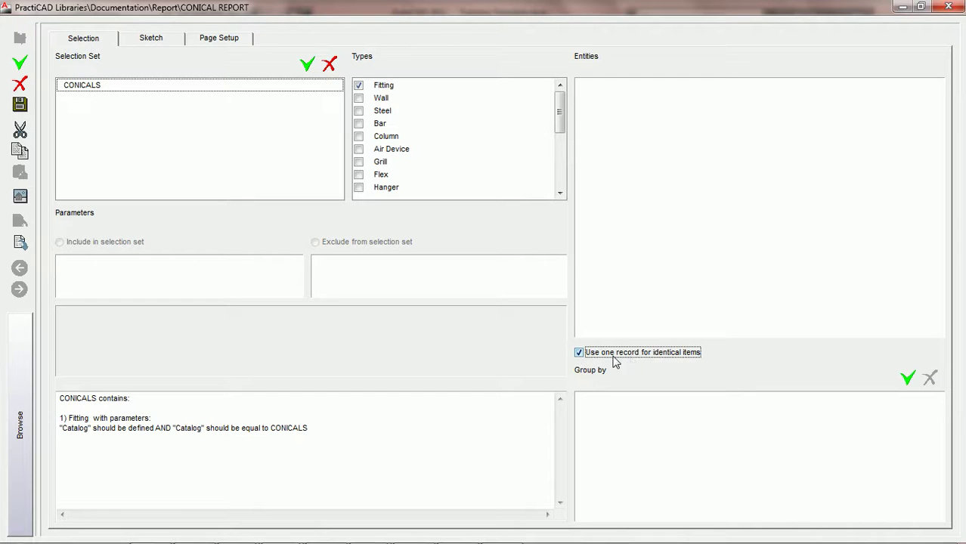
- Turn off one record for identical items in the CONICAL REPORT definition, save it and close the library
{"action": "left_click", "coordinate": [579, 353]}
{"action": "key", "text": "ctrl+s"}
{"action": "left_click", "coordinate": [948, 9]}
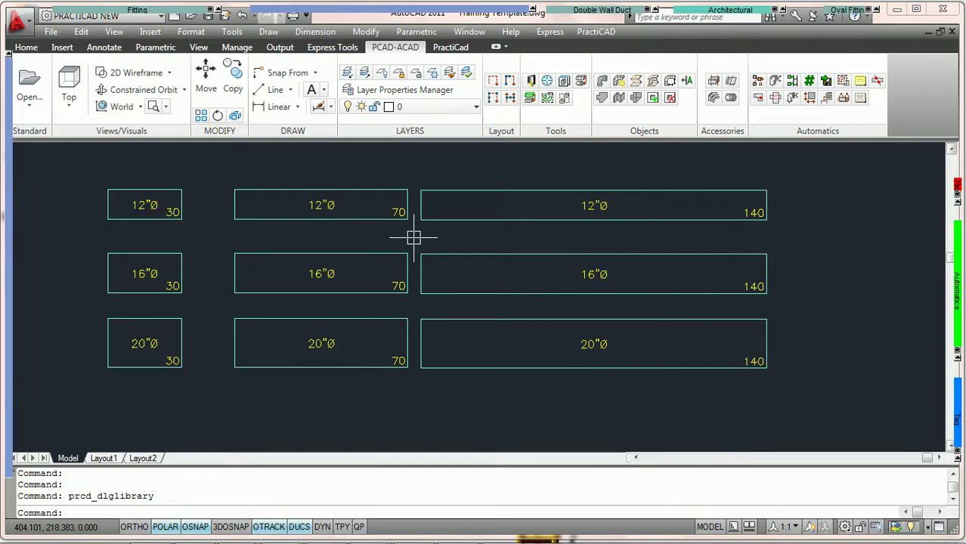
- Examine the shared properties of the three 12-inch spiral ducts, including their geometry, name and catalog
{"action": "left_click", "coordinate": [182, 189]}
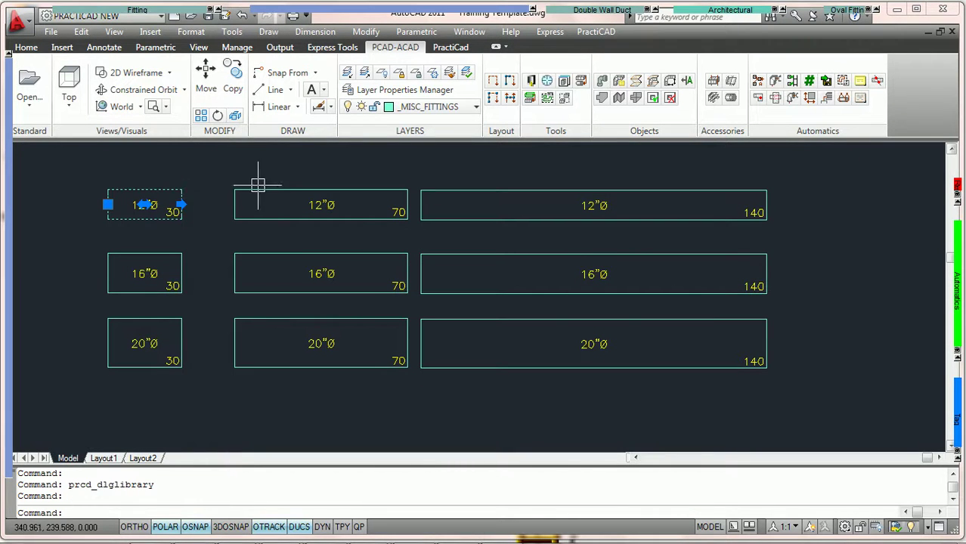
{"action": "left_click", "coordinate": [331, 189]}
{"action": "left_click", "coordinate": [454, 190]}
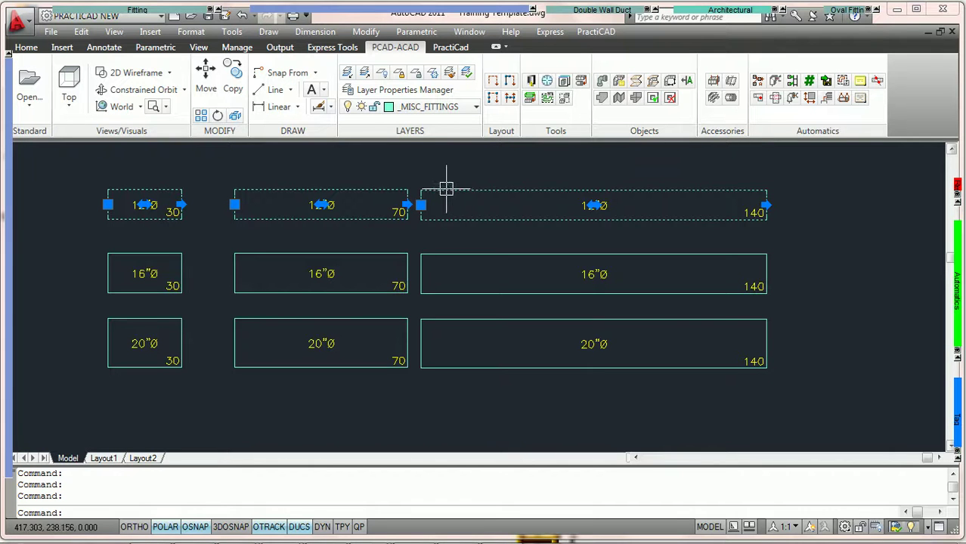
{"action": "right_click", "coordinate": [455, 190]}
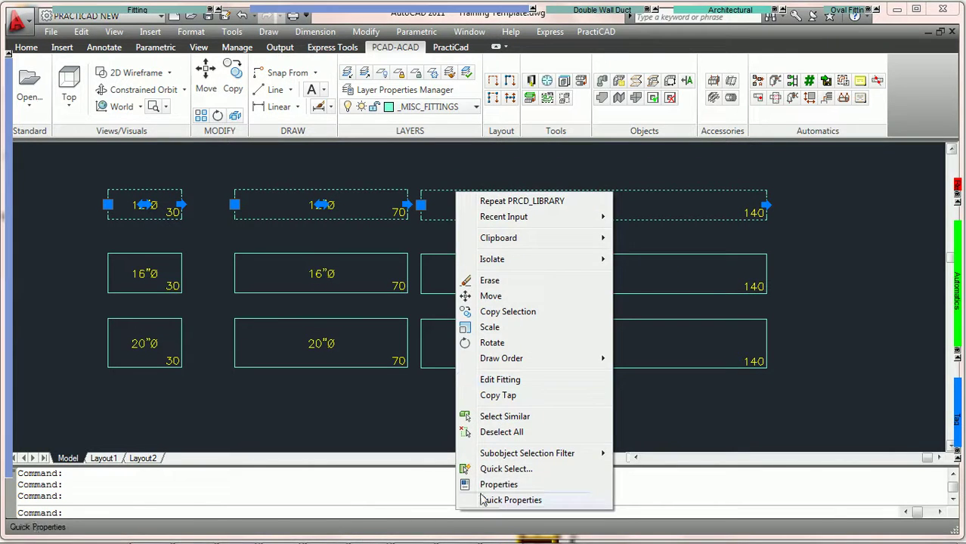
{"action": "left_click", "coordinate": [483, 483]}
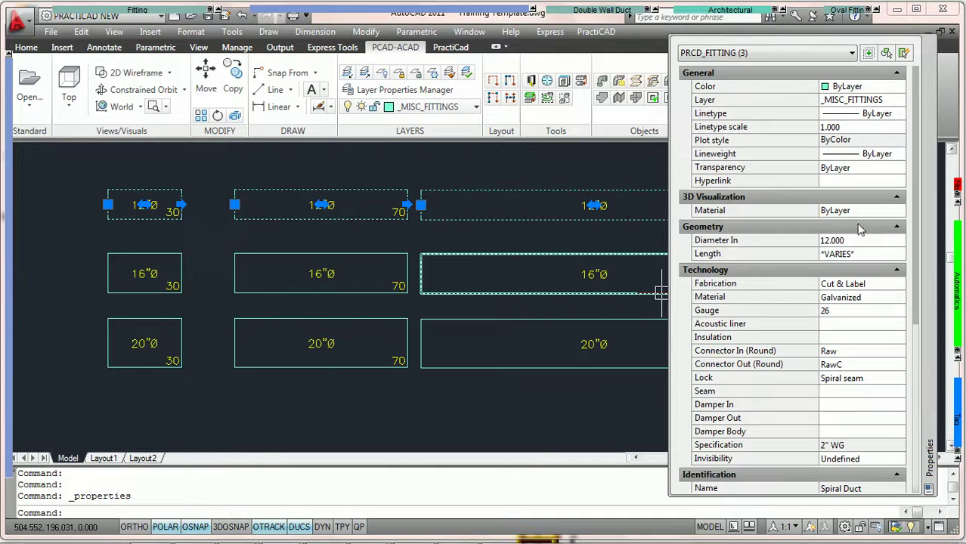
{"action": "scroll", "coordinate": [854, 227], "scroll_direction": "down", "scroll_amount": 2}
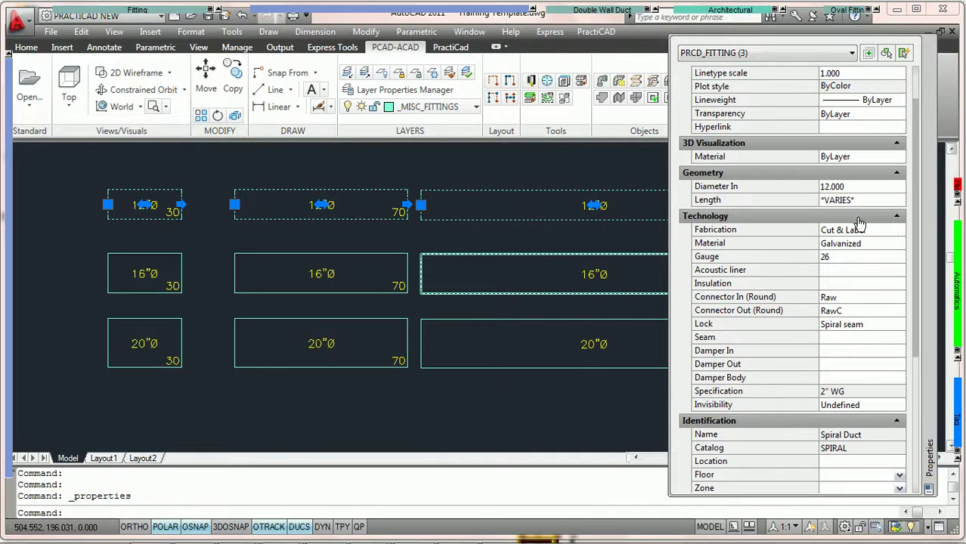
{"action": "scroll", "coordinate": [860, 219], "scroll_direction": "down", "scroll_amount": 4}
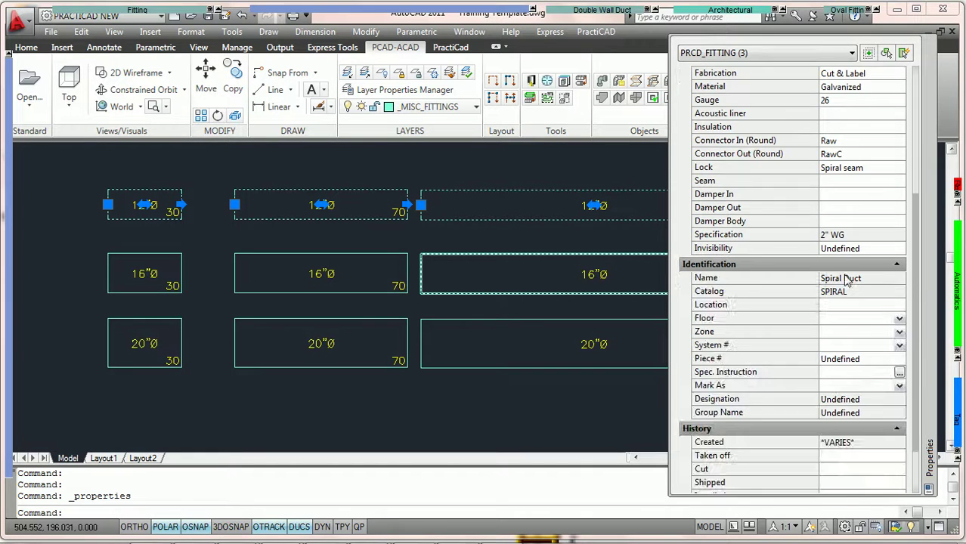
{"action": "scroll", "coordinate": [845, 227], "scroll_direction": "down", "scroll_amount": 2}
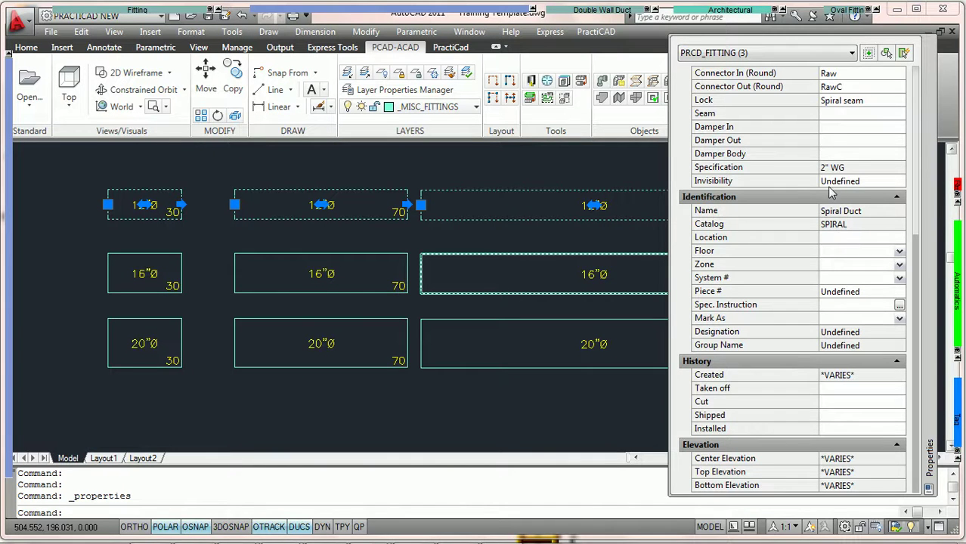
{"action": "scroll", "coordinate": [827, 186], "scroll_direction": "up", "scroll_amount": 5}
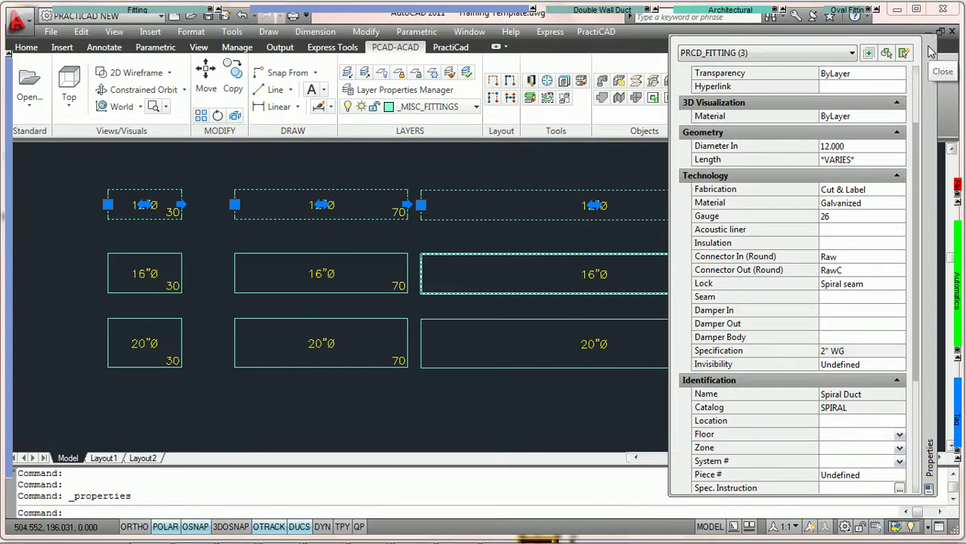
{"action": "left_click", "coordinate": [931, 52]}
{"action": "key", "text": "Escape"}
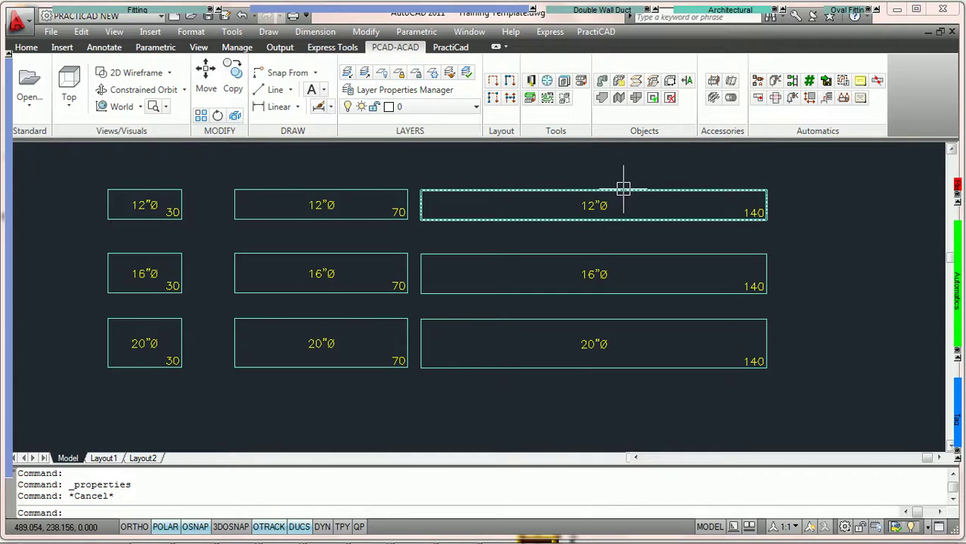
{"action": "mouse_move", "coordinate": [622, 188]}
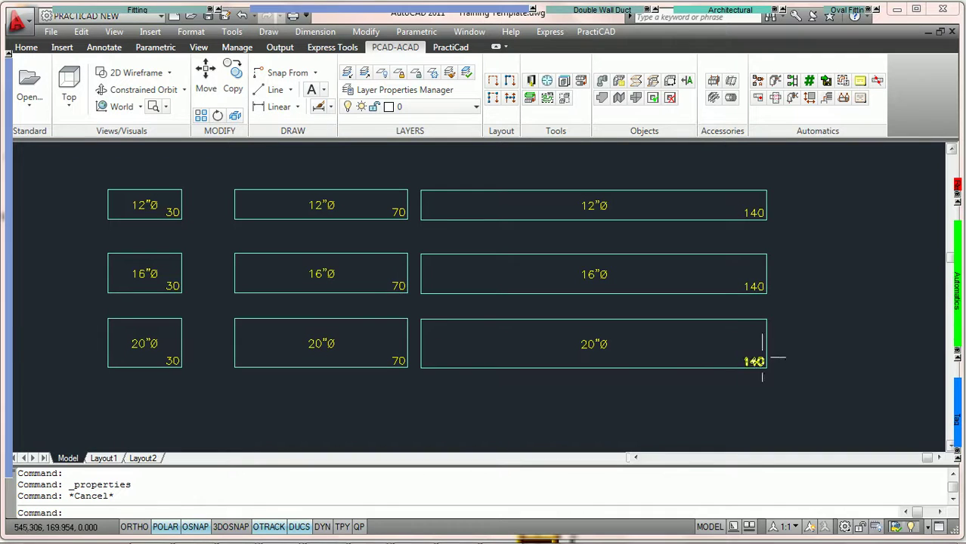
{"action": "mouse_move", "coordinate": [754, 361]}
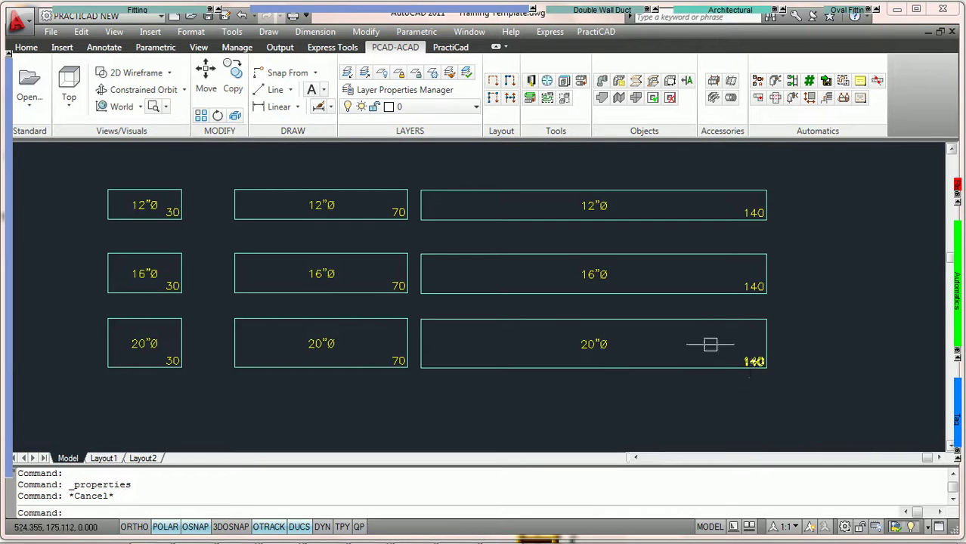
- Reopen the CONICAL REPORT definition, add a selection set named SPIRAL and check its new sections in the sketch layout
{"action": "left_click", "coordinate": [531, 82]}
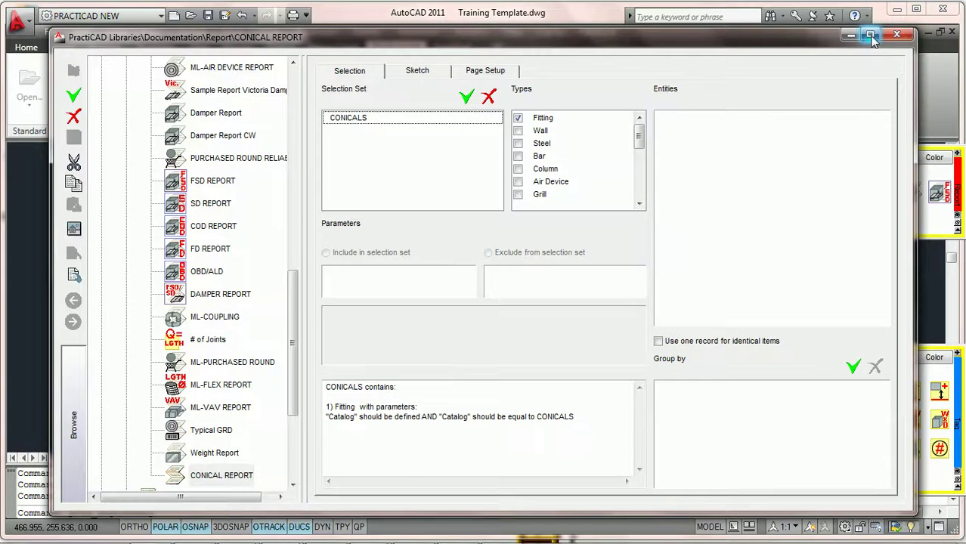
{"action": "left_click", "coordinate": [868, 30]}
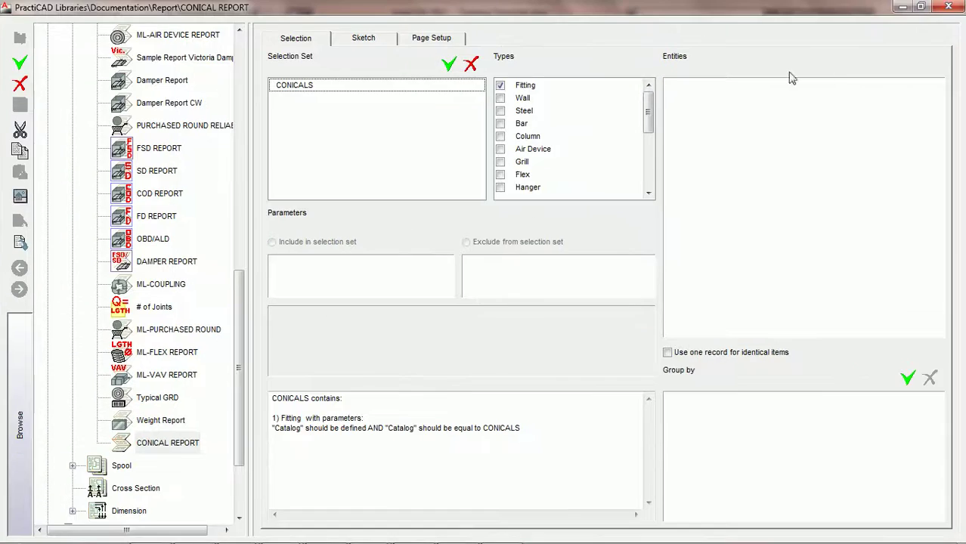
{"action": "left_click", "coordinate": [19, 436]}
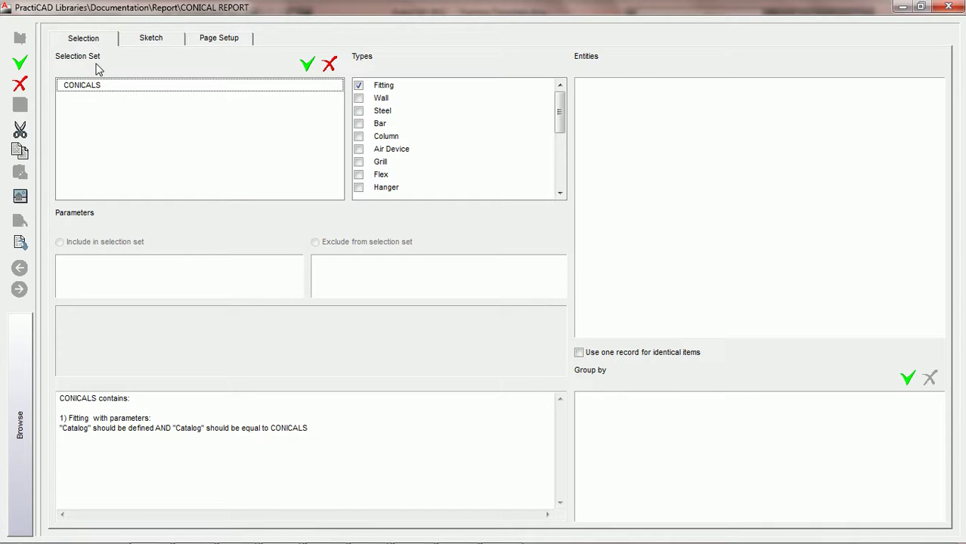
{"action": "left_click", "coordinate": [306, 67]}
{"action": "type", "text": "SPIRAL Set 2"}
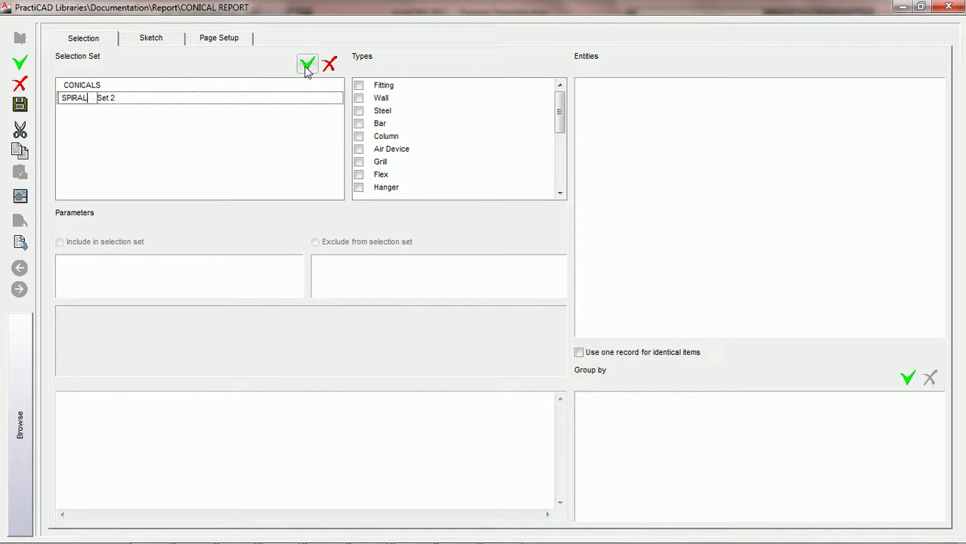
{"action": "key", "text": "Return"}
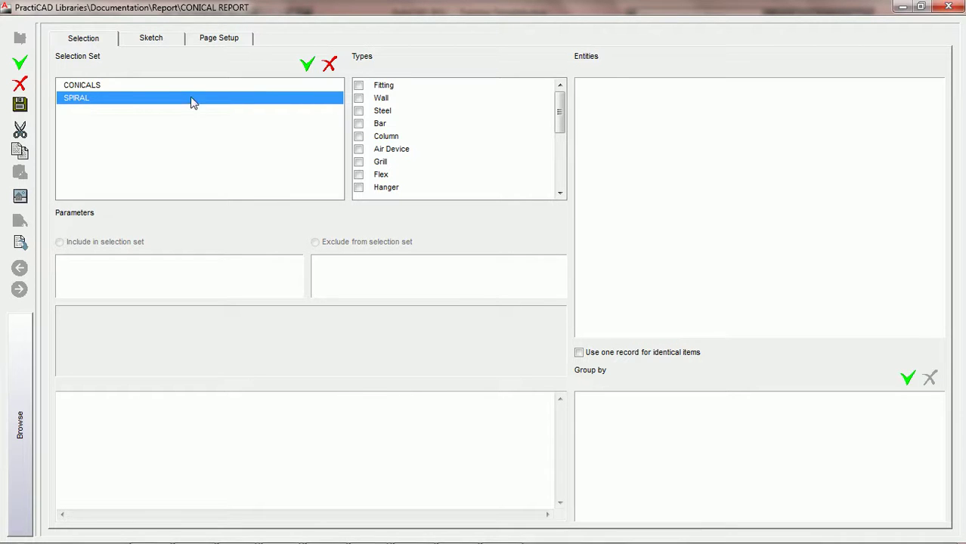
{"action": "left_click", "coordinate": [158, 42]}
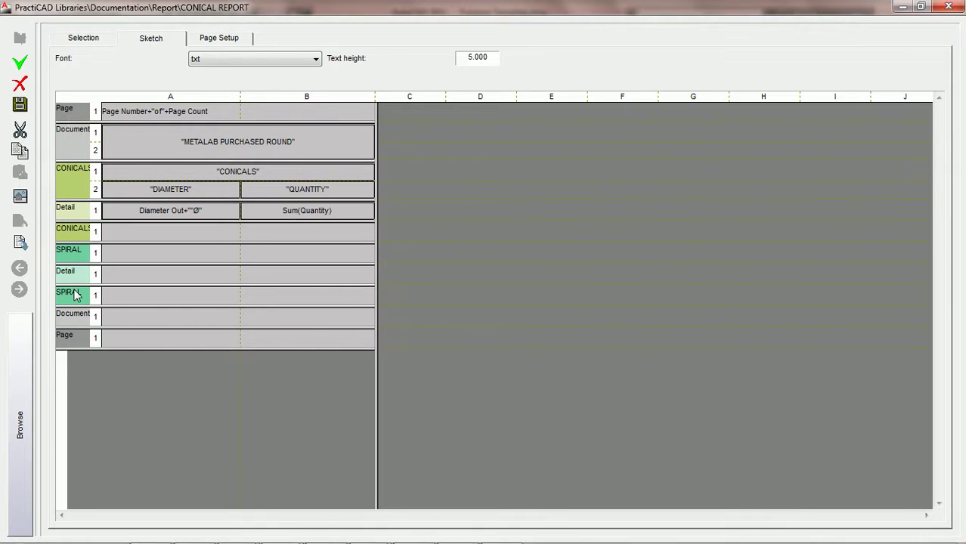
{"action": "left_click", "coordinate": [89, 39]}
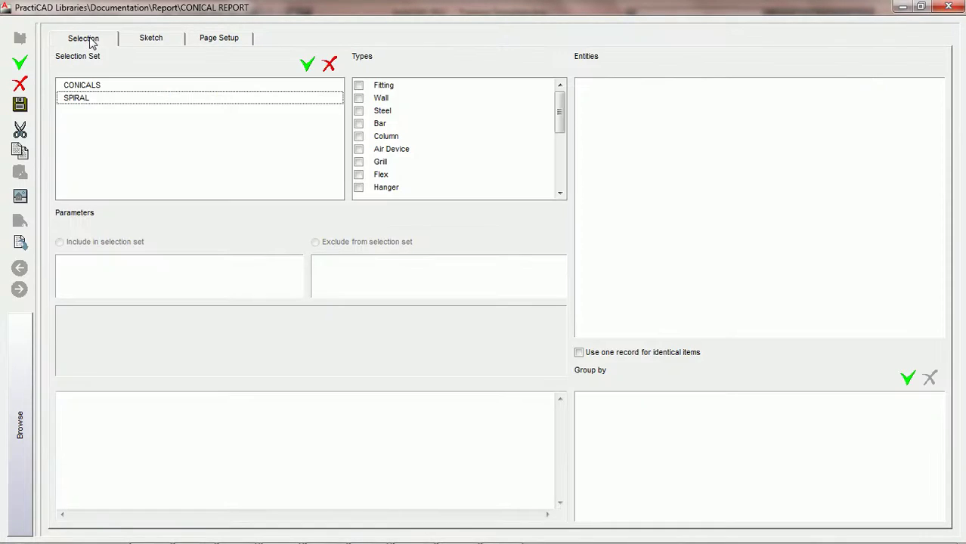
- Limit the SPIRAL selection set to fittings of the Spiral Pipe (Round) entity under PractiCAM Single Wall round straights
{"action": "left_click", "coordinate": [81, 104]}
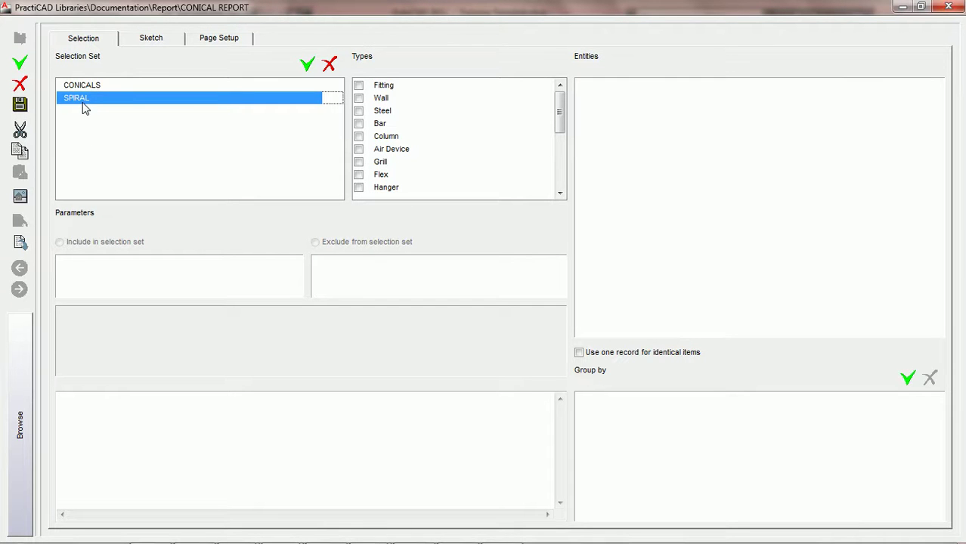
{"action": "left_click", "coordinate": [359, 86]}
{"action": "left_click", "coordinate": [588, 90]}
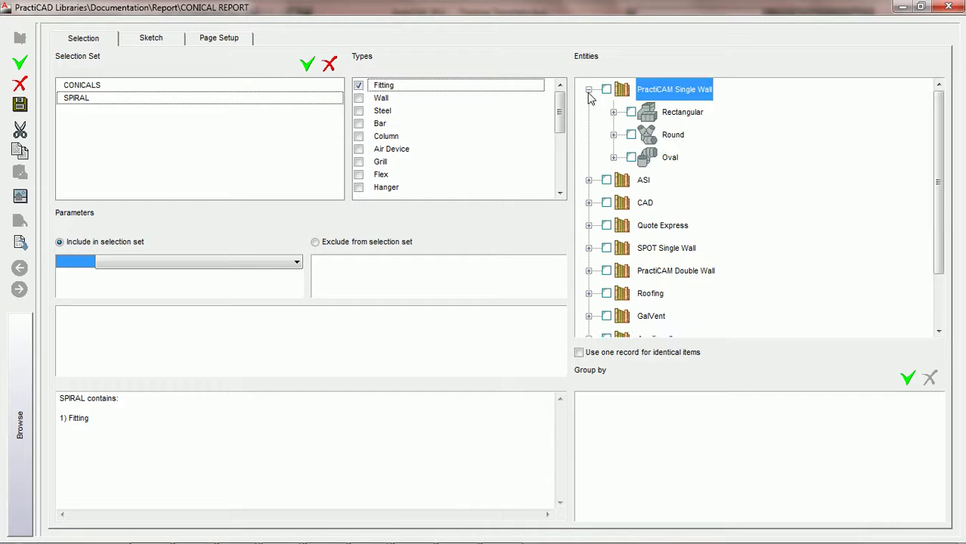
{"action": "left_click", "coordinate": [614, 134]}
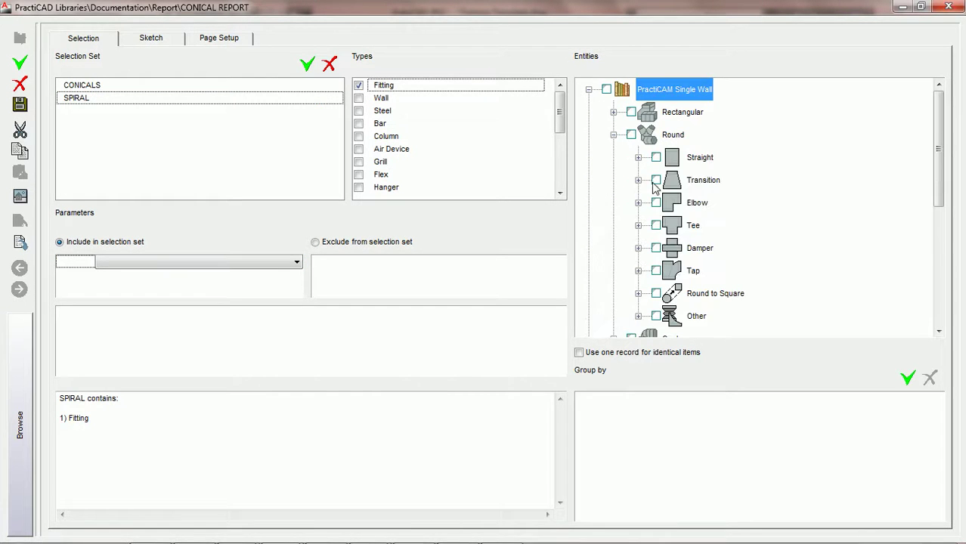
{"action": "left_click", "coordinate": [639, 157]}
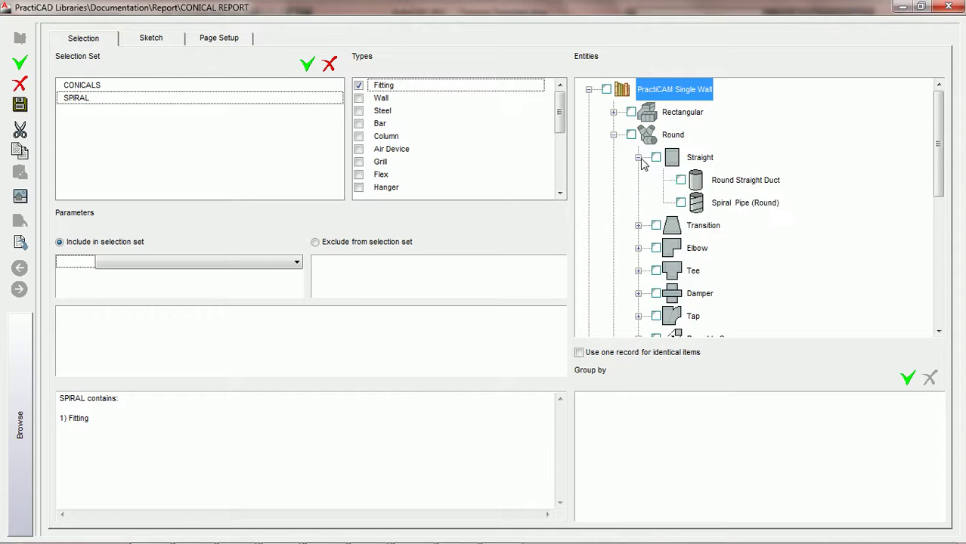
{"action": "left_click", "coordinate": [681, 203]}
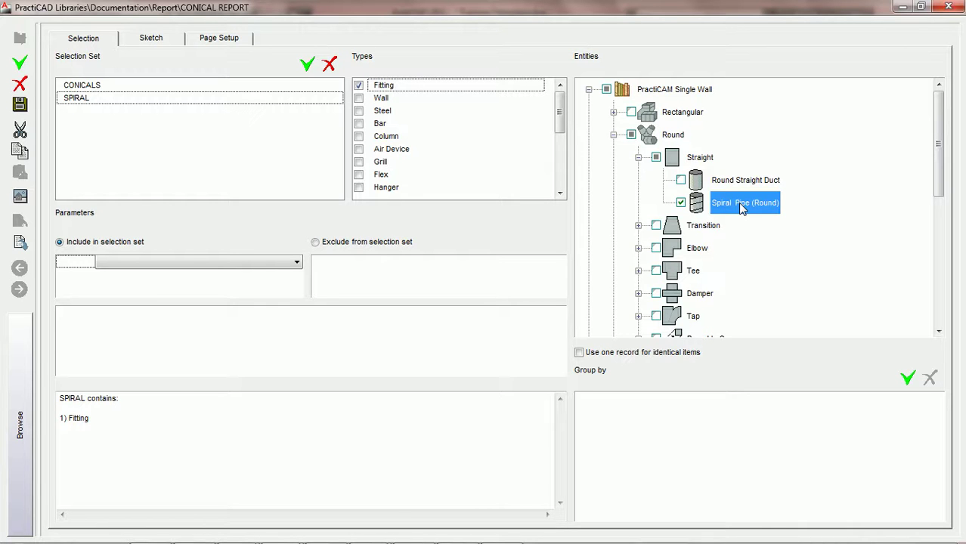
- Collapse the CONICALS footer row in the sketch and give the SPIRAL header two rows, merging the first across both columns
{"action": "left_click", "coordinate": [151, 40]}
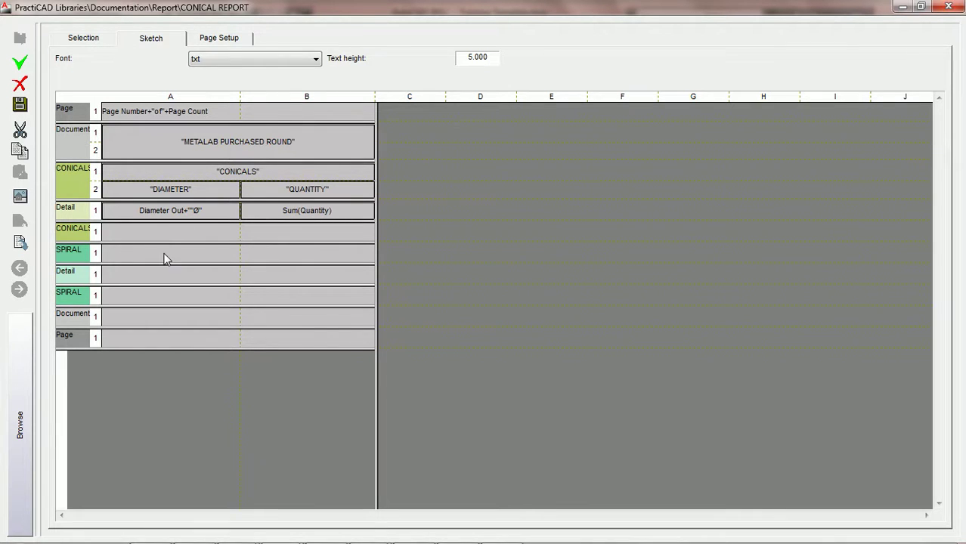
{"action": "left_click_drag", "start_coordinate": [163, 242], "coordinate": [164, 227]}
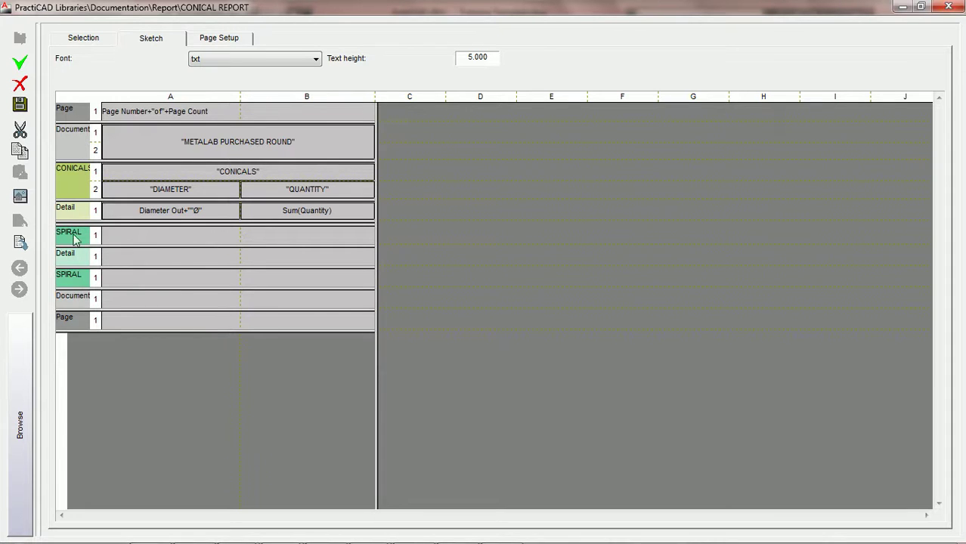
{"action": "left_click_drag", "start_coordinate": [155, 243], "coordinate": [155, 257]}
{"action": "left_click", "coordinate": [212, 234]}
{"action": "left_click_drag", "start_coordinate": [239, 236], "coordinate": [346, 242]}
- Title the merged first row of the SPIRAL header with the text SPIRAL, centred and bordered on all four sides
{"action": "double_click", "coordinate": [212, 240]}
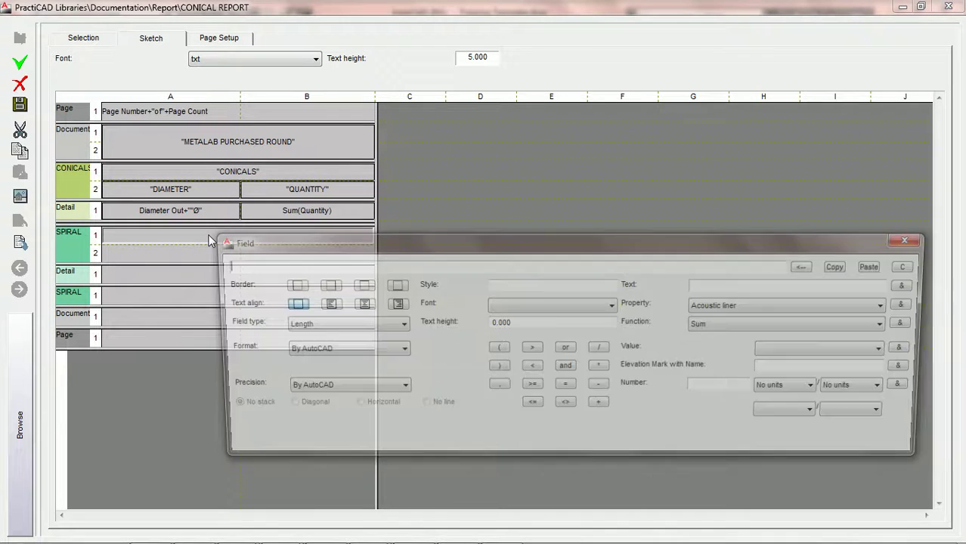
{"action": "left_click", "coordinate": [722, 287]}
{"action": "type", "text": "SPIRAL"}
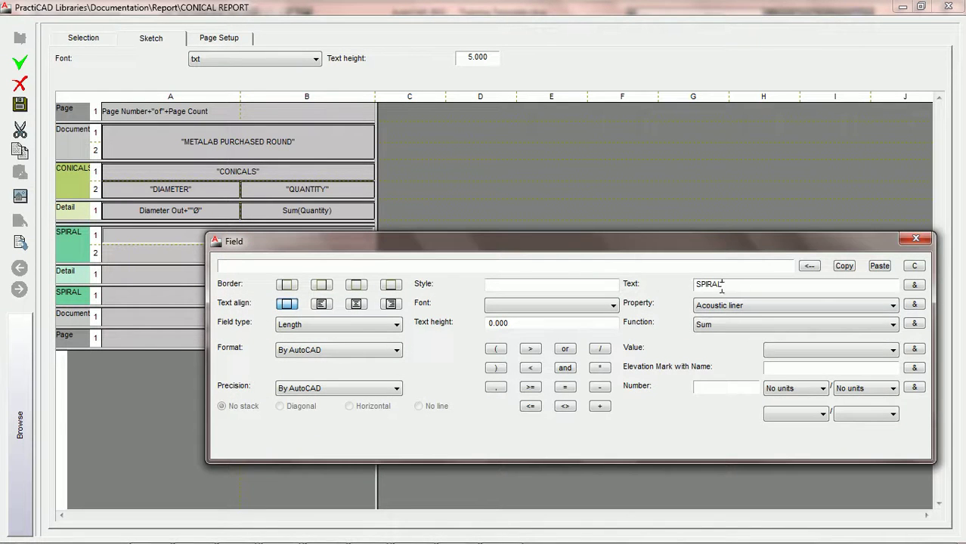
{"action": "left_click", "coordinate": [914, 285]}
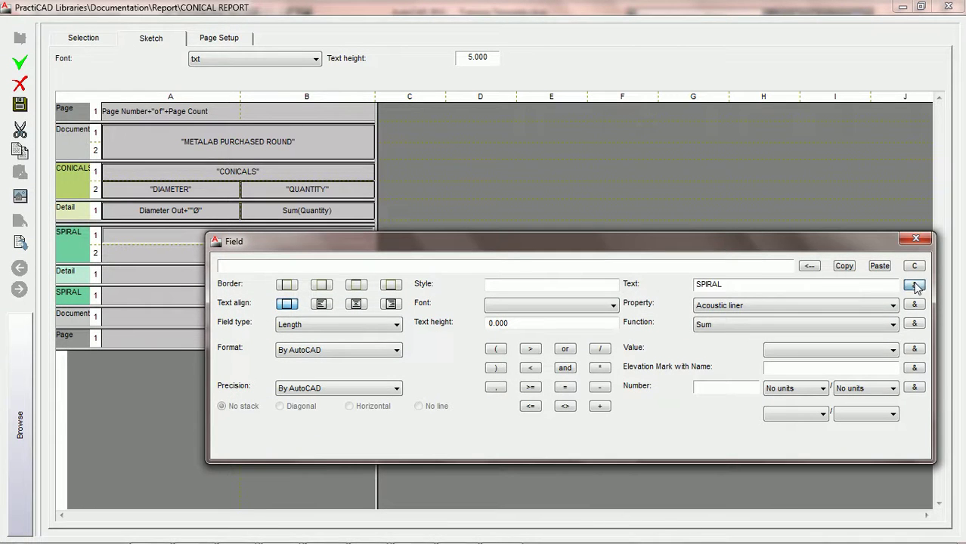
{"action": "left_click", "coordinate": [281, 291]}
{"action": "left_click", "coordinate": [325, 288]}
{"action": "left_click", "coordinate": [355, 284]}
{"action": "left_click", "coordinate": [389, 284]}
{"action": "left_click", "coordinate": [356, 303]}
{"action": "left_click_drag", "start_coordinate": [414, 244], "coordinate": [262, 328]}
- Label column A of the SPIRAL header's second row DIAMETER, with borders on all four sides and centred text
{"action": "left_click", "coordinate": [193, 251]}
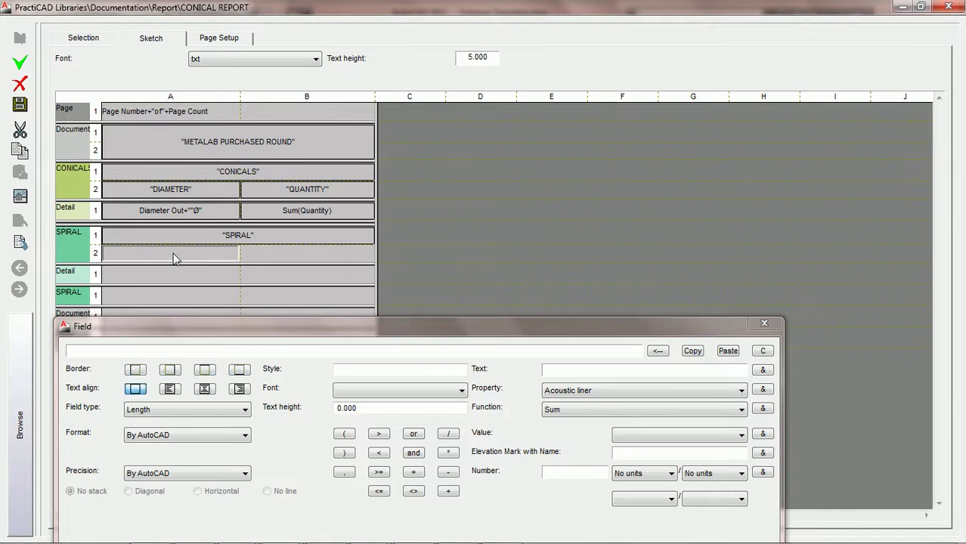
{"action": "left_click", "coordinate": [603, 370]}
{"action": "type", "text": "DIAMETER"}
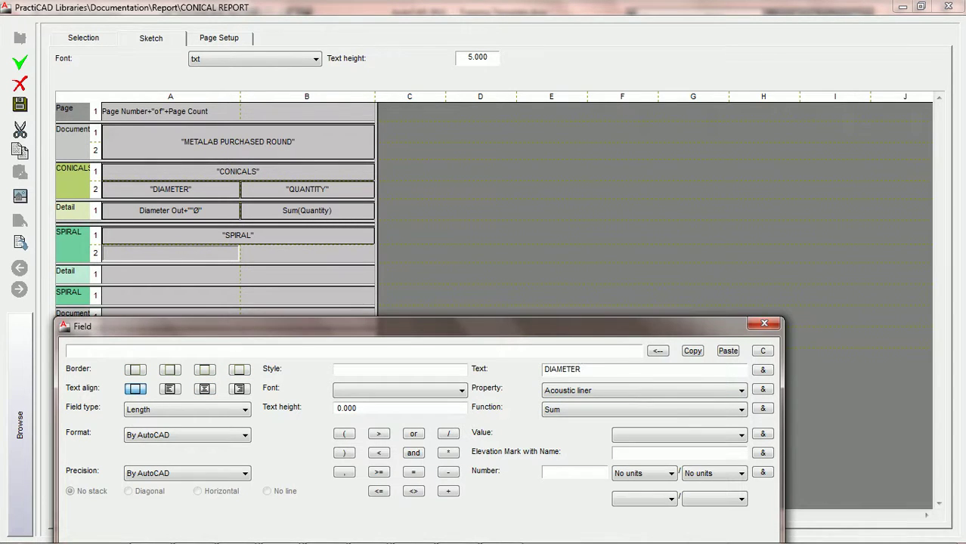
{"action": "left_click", "coordinate": [762, 370]}
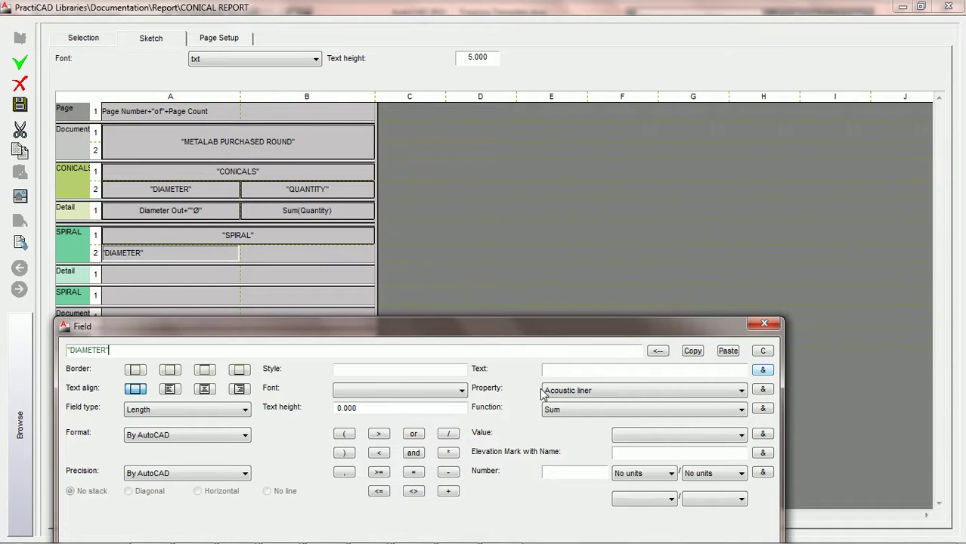
{"action": "left_click", "coordinate": [135, 369]}
{"action": "left_click", "coordinate": [170, 369]}
{"action": "left_click", "coordinate": [204, 370]}
{"action": "left_click", "coordinate": [238, 370]}
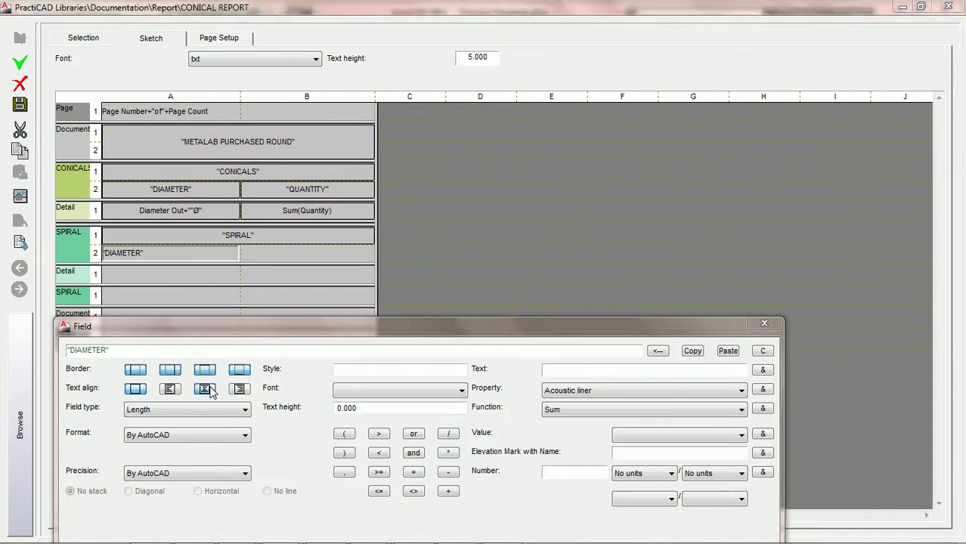
{"action": "left_click", "coordinate": [204, 389]}
- Label column B of the SPIRAL header's second row SUM LENGTH, centred and fully bordered, and close the field editor
{"action": "left_click", "coordinate": [316, 254]}
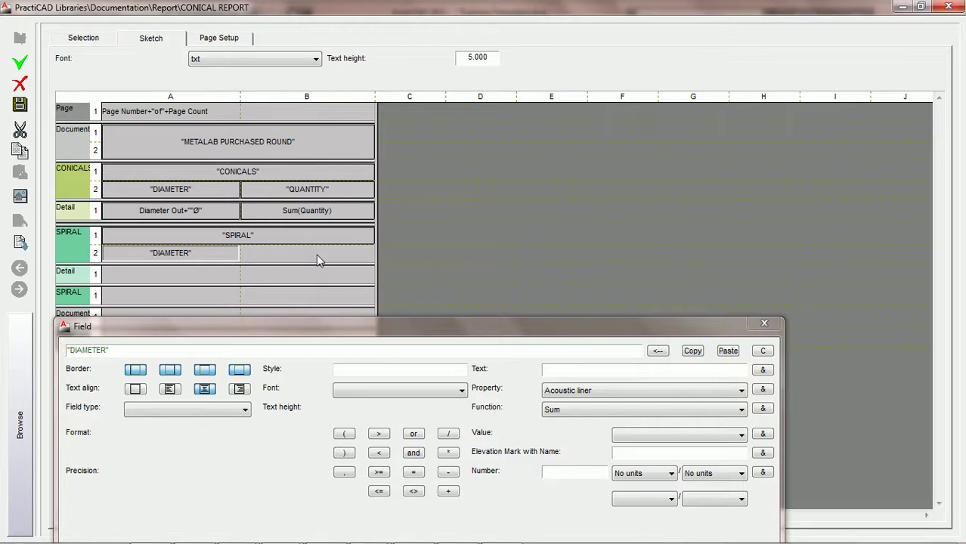
{"action": "left_click", "coordinate": [665, 369]}
{"action": "type", "text": "SUM LENGTH"}
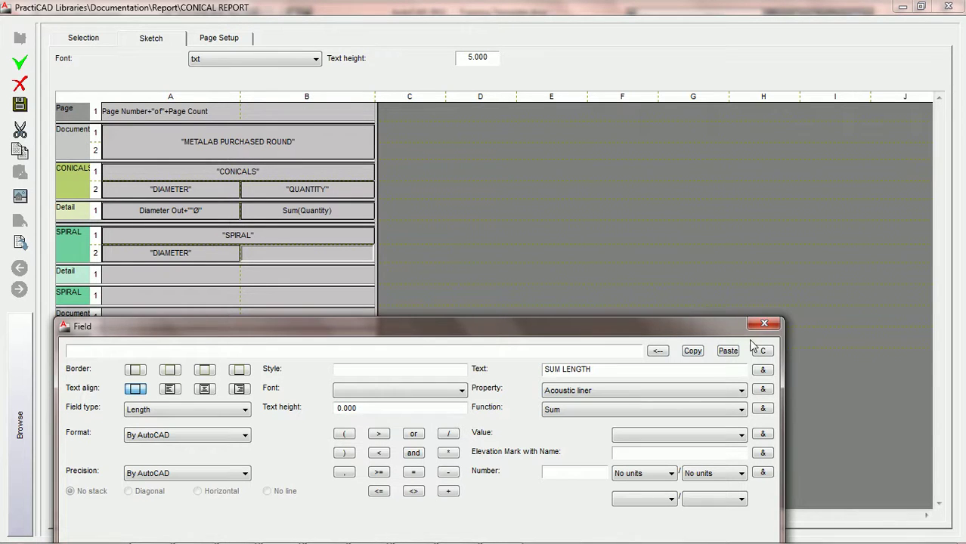
{"action": "left_click", "coordinate": [762, 369]}
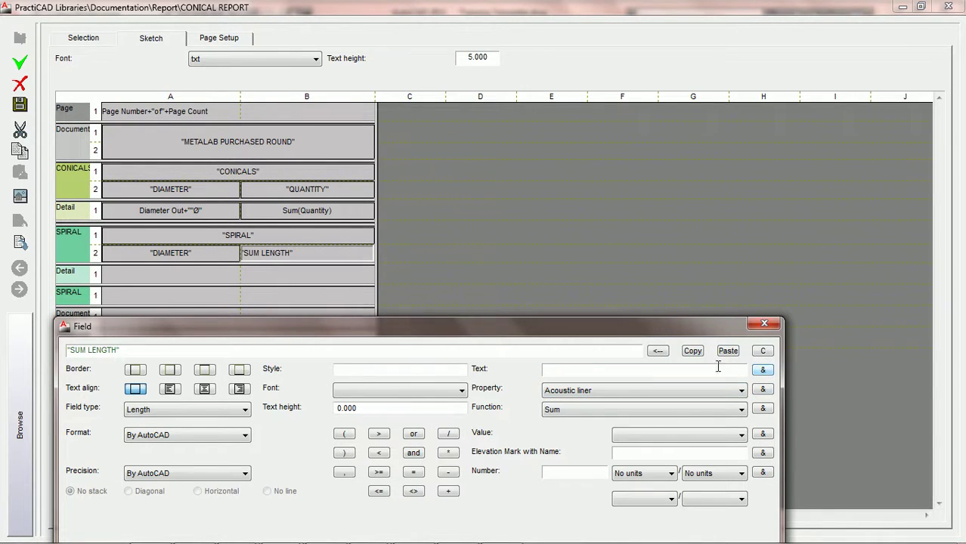
{"action": "left_click", "coordinate": [205, 390]}
{"action": "left_click", "coordinate": [136, 369]}
{"action": "left_click", "coordinate": [170, 369]}
{"action": "left_click", "coordinate": [205, 369]}
{"action": "left_click", "coordinate": [238, 370]}
{"action": "left_click_drag", "start_coordinate": [394, 332], "coordinate": [452, 294]}
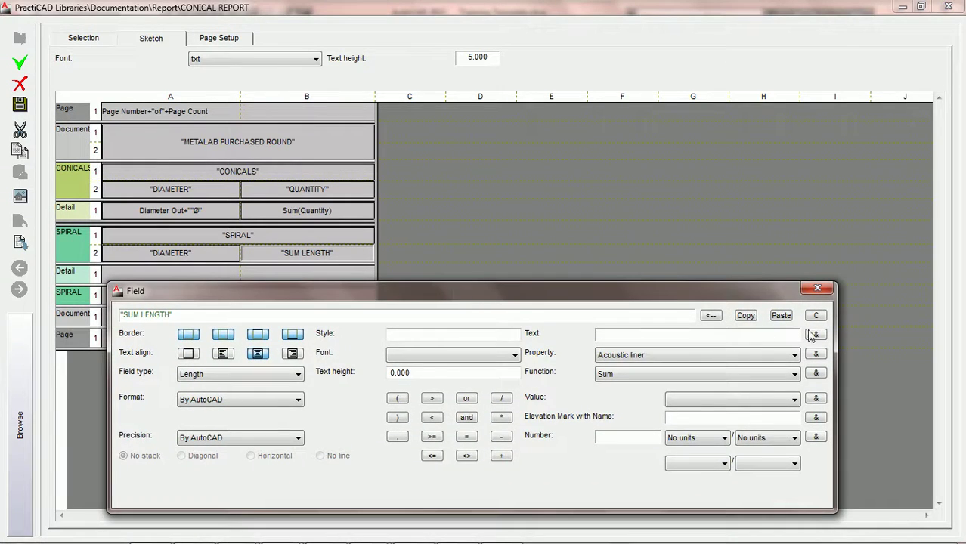
{"action": "left_click", "coordinate": [817, 286]}
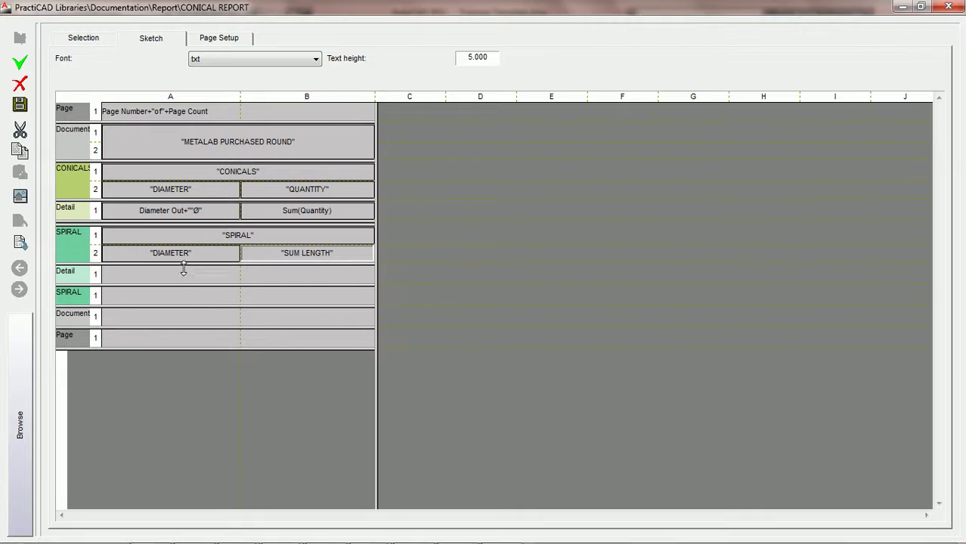
- Add a grouping parameter to the SPIRAL selection set and group its records by Diameter In
{"action": "left_click", "coordinate": [85, 41]}
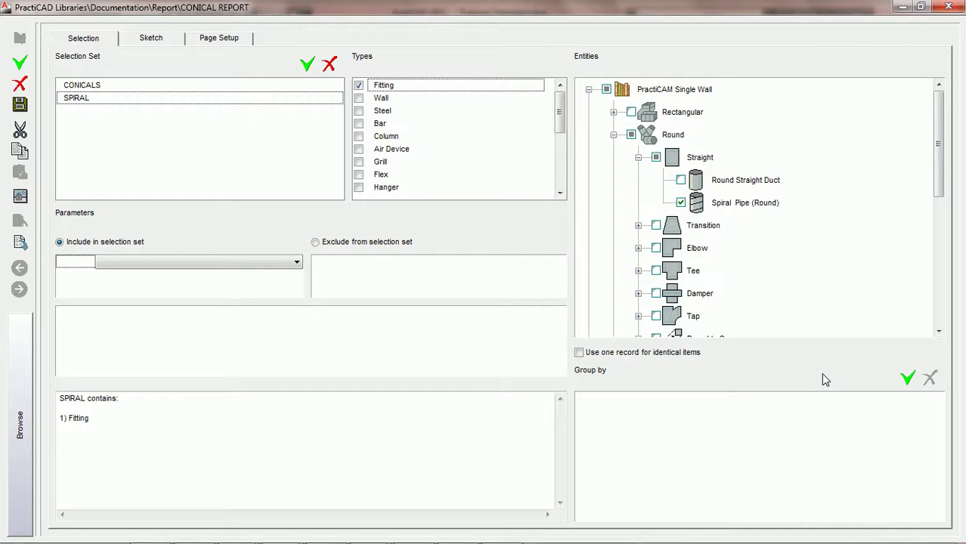
{"action": "left_click", "coordinate": [907, 379]}
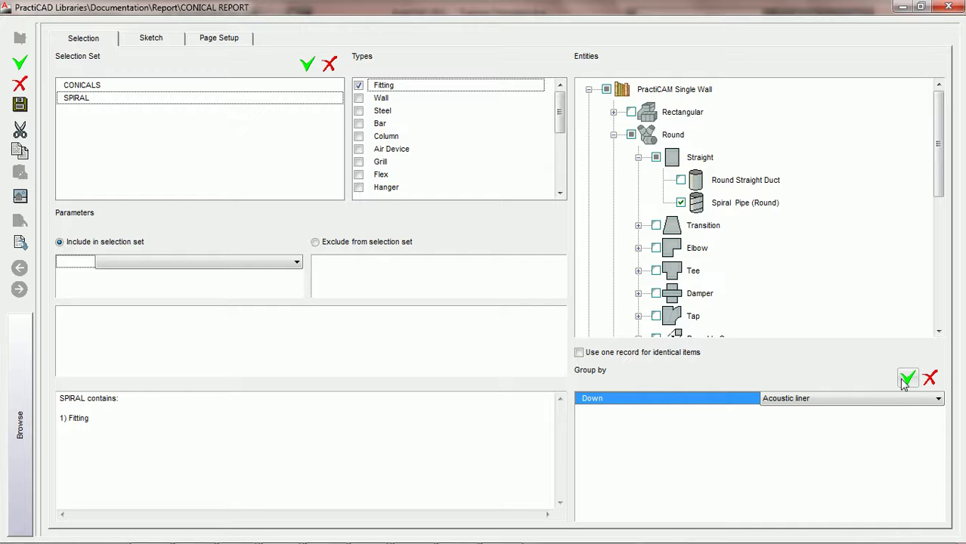
{"action": "left_click", "coordinate": [890, 405]}
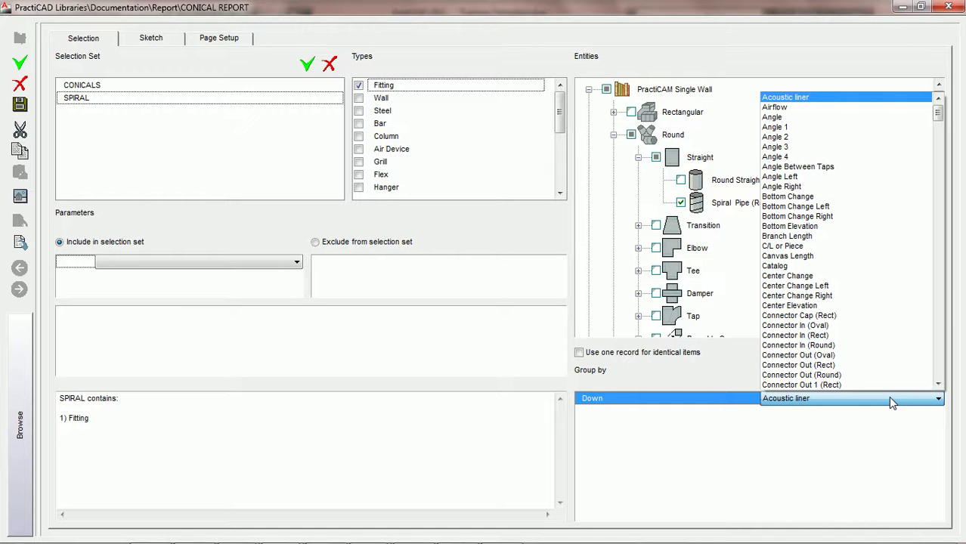
{"action": "key", "text": "d"}
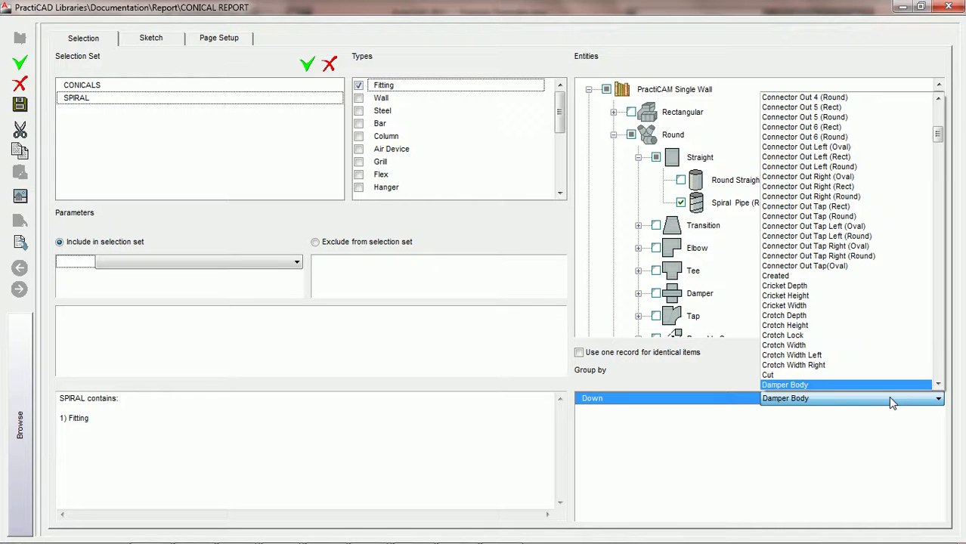
{"action": "left_click", "coordinate": [937, 385]}
{"action": "left_click_drag", "start_coordinate": [937, 385], "coordinate": [937, 386]}
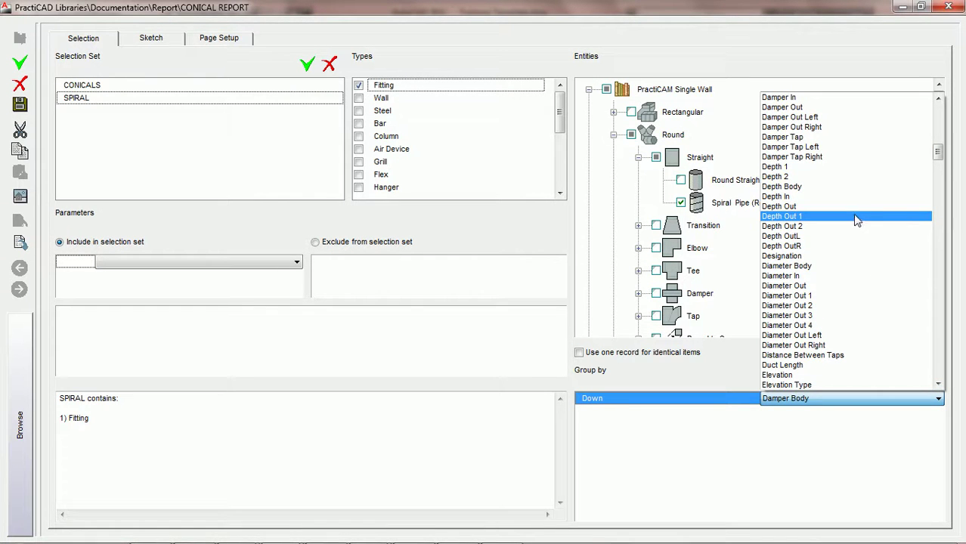
{"action": "left_click", "coordinate": [828, 277]}
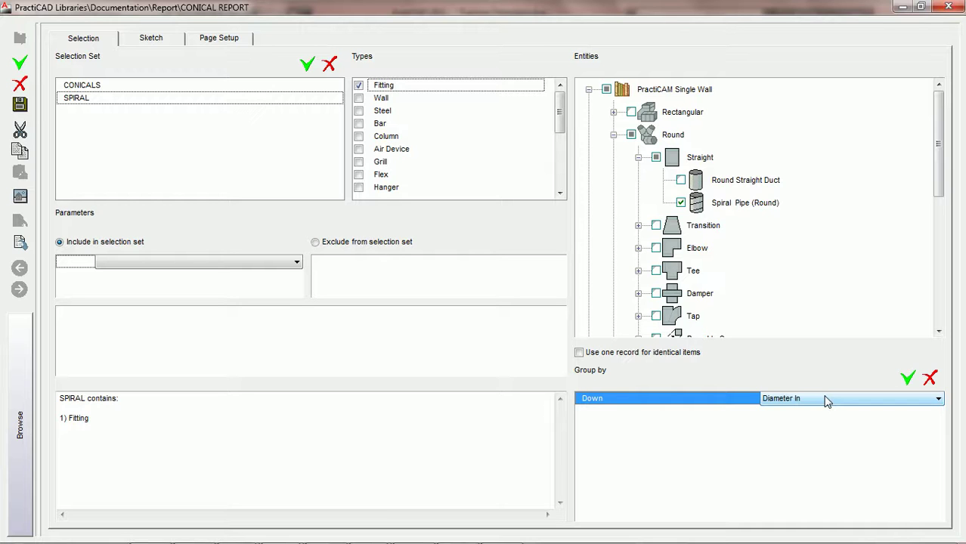
- Set the sort direction of the SPIRAL set's Diameter In grouping to Up
{"action": "left_click", "coordinate": [654, 400]}
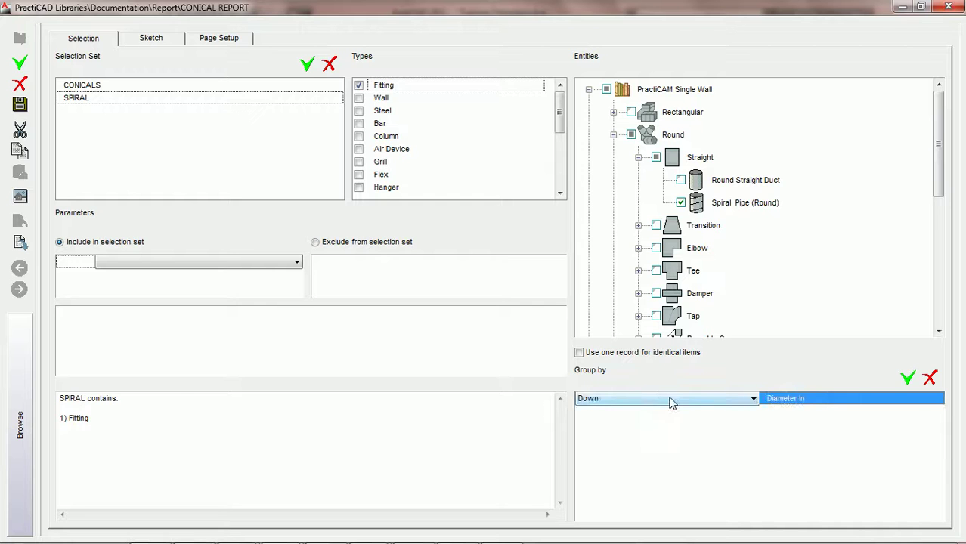
{"action": "left_click", "coordinate": [740, 402]}
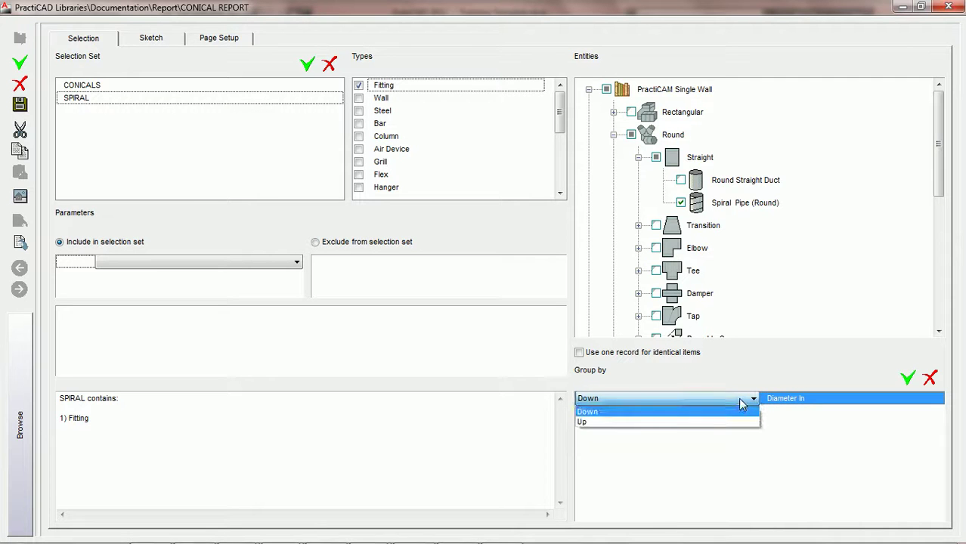
{"action": "left_click", "coordinate": [645, 412]}
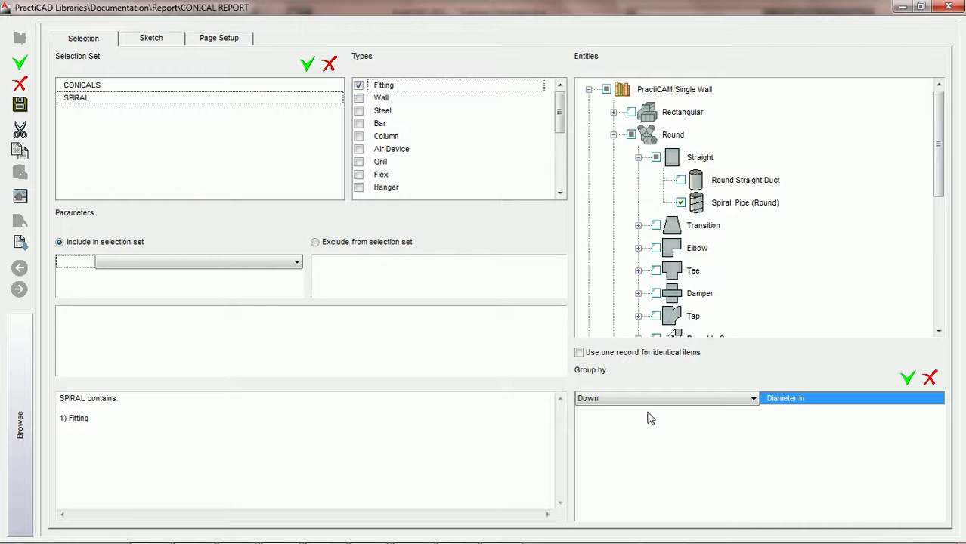
{"action": "left_click", "coordinate": [643, 401]}
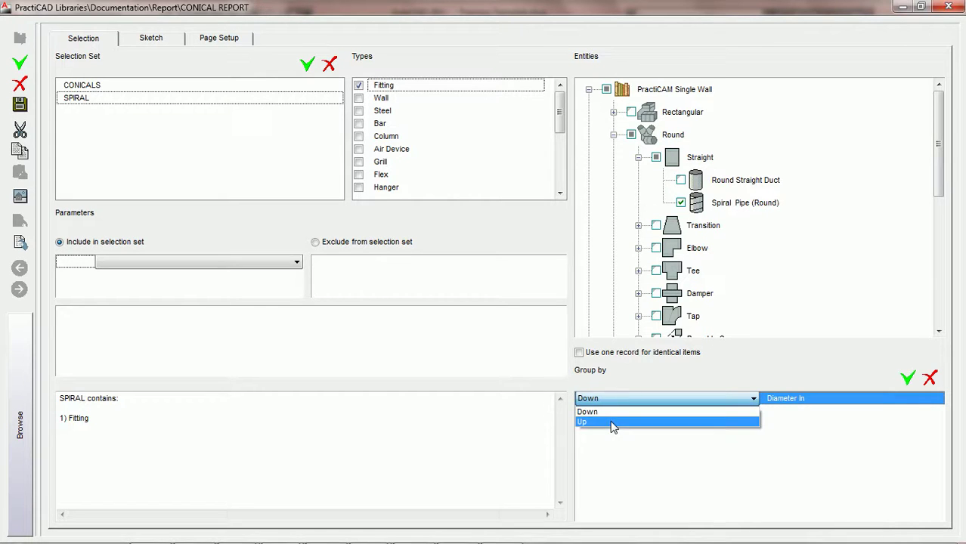
{"action": "left_click", "coordinate": [613, 422]}
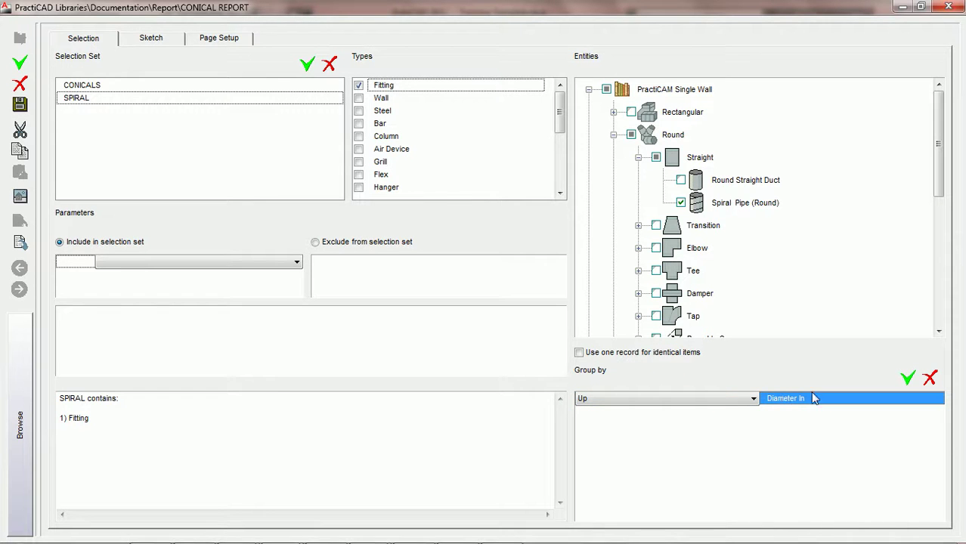
{"action": "left_click", "coordinate": [907, 378]}
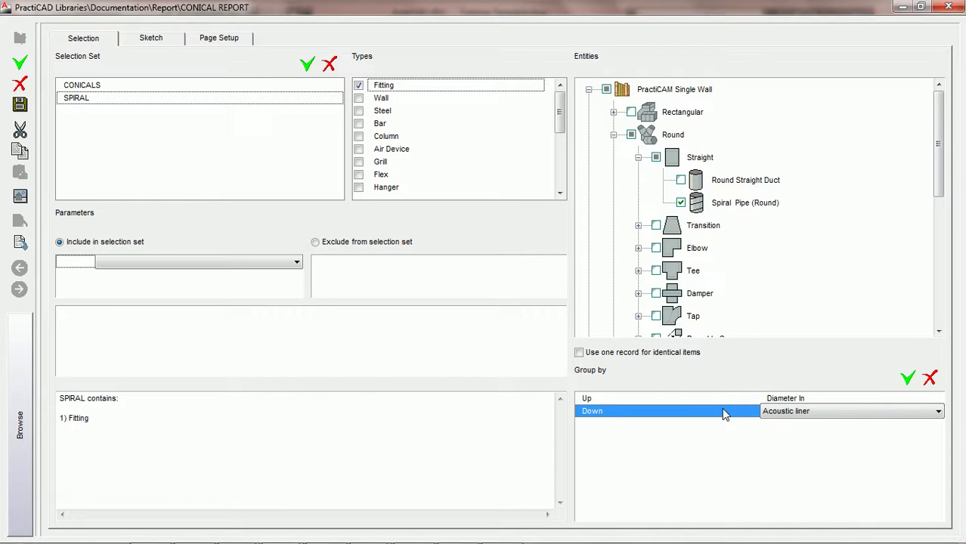
{"action": "left_click", "coordinate": [930, 381]}
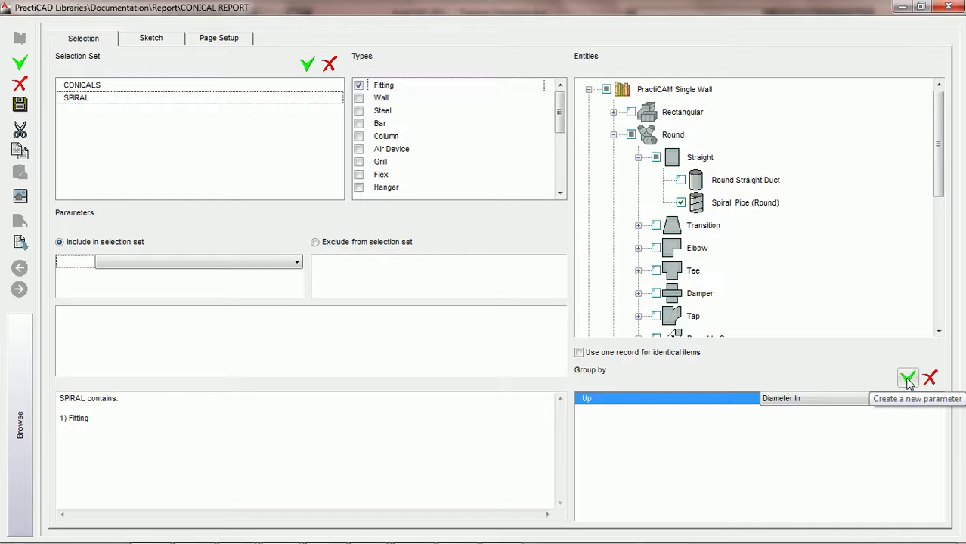
{"action": "left_click", "coordinate": [908, 381]}
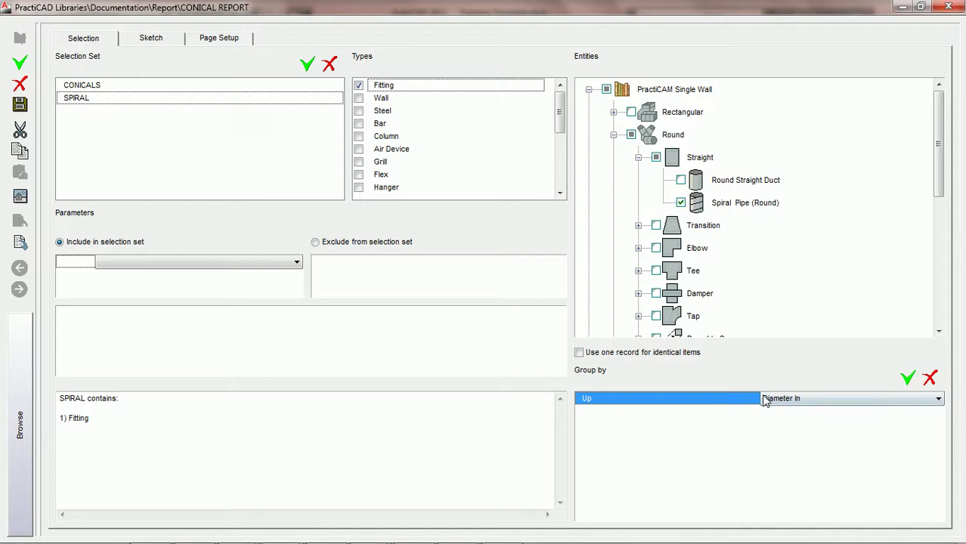
- Collapse the Detail row of the SPIRAL section in the sketch layout
{"action": "left_click", "coordinate": [144, 39]}
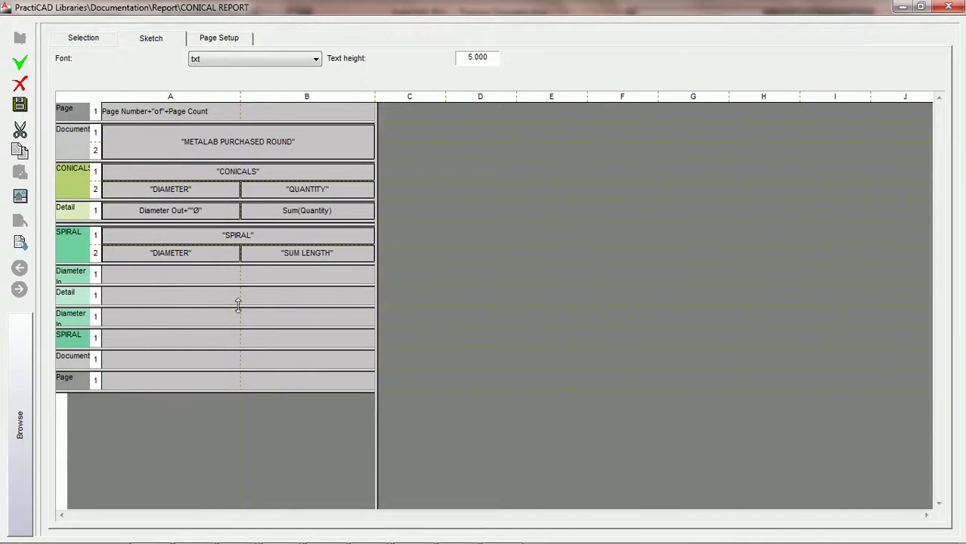
{"action": "left_click", "coordinate": [167, 297]}
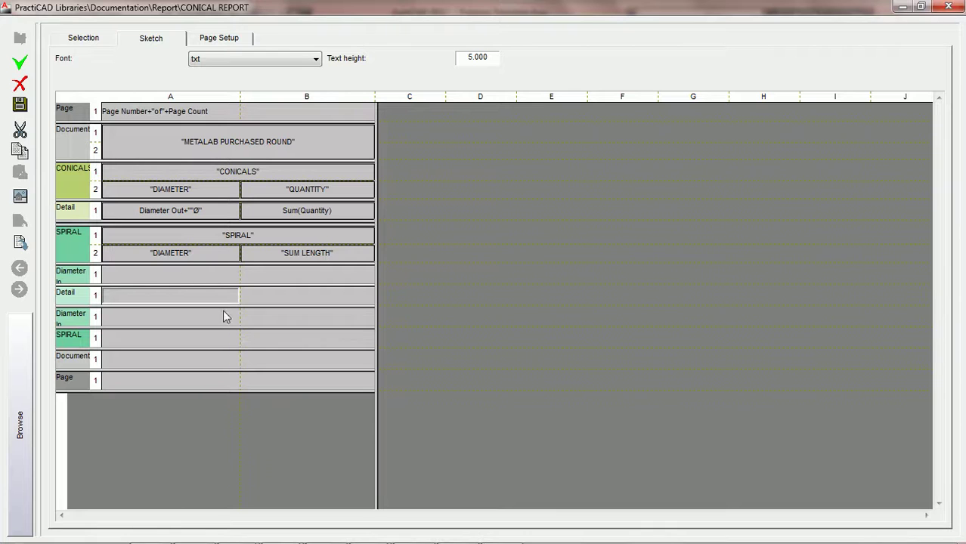
{"action": "mouse_move", "coordinate": [225, 306]}
{"action": "left_mouse_down"}
{"action": "mouse_move", "coordinate": [223, 293]}
{"action": "mouse_move", "coordinate": [215, 299]}
{"action": "left_mouse_up"}
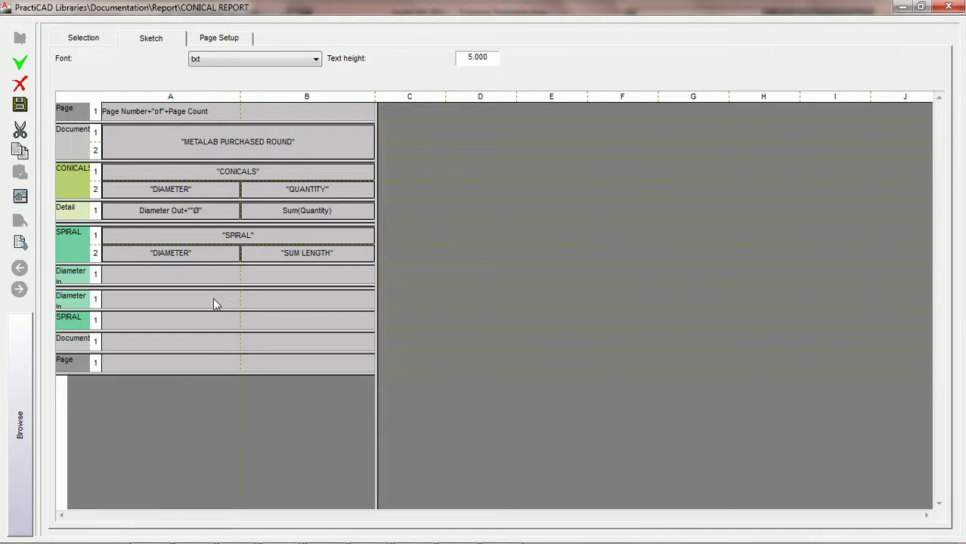
- Copy the diameter field expression from the CONICALS Detail row into column A of SPIRAL's upper Diameter In row
{"action": "left_click", "coordinate": [158, 276]}
{"action": "left_click", "coordinate": [285, 277]}
{"action": "left_click", "coordinate": [176, 275]}
{"action": "double_click", "coordinate": [206, 210]}
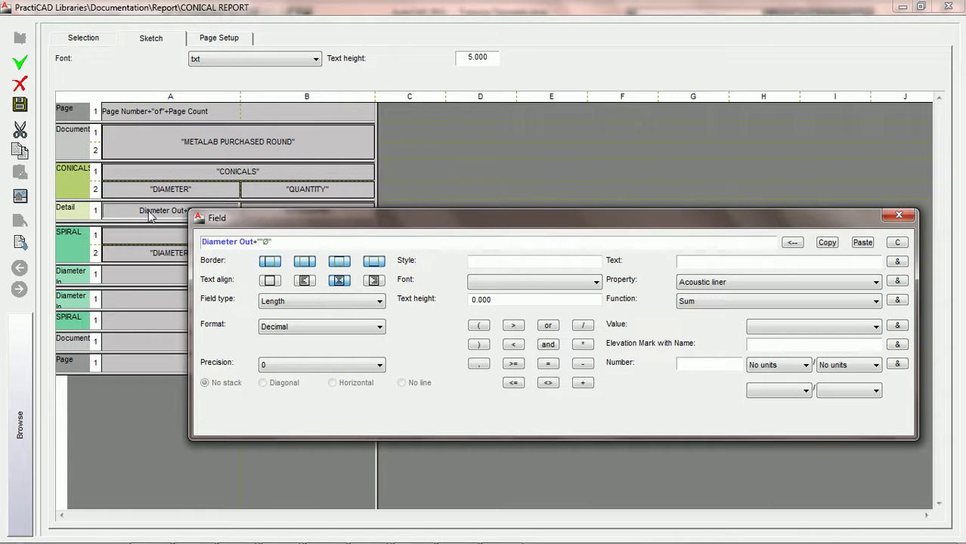
{"action": "left_click", "coordinate": [828, 243]}
{"action": "left_click_drag", "start_coordinate": [773, 215], "coordinate": [613, 357]}
{"action": "left_click", "coordinate": [155, 277]}
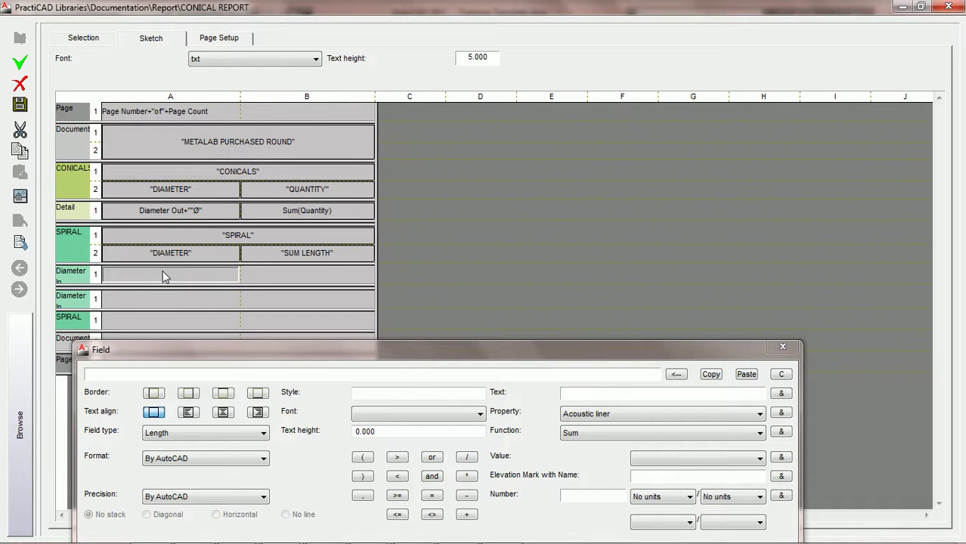
{"action": "left_click", "coordinate": [746, 374]}
- Replace the Diameter Out property in the copied SPIRAL field with Diameter In, keeping the Ø suffix
{"action": "left_click_drag", "start_coordinate": [86, 373], "coordinate": [138, 373]}
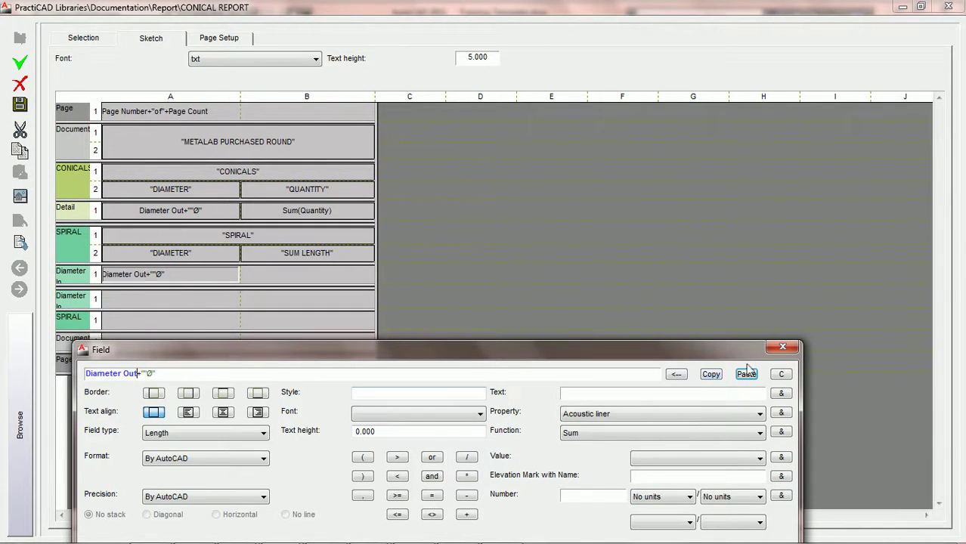
{"action": "left_click", "coordinate": [677, 376]}
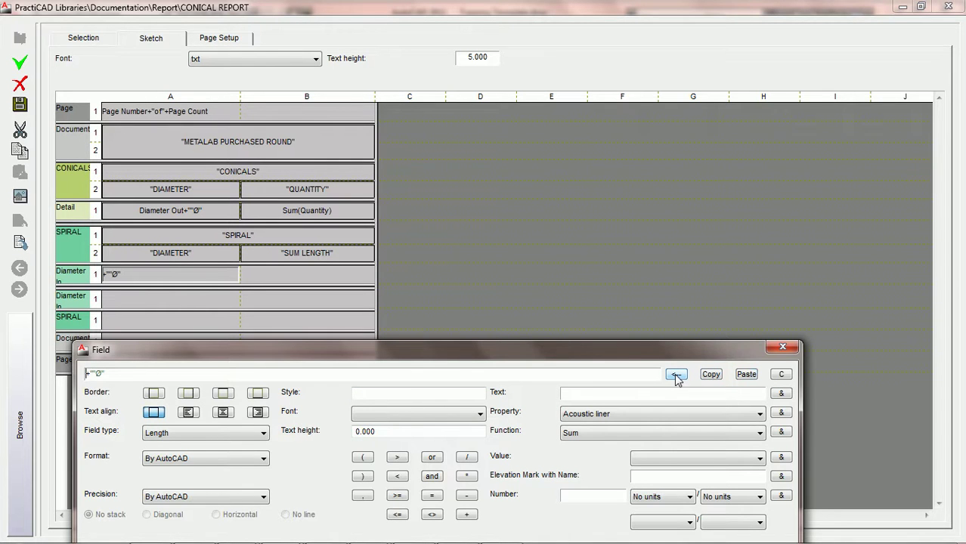
{"action": "left_click", "coordinate": [646, 414]}
{"action": "key", "text": "d"}
{"action": "left_click_drag", "start_coordinate": [761, 401], "coordinate": [761, 401]}
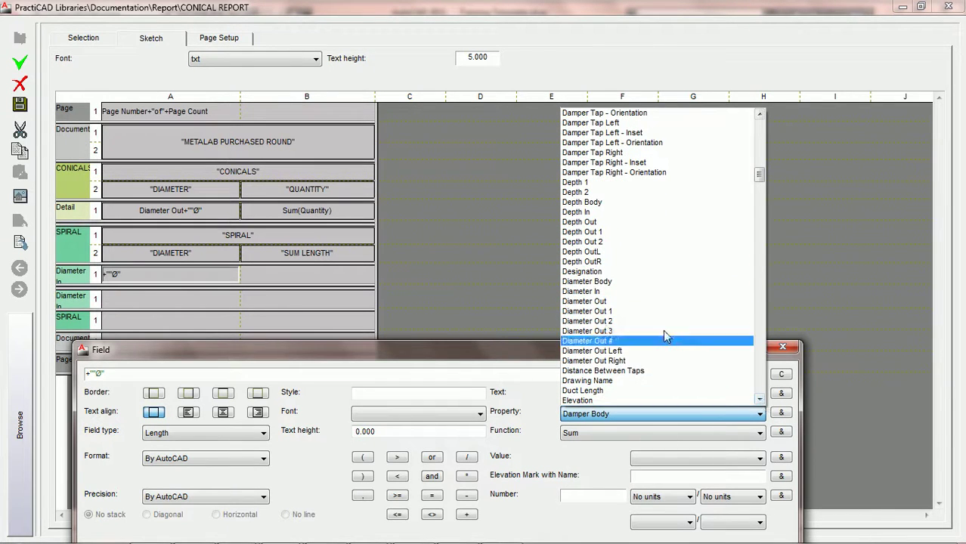
{"action": "left_click", "coordinate": [613, 291]}
{"action": "left_click", "coordinate": [782, 414]}
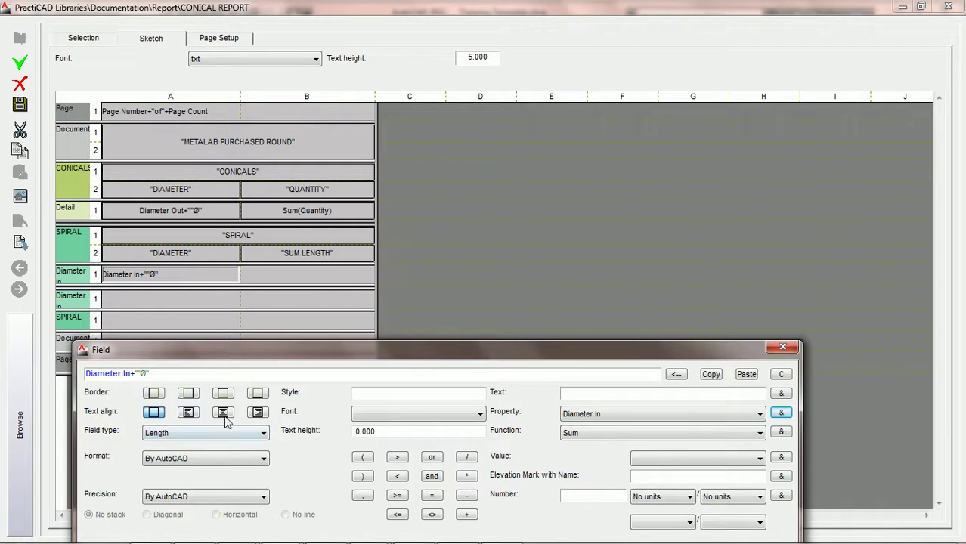
- Turn on all four borders and centre the text of the Diameter In field in SPIRAL's upper Diameter In row
{"action": "left_click", "coordinate": [159, 393]}
{"action": "left_click", "coordinate": [188, 393]}
{"action": "left_click", "coordinate": [223, 393]}
{"action": "left_click", "coordinate": [258, 393]}
{"action": "left_click", "coordinate": [222, 413]}
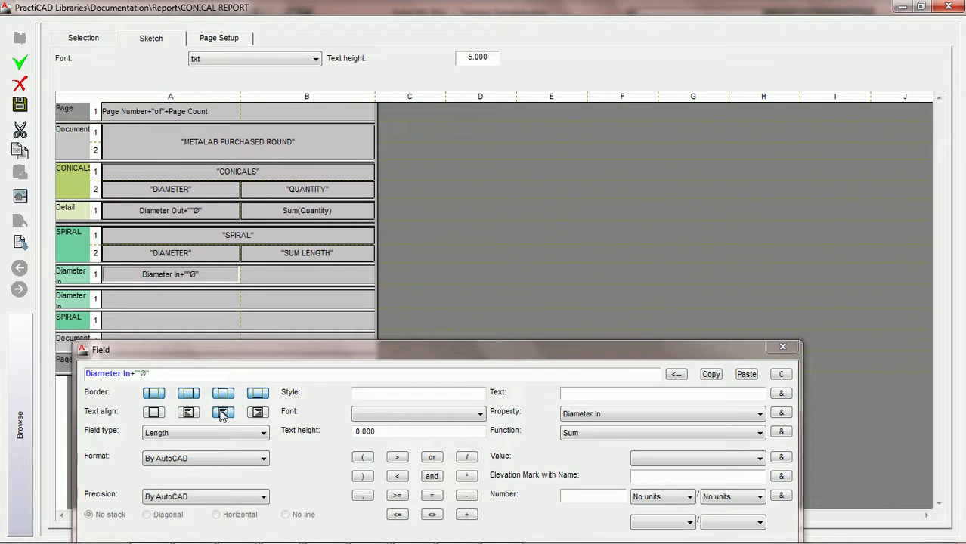
- Set the SPIRAL Diameter In field to Decimal format with a precision of 0
{"action": "left_click", "coordinate": [263, 458]}
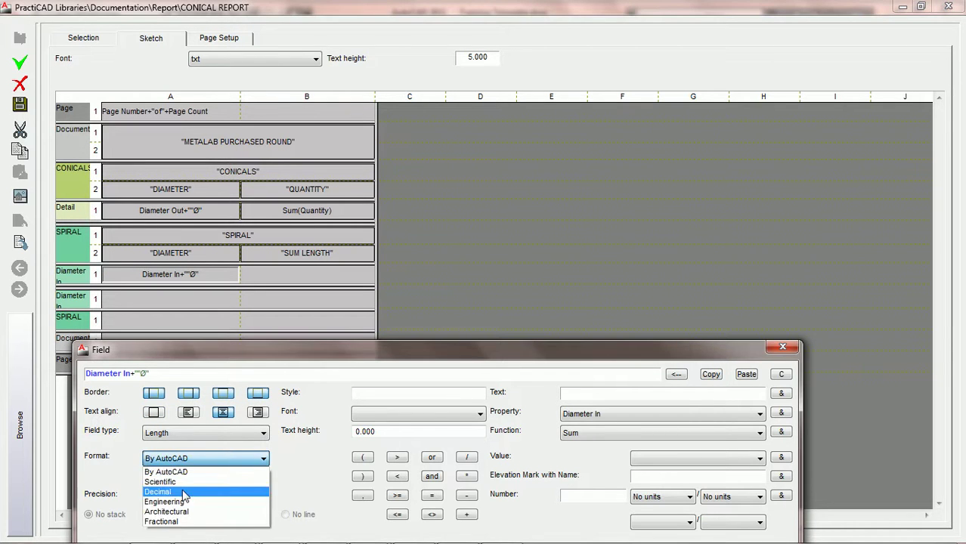
{"action": "left_click", "coordinate": [183, 492]}
{"action": "left_click", "coordinate": [186, 497]}
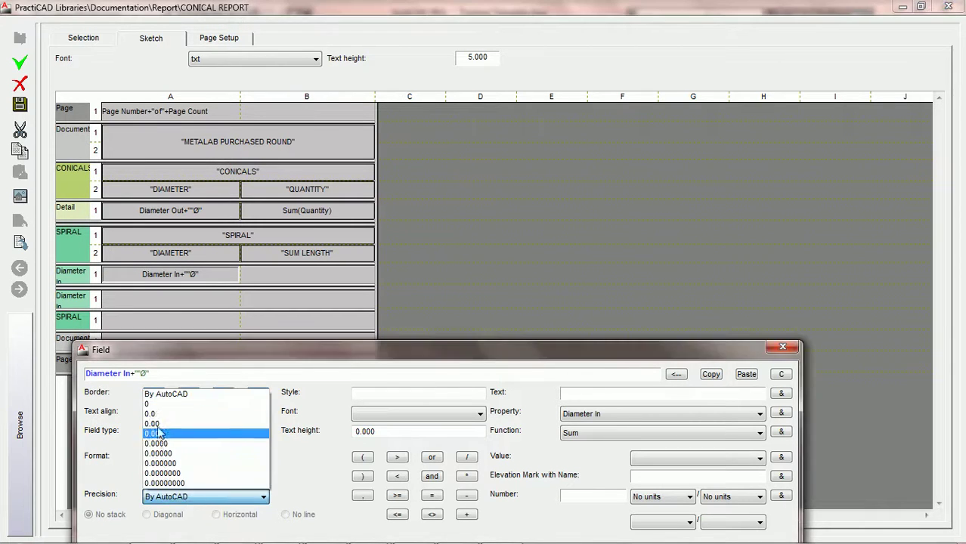
{"action": "left_click", "coordinate": [154, 404]}
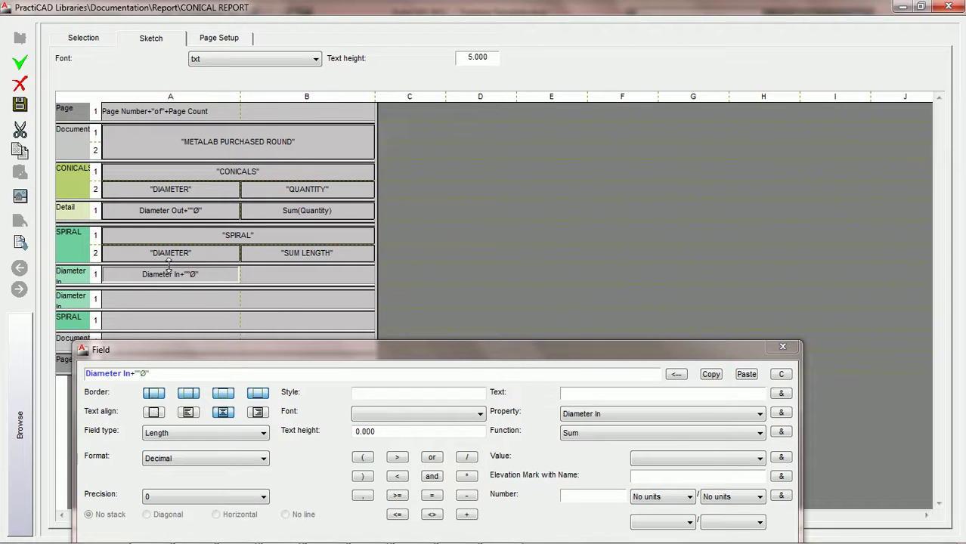
- Build the expression Sum(Length) in column B of SPIRAL's upper Diameter In row
{"action": "left_click", "coordinate": [315, 281]}
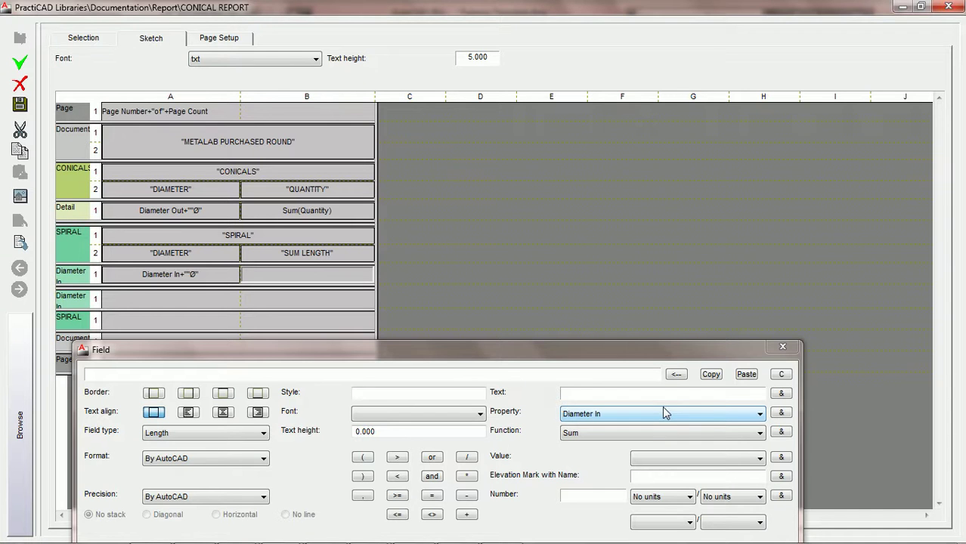
{"action": "left_click", "coordinate": [781, 432]}
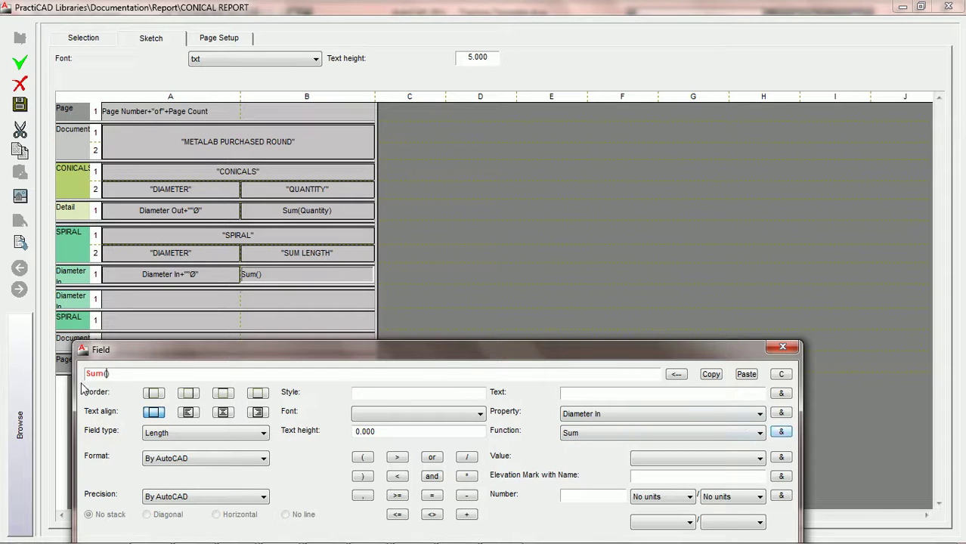
{"action": "left_click", "coordinate": [683, 415]}
{"action": "key", "text": "l"}
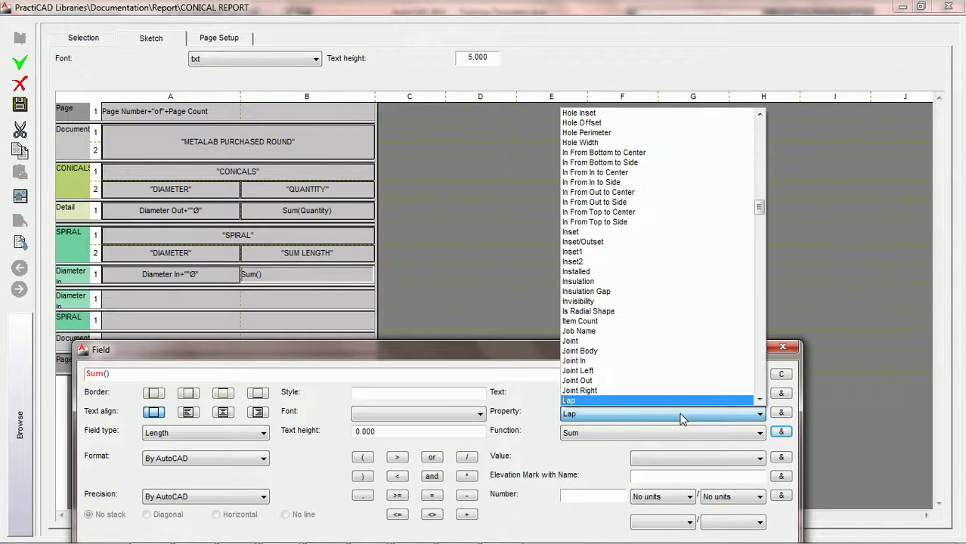
{"action": "scroll", "coordinate": [761, 403], "scroll_direction": "down", "scroll_amount": 5}
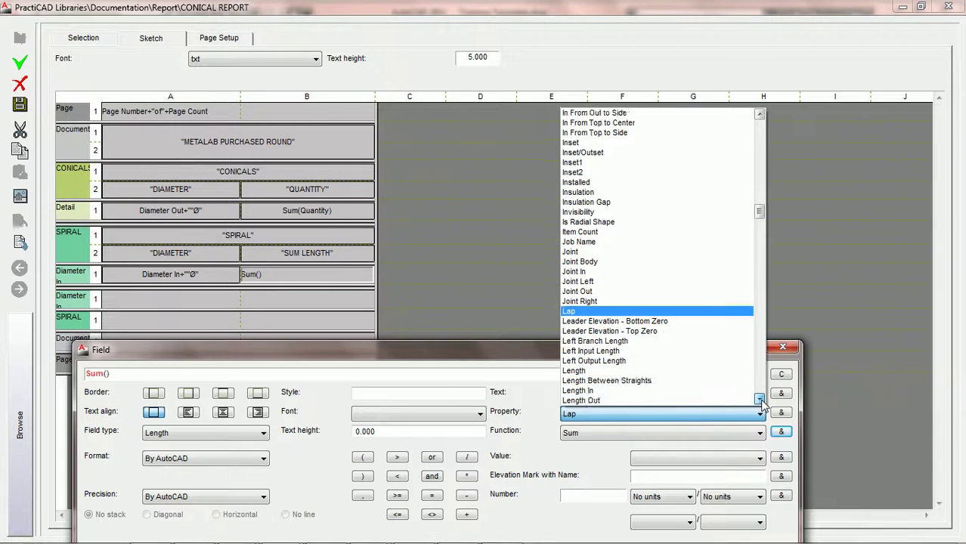
{"action": "left_click", "coordinate": [655, 302]}
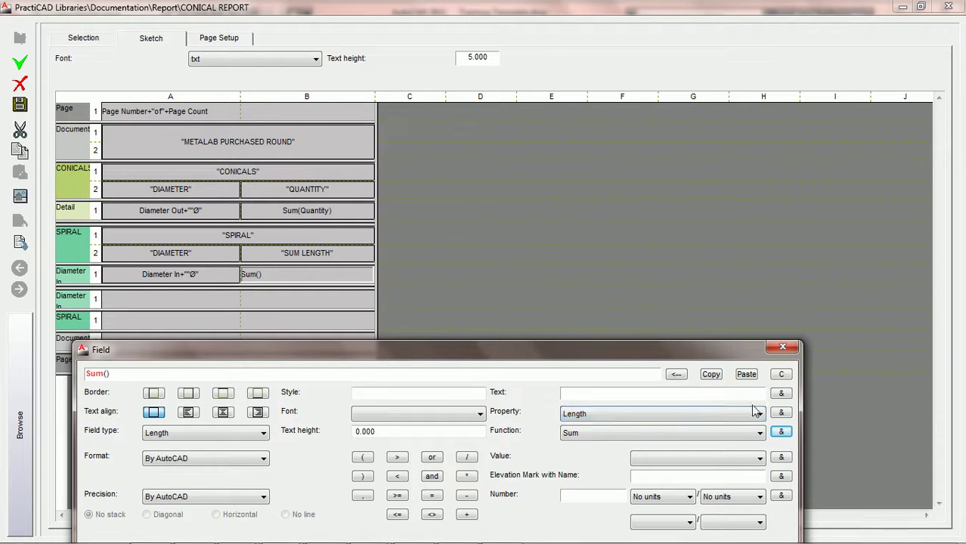
{"action": "left_click", "coordinate": [781, 412]}
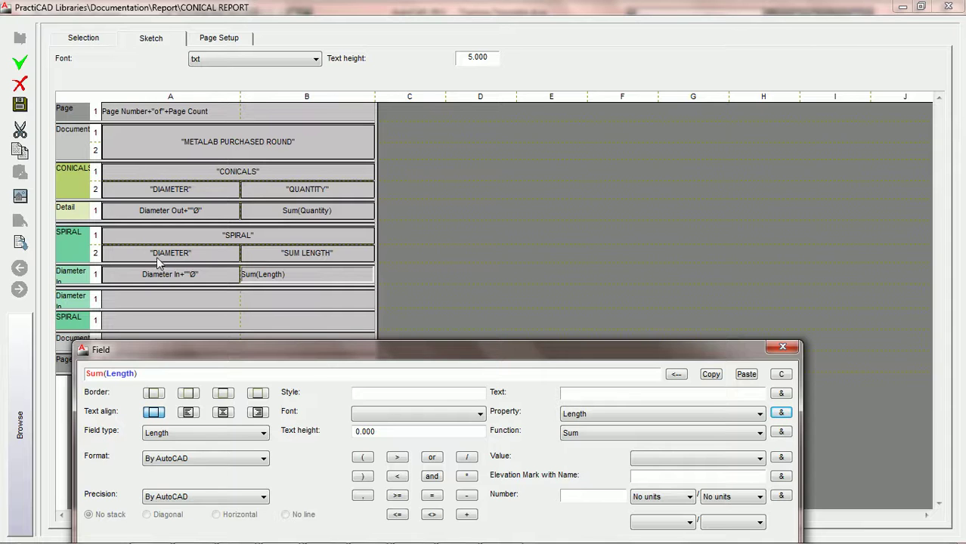
- Centre the Sum(Length) field's text and turn on all four of its borders
{"action": "left_click", "coordinate": [223, 412]}
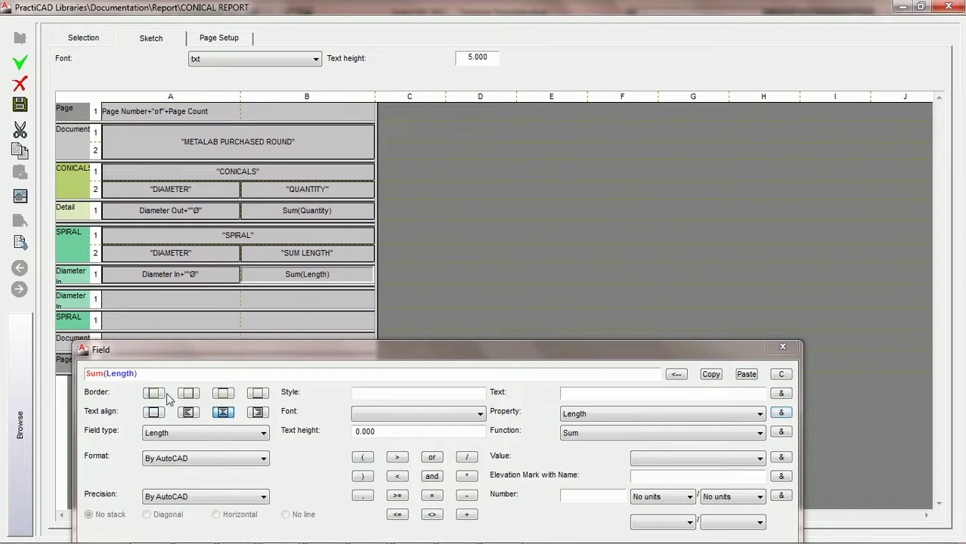
{"action": "left_click", "coordinate": [154, 393]}
{"action": "left_click", "coordinate": [188, 393]}
{"action": "left_click", "coordinate": [223, 393]}
{"action": "left_click", "coordinate": [258, 393]}
- Set the Sum(Length) field to Architectural format with 0'-0 1/2" precision, save the report and close the library
{"action": "left_click", "coordinate": [250, 459]}
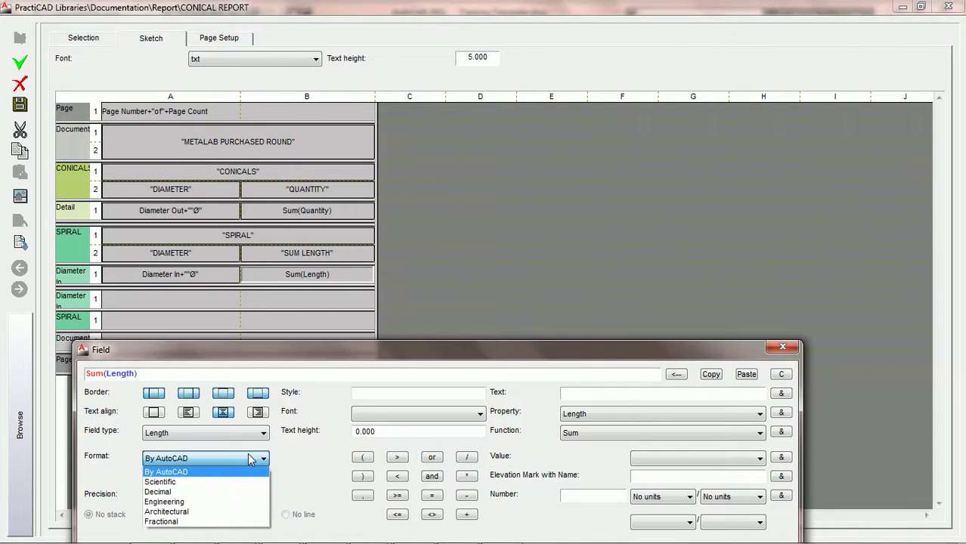
{"action": "left_click", "coordinate": [166, 511]}
{"action": "left_click", "coordinate": [217, 497]}
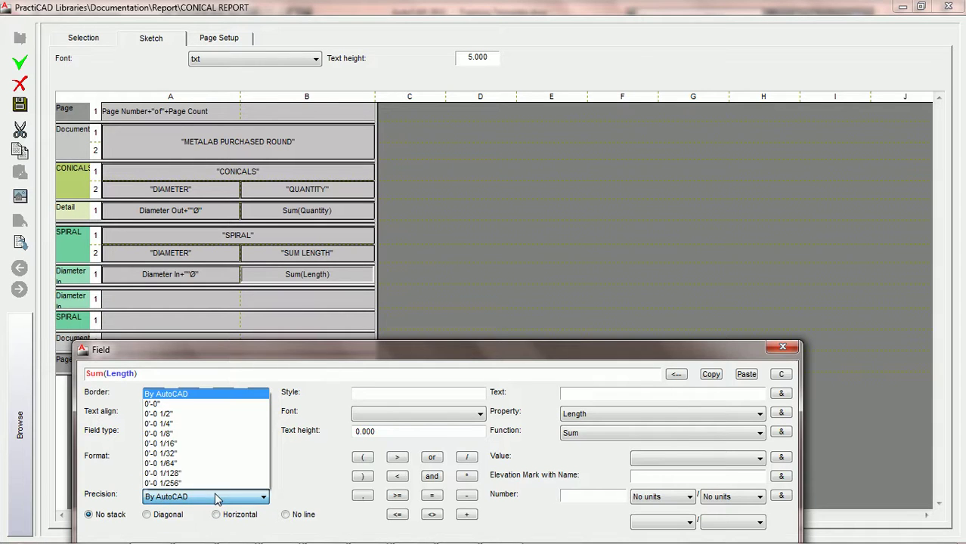
{"action": "left_click", "coordinate": [181, 417]}
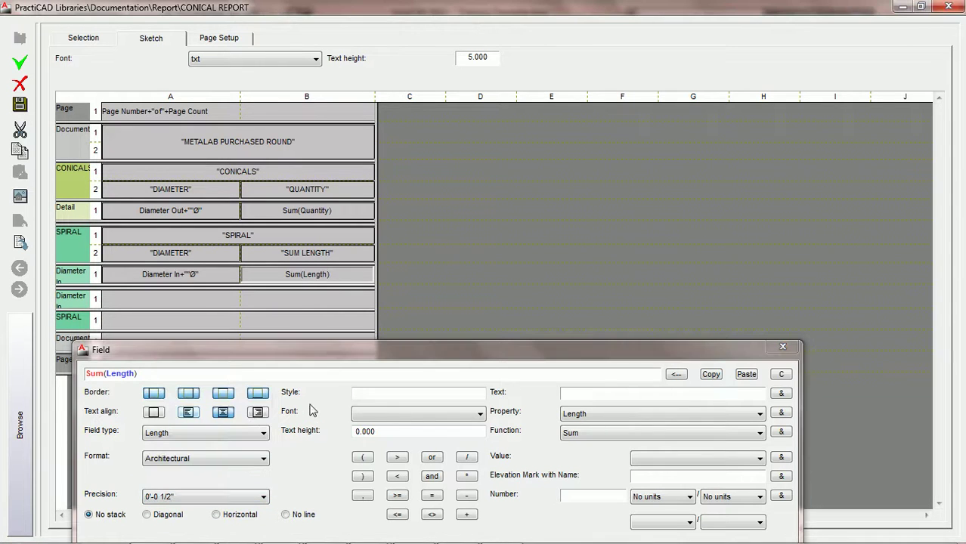
{"action": "left_click_drag", "start_coordinate": [305, 347], "coordinate": [323, 358]}
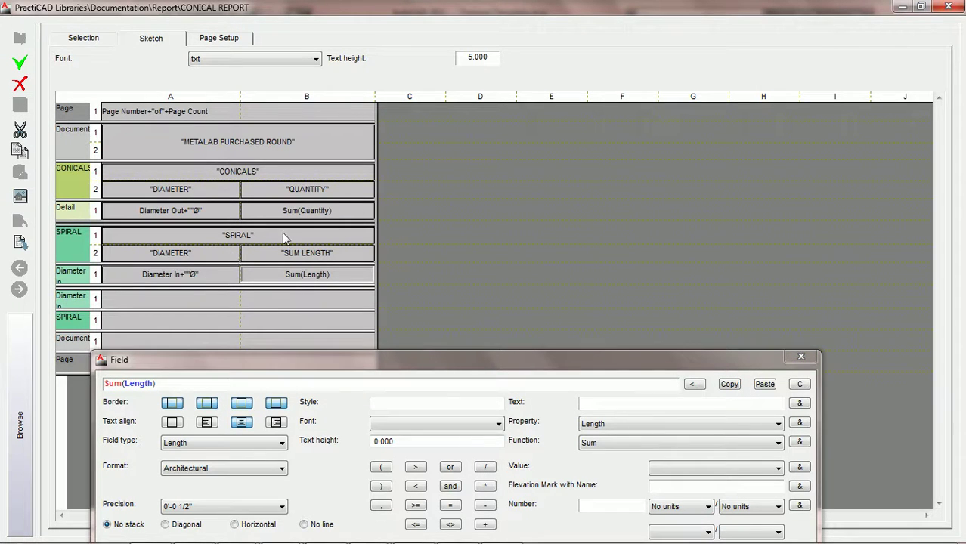
{"action": "left_click", "coordinate": [947, 7]}
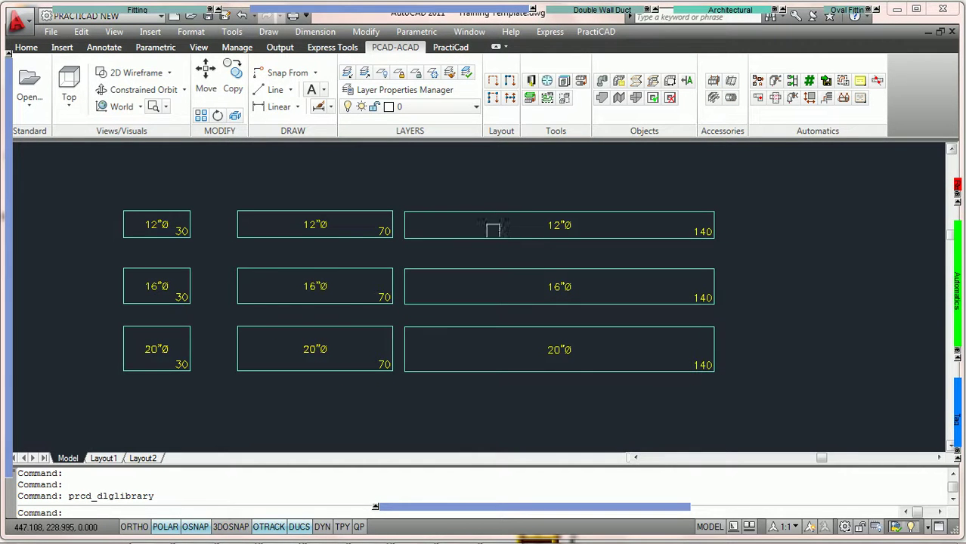
- Select all nine spiral pipes and place their report table, unrotated, in the empty space to their right
{"action": "scroll", "coordinate": [493, 227], "scroll_direction": "down", "scroll_amount": 2}
{"action": "left_click", "coordinate": [647, 355]}
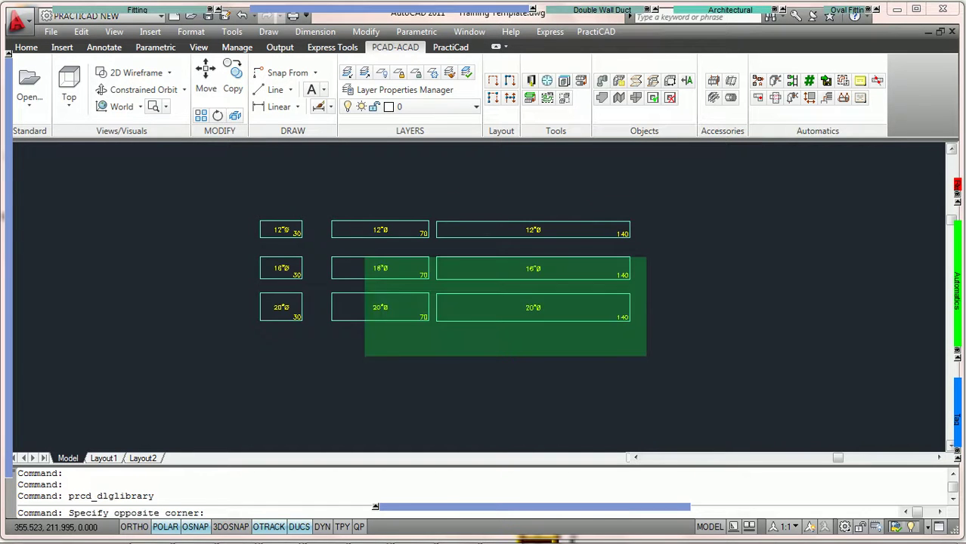
{"action": "left_click", "coordinate": [227, 179]}
{"action": "scroll", "coordinate": [227, 208], "scroll_direction": "down", "scroll_amount": 2}
{"action": "middle_click_drag", "start_coordinate": [191, 221], "coordinate": [509, 273]}
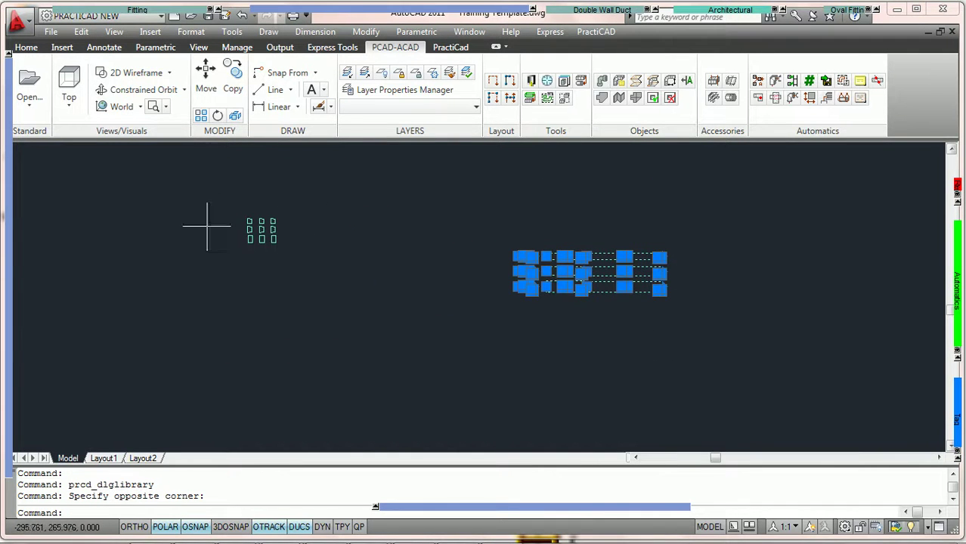
{"action": "scroll", "coordinate": [573, 293], "scroll_direction": "up", "scroll_amount": 4}
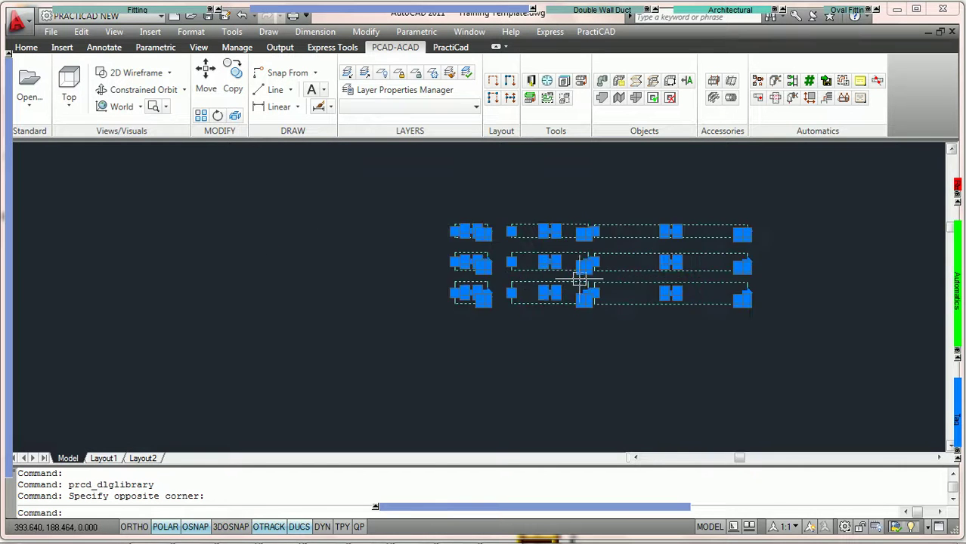
{"action": "middle_click_drag", "start_coordinate": [707, 261], "coordinate": [470, 261]}
{"action": "middle_click_drag", "start_coordinate": [688, 251], "coordinate": [631, 257]}
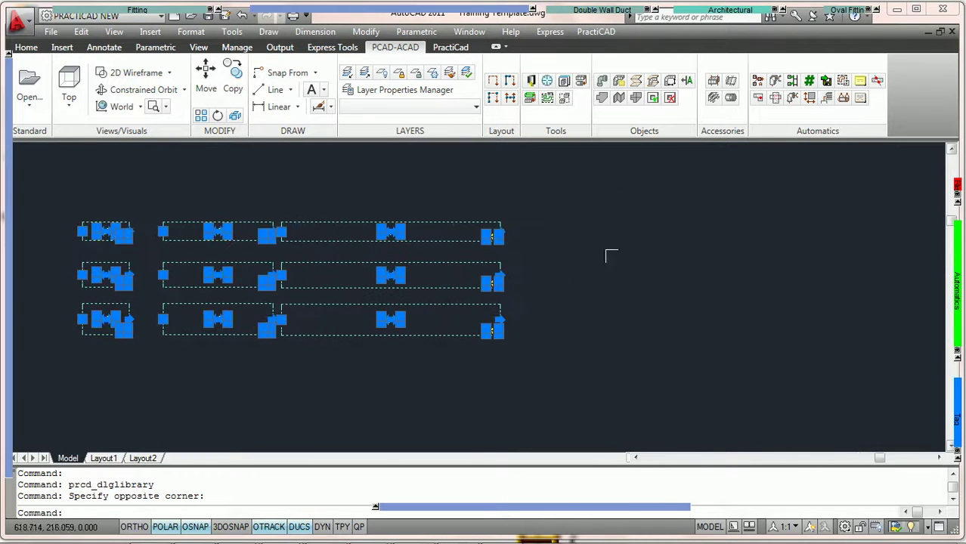
{"action": "mouse_move", "coordinate": [950, 185]}
{"action": "left_click", "coordinate": [743, 197]}
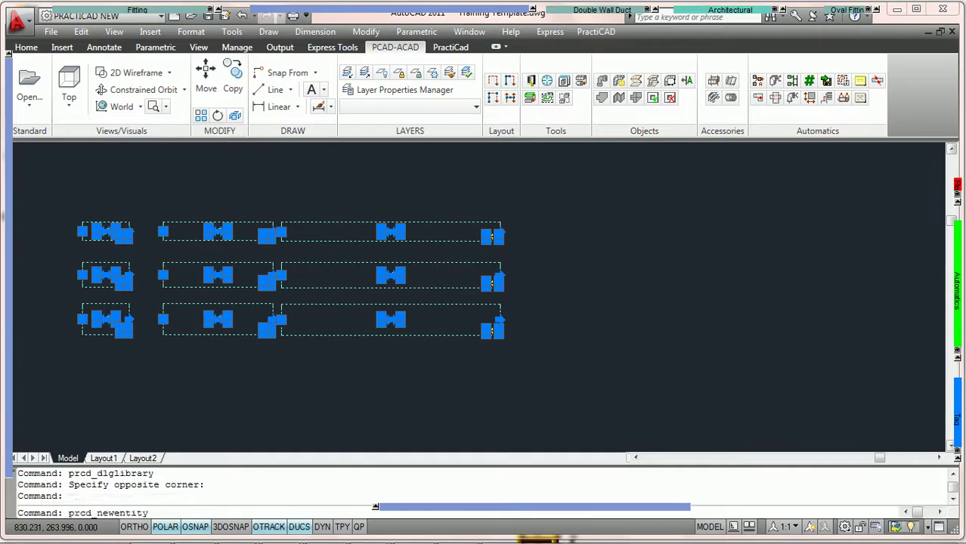
{"action": "middle_click_drag", "start_coordinate": [612, 223], "coordinate": [439, 201]}
{"action": "left_click", "coordinate": [383, 188]}
{"action": "left_click", "coordinate": [411, 187]}
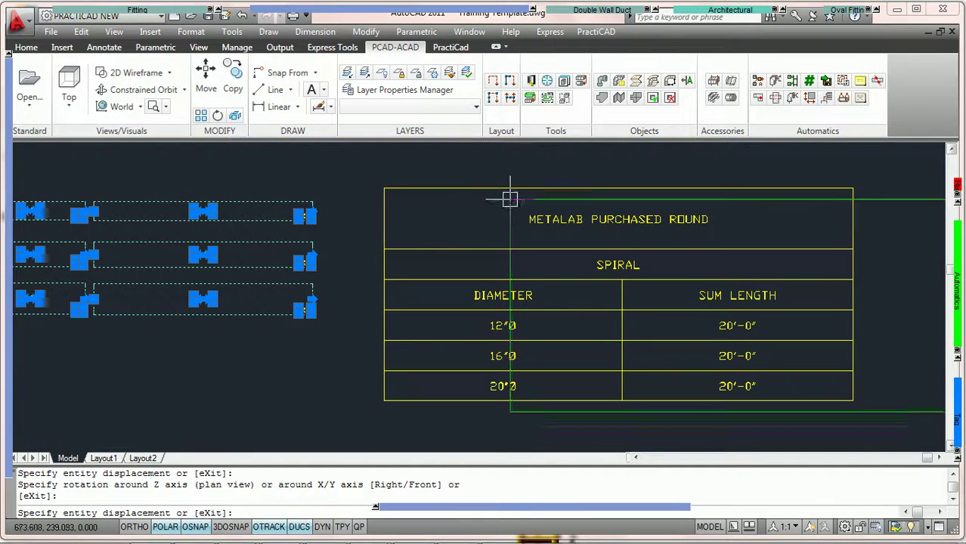
{"action": "key", "text": "Escape"}
{"action": "key", "text": "Escape"}
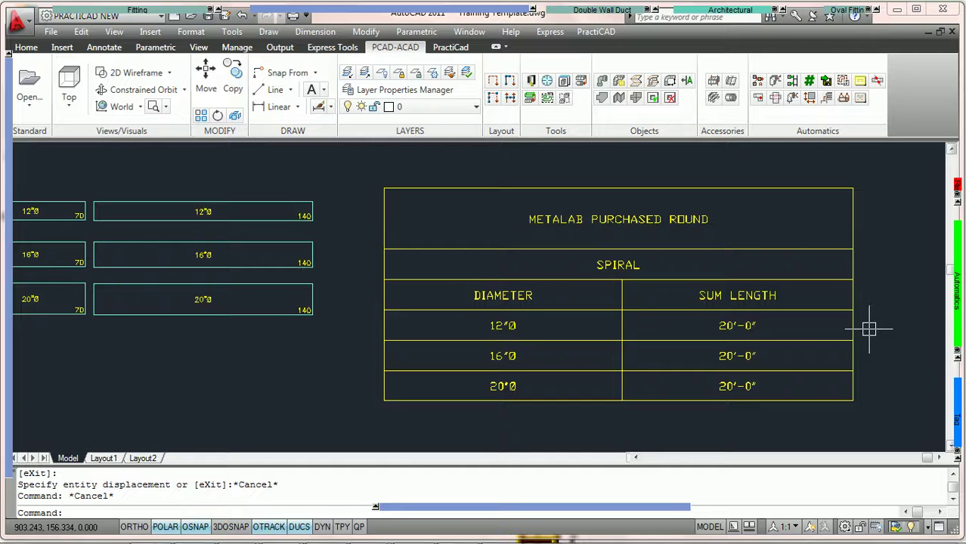
- Examine the placed report table's SPIRAL diameters and summed lengths against the spiral pipes in the drawing
{"action": "scroll", "coordinate": [869, 329], "scroll_direction": "down", "scroll_amount": 2}
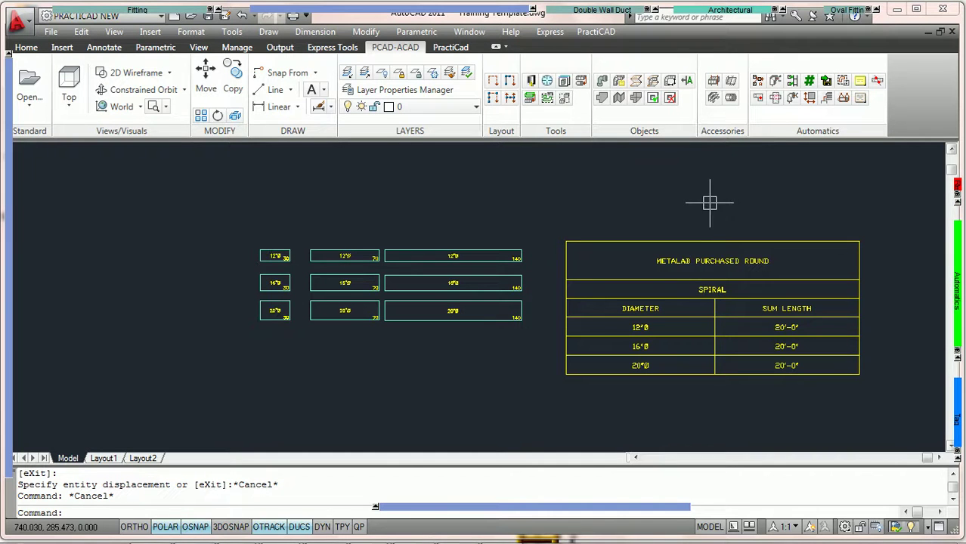
{"action": "scroll", "coordinate": [709, 202], "scroll_direction": "down", "scroll_amount": 2}
{"action": "middle_click_drag", "start_coordinate": [446, 228], "coordinate": [533, 262]}
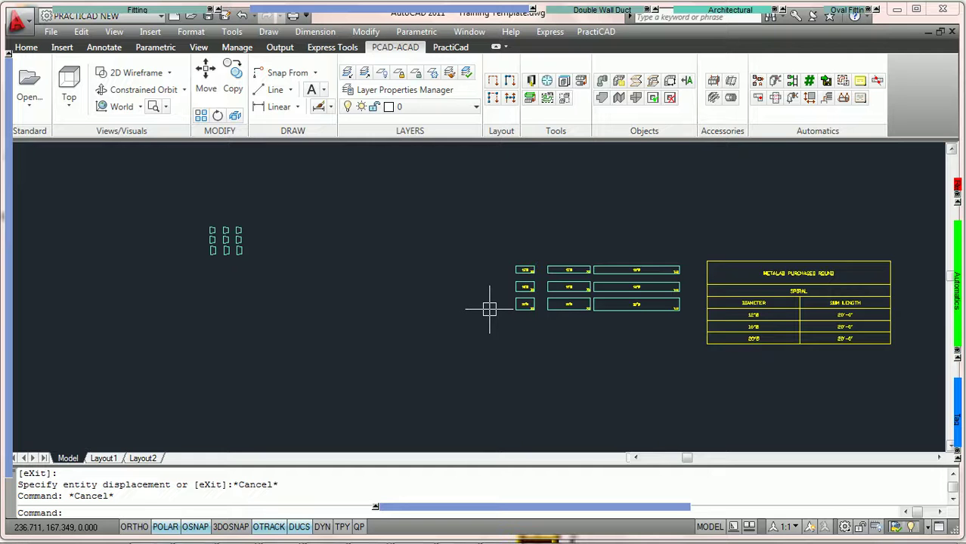
{"action": "middle_click_drag", "start_coordinate": [770, 317], "coordinate": [459, 282]}
{"action": "scroll", "coordinate": [522, 284], "scroll_direction": "up", "scroll_amount": 2}
{"action": "scroll", "coordinate": [523, 283], "scroll_direction": "up", "scroll_amount": 2}
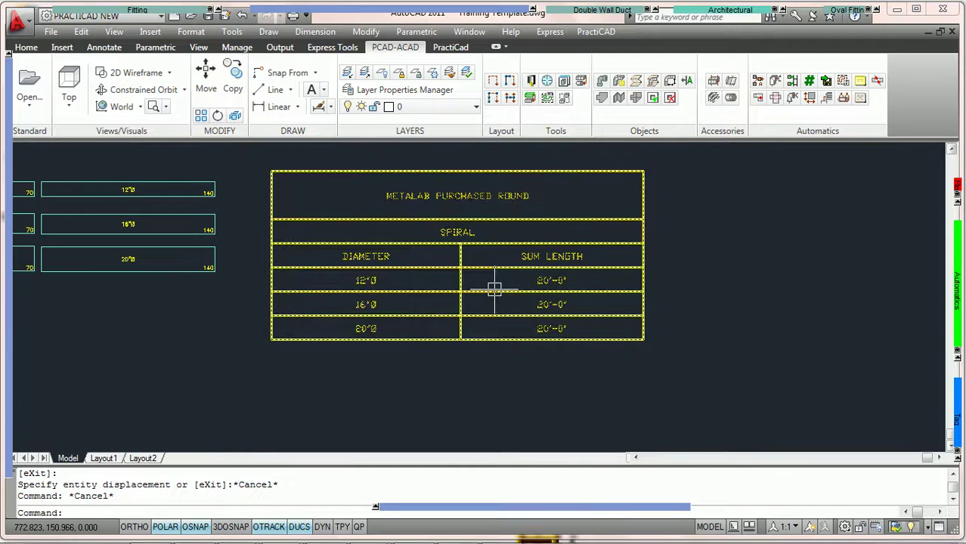
{"action": "middle_click_drag", "start_coordinate": [496, 219], "coordinate": [504, 233]}
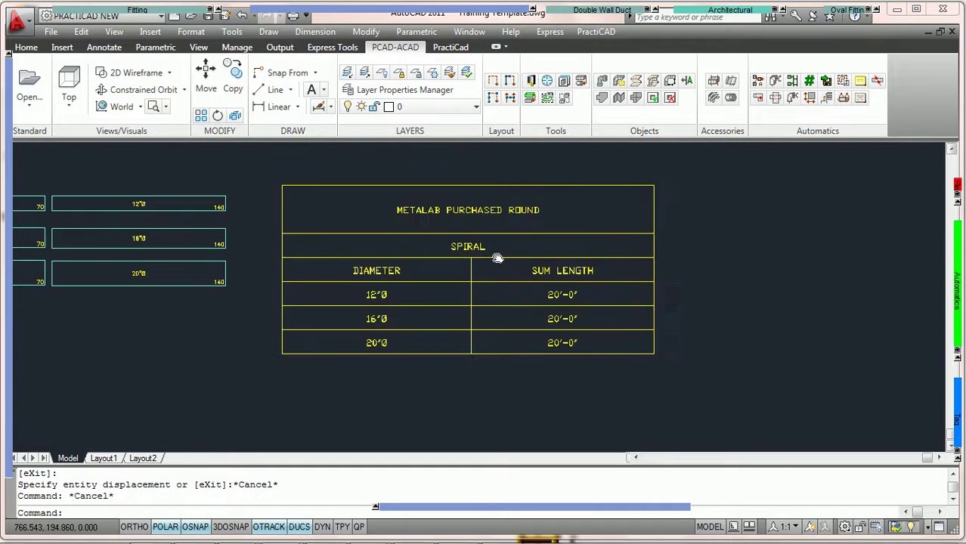
{"action": "middle_click", "coordinate": [567, 266]}
{"action": "middle_click", "coordinate": [567, 266]}
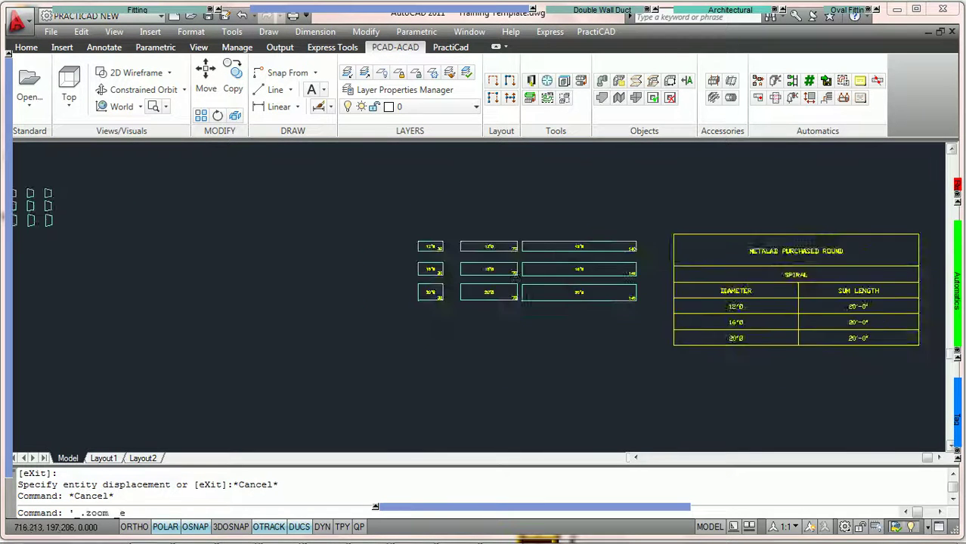
{"action": "middle_click_drag", "start_coordinate": [572, 270], "coordinate": [442, 248]}
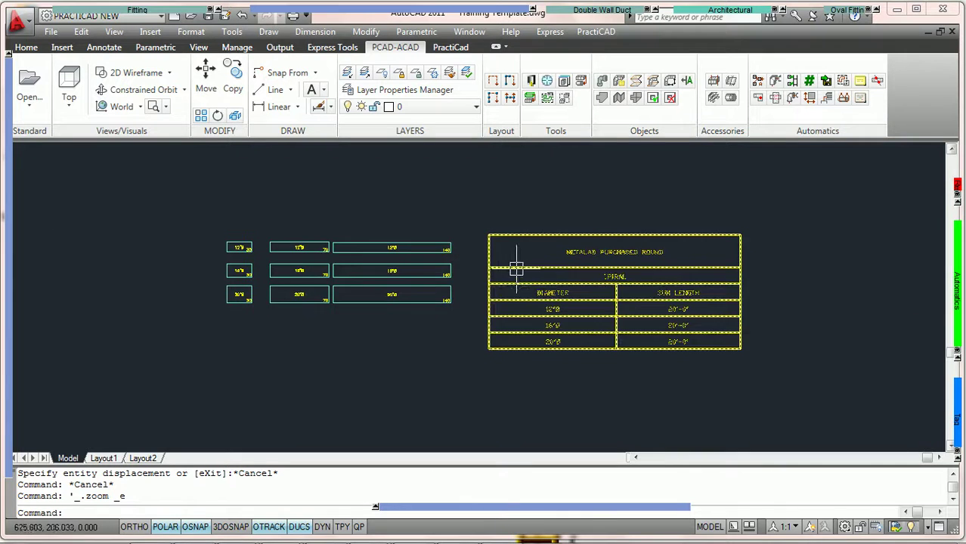
{"action": "scroll", "coordinate": [504, 285], "scroll_direction": "up", "scroll_amount": 2}
{"action": "middle_click_drag", "start_coordinate": [563, 266], "coordinate": [556, 241]}
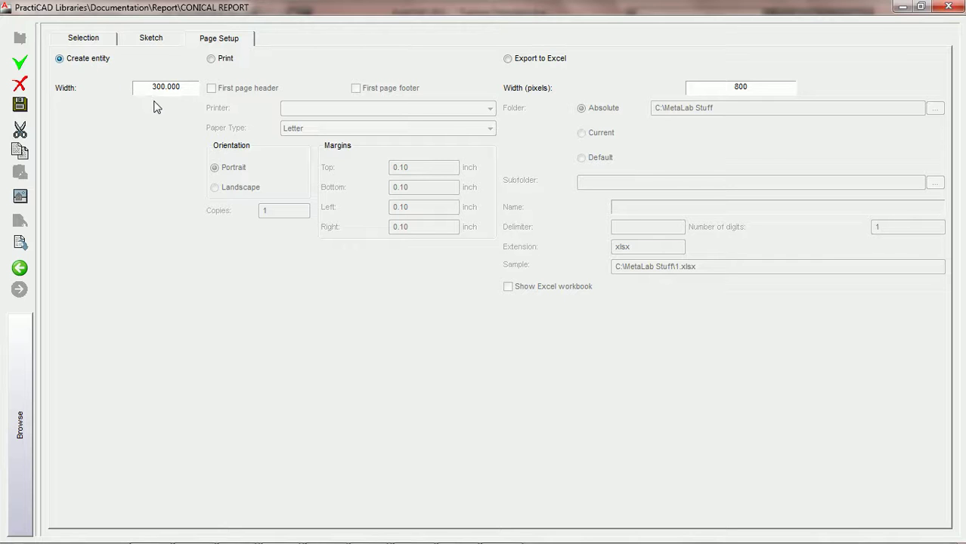
- Set the CONICAL REPORT's Create entity width to 500, save the report and close the library
{"action": "left_click_drag", "start_coordinate": [189, 87], "coordinate": [153, 88]}
{"action": "left_click", "coordinate": [20, 105]}
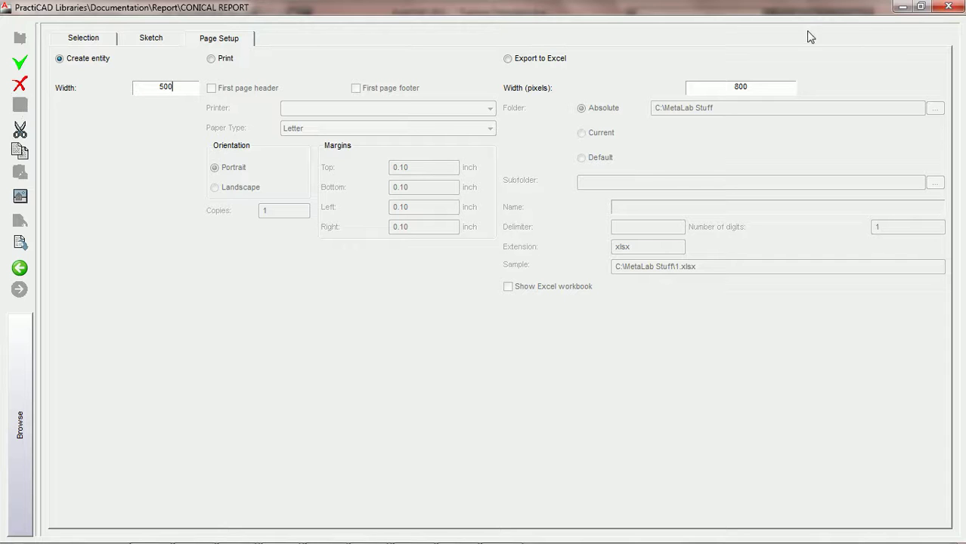
{"action": "left_click", "coordinate": [946, 8]}
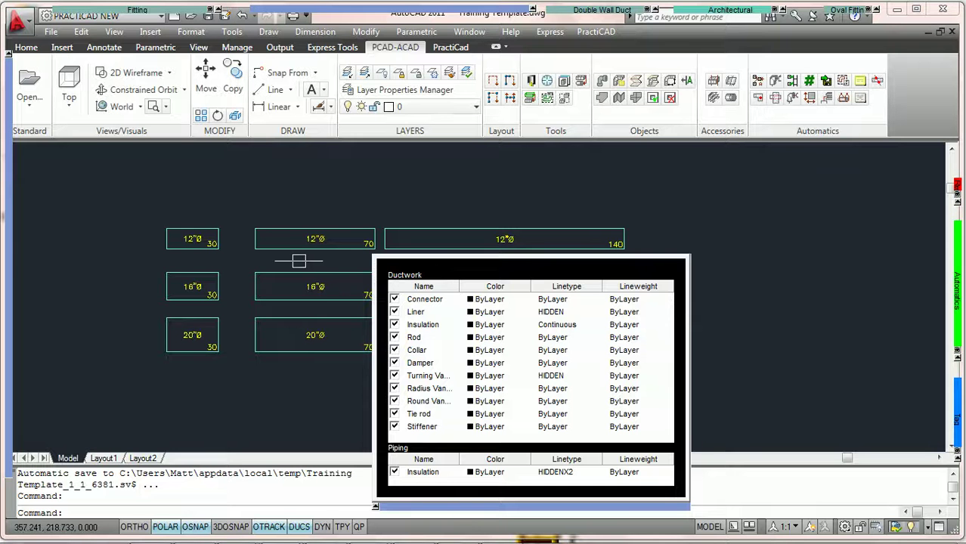
- Select all nine spiral pipes and place the CONICAL REPORT table, unrotated, in the empty space to their right
{"action": "mouse_move", "coordinate": [565, 227]}
{"action": "middle_mouse_down"}
{"action": "mouse_move", "coordinate": [467, 198]}
{"action": "mouse_move", "coordinate": [534, 230]}
{"action": "middle_mouse_up"}
{"action": "left_click", "coordinate": [603, 380]}
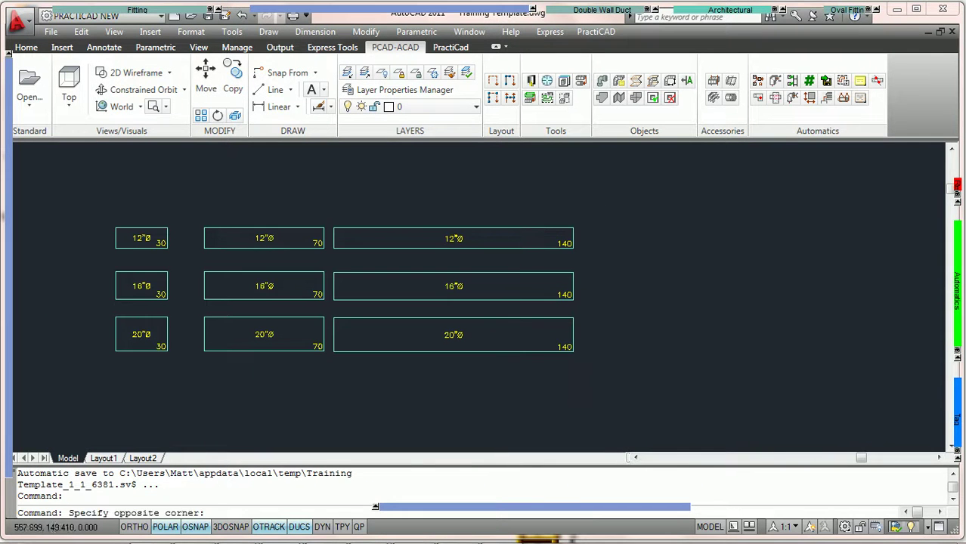
{"action": "left_click", "coordinate": [103, 179]}
{"action": "mouse_move", "coordinate": [957, 191]}
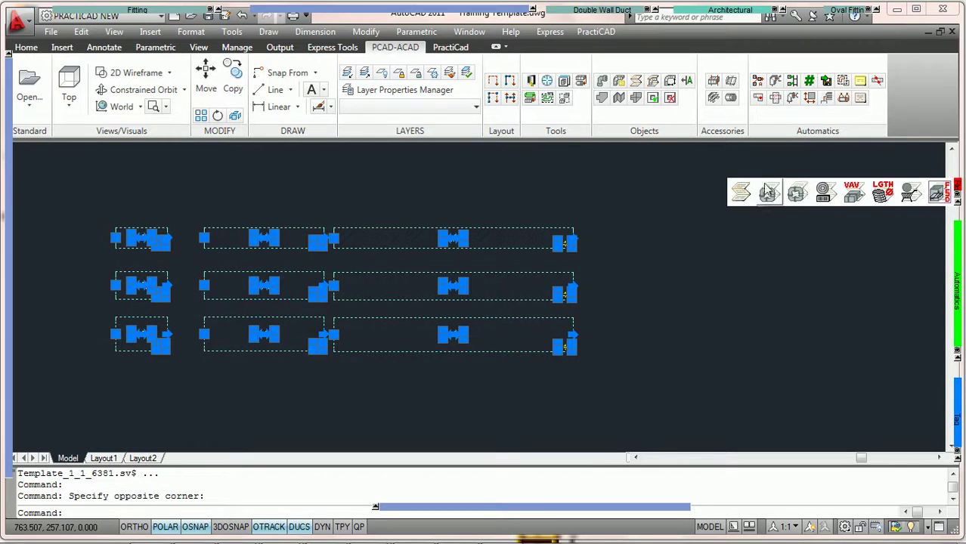
{"action": "left_click", "coordinate": [740, 195]}
{"action": "middle_click_drag", "start_coordinate": [684, 194], "coordinate": [373, 195]}
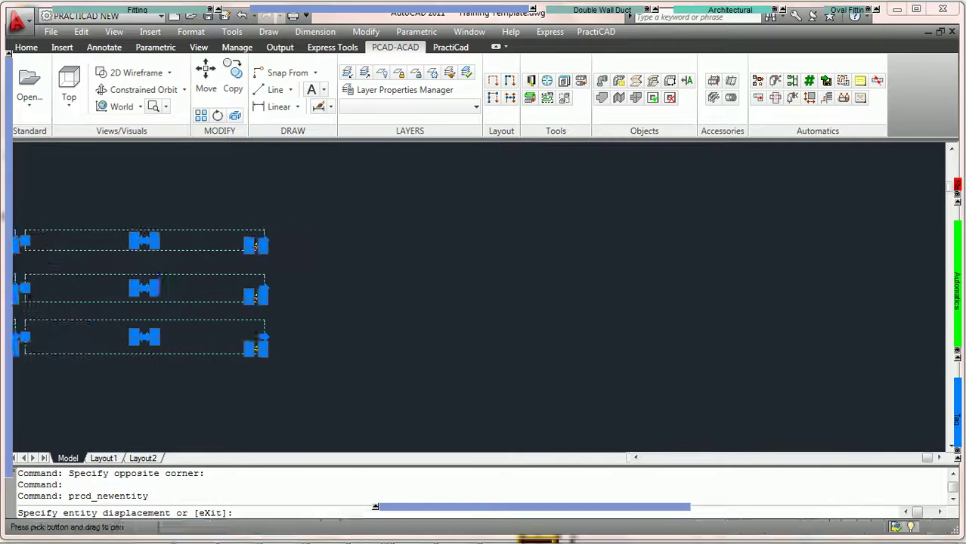
{"action": "scroll", "coordinate": [357, 183], "scroll_direction": "down", "scroll_amount": 2}
{"action": "left_click", "coordinate": [352, 181]}
{"action": "key", "text": "Return"}
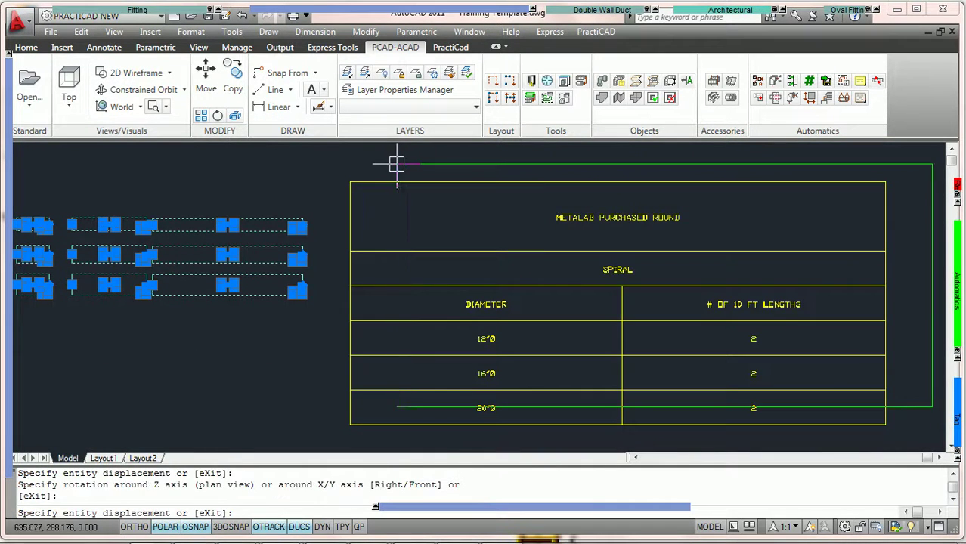
{"action": "key", "text": "Escape"}
- Set the placed report table's Page Width to 300 in its properties and deselect the table
{"action": "double_click", "coordinate": [502, 181]}
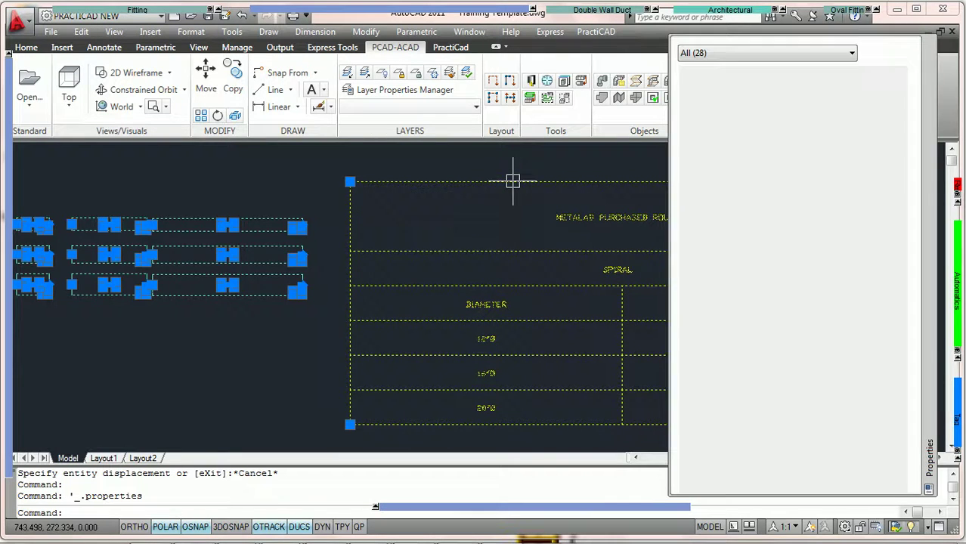
{"action": "middle_click_drag", "start_coordinate": [498, 181], "coordinate": [239, 168]}
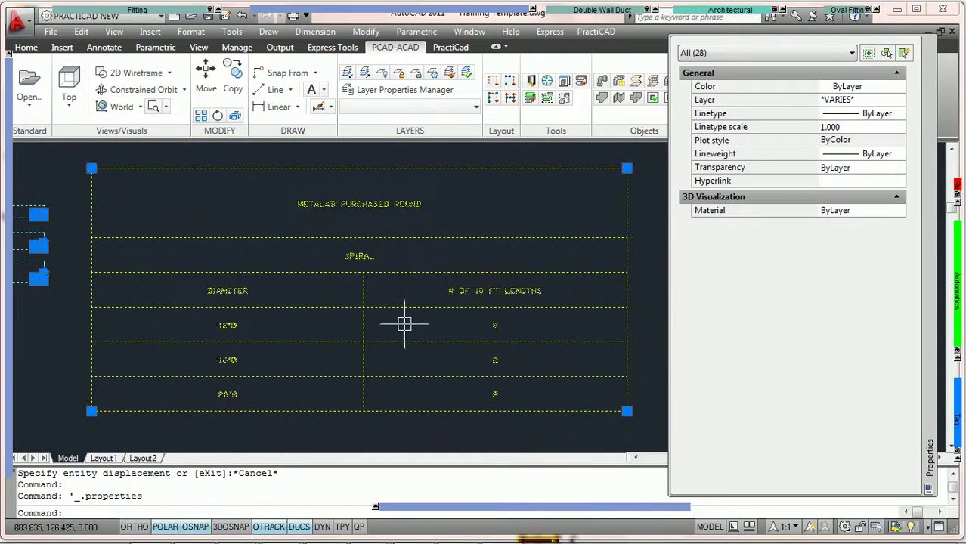
{"action": "key", "text": "Escape"}
{"action": "key", "text": "Escape"}
{"action": "left_click", "coordinate": [533, 178]}
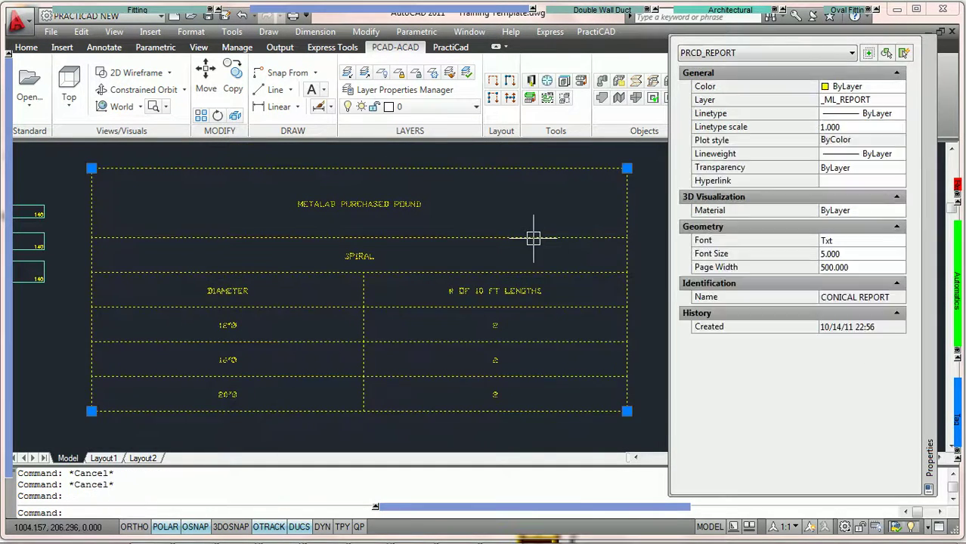
{"action": "left_click", "coordinate": [859, 267]}
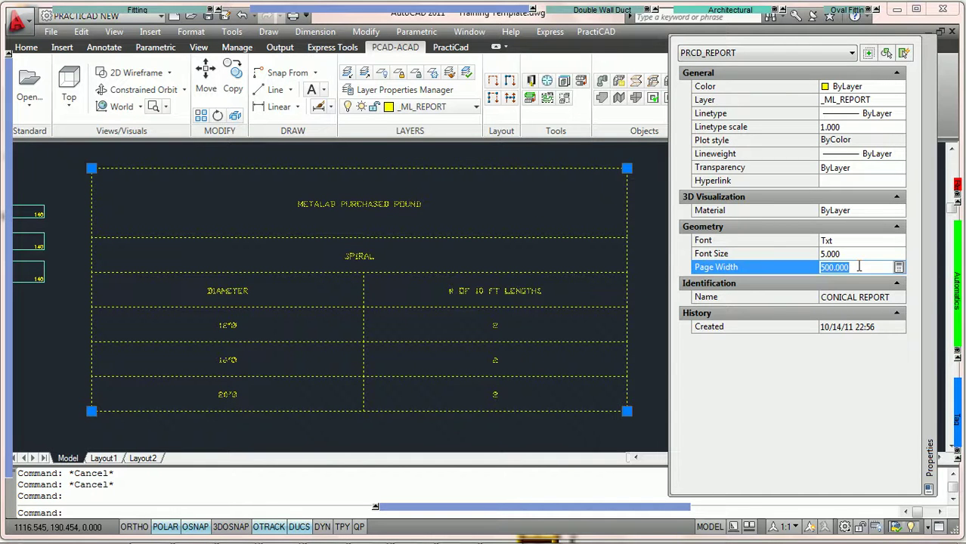
{"action": "type", "text": "300"}
{"action": "key", "text": "Return"}
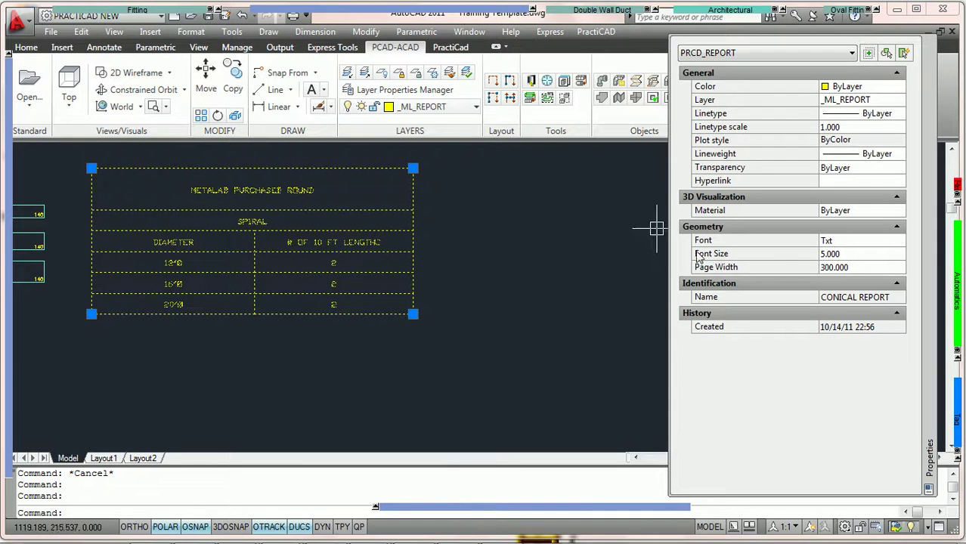
{"action": "key", "text": "Escape"}
{"action": "middle_click_drag", "start_coordinate": [313, 257], "coordinate": [446, 267]}
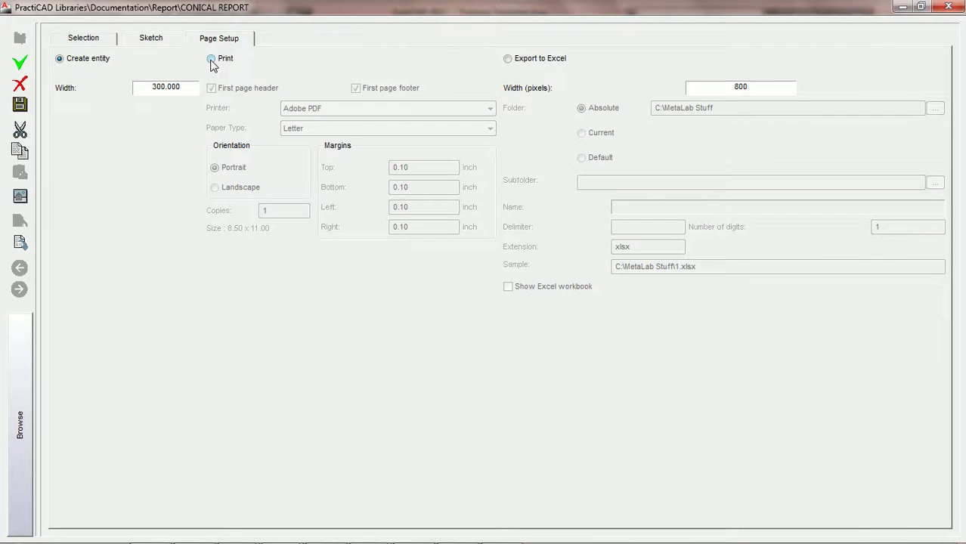
- Set the CONICAL REPORT to Print with a first page header, Adobe PDF printer, Letter paper and Portrait orientation, save it and close the library
{"action": "left_click", "coordinate": [212, 60]}
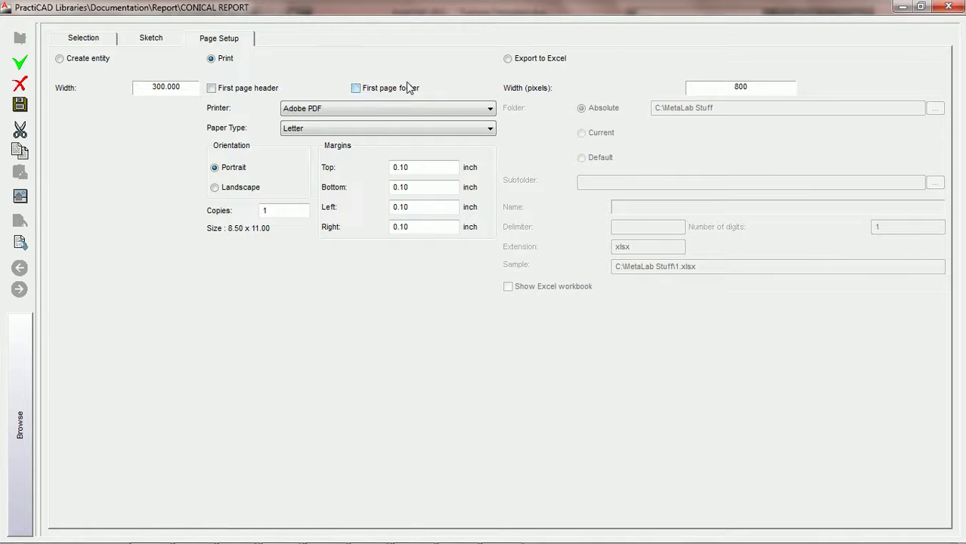
{"action": "left_click", "coordinate": [211, 88]}
{"action": "left_click", "coordinate": [358, 110]}
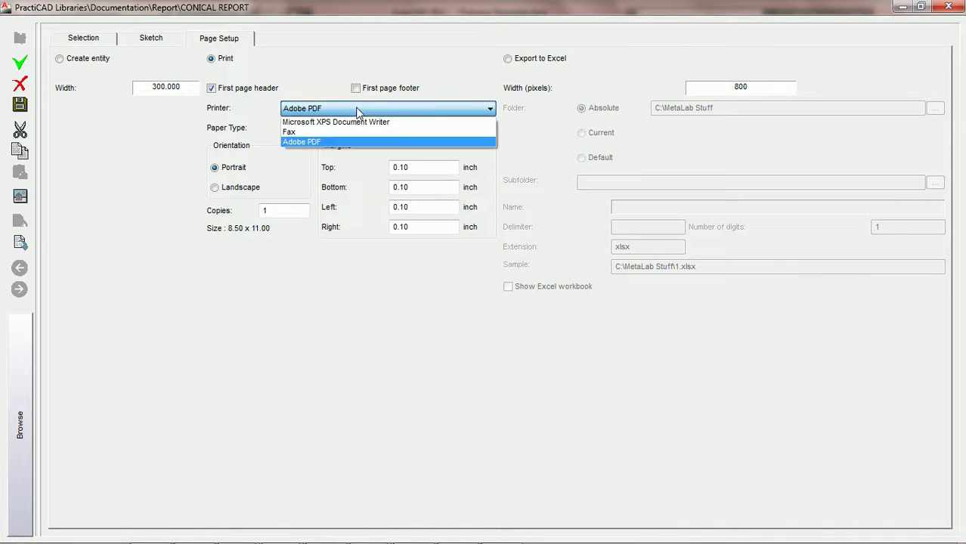
{"action": "left_click", "coordinate": [318, 142]}
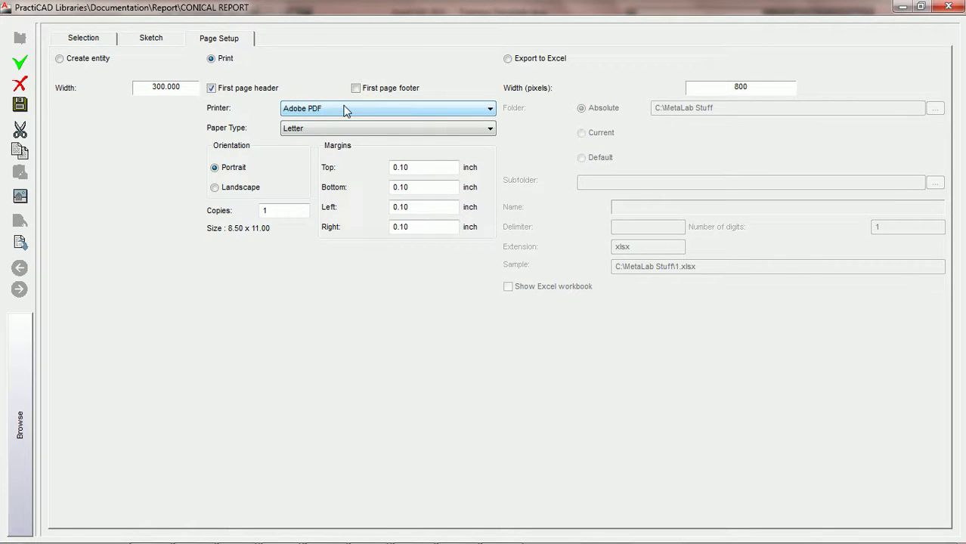
{"action": "left_click", "coordinate": [368, 130]}
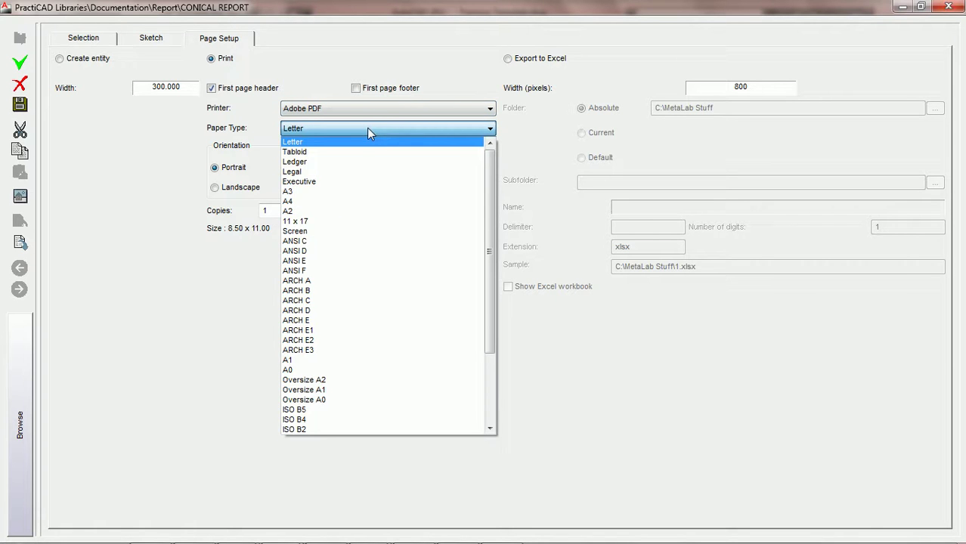
{"action": "left_click", "coordinate": [368, 130]}
{"action": "left_click", "coordinate": [227, 171]}
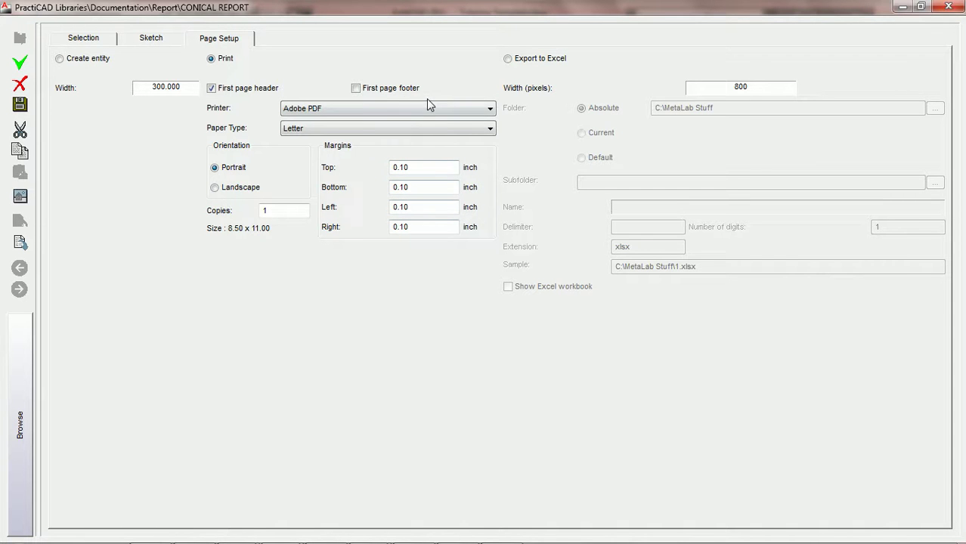
{"action": "left_click", "coordinate": [20, 103]}
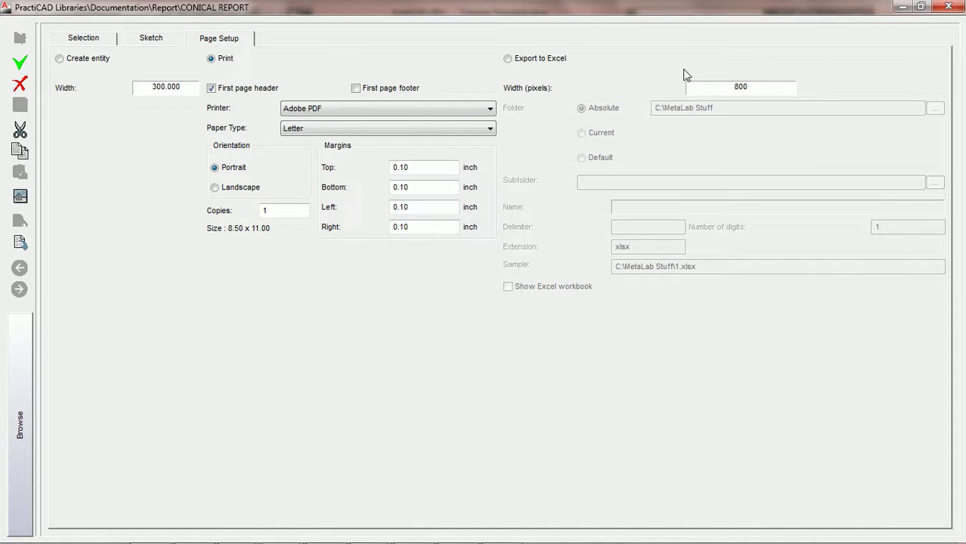
{"action": "left_click", "coordinate": [947, 7]}
- Select all spiral pipes and conicals, generate their printable report and look through the CONICALS and SPIRAL sections of the preview
{"action": "left_click", "coordinate": [510, 412]}
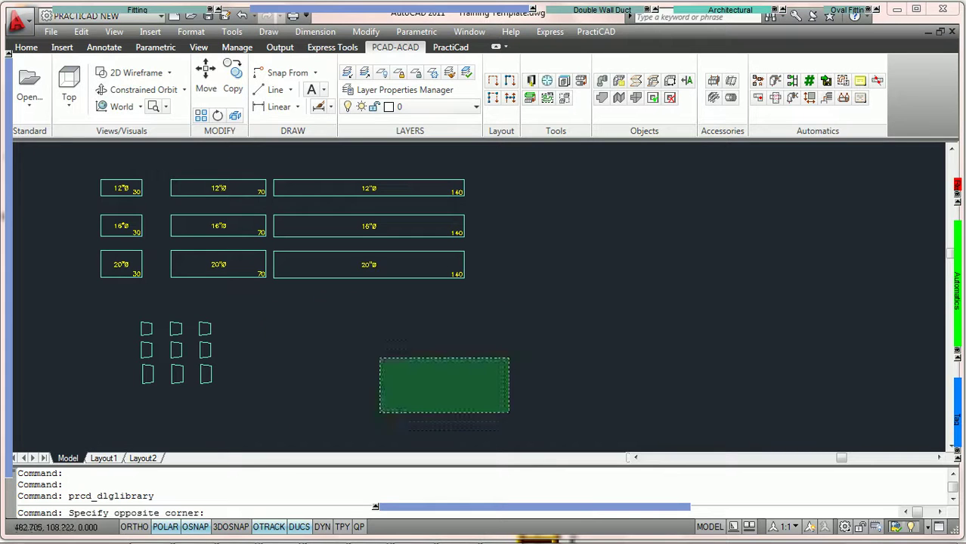
{"action": "left_click", "coordinate": [62, 143]}
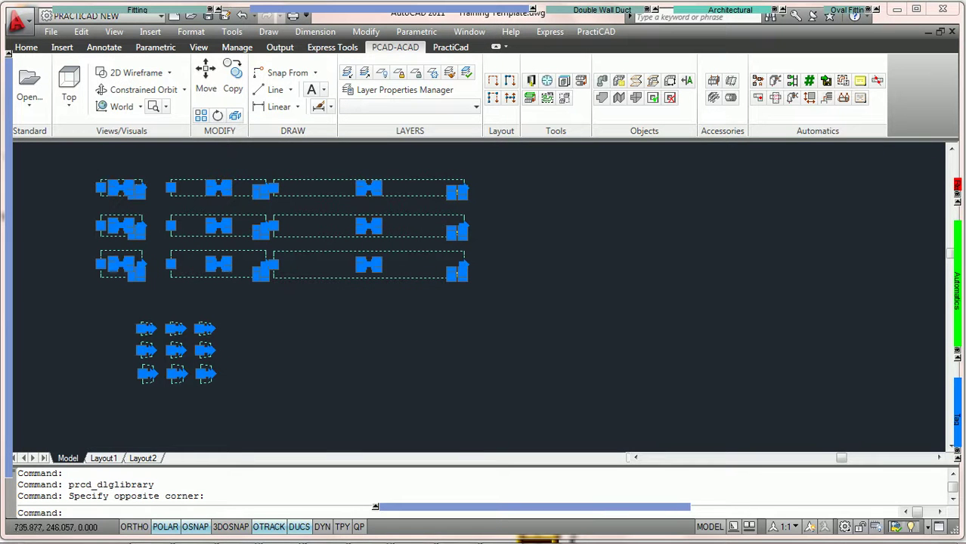
{"action": "left_click", "coordinate": [957, 186]}
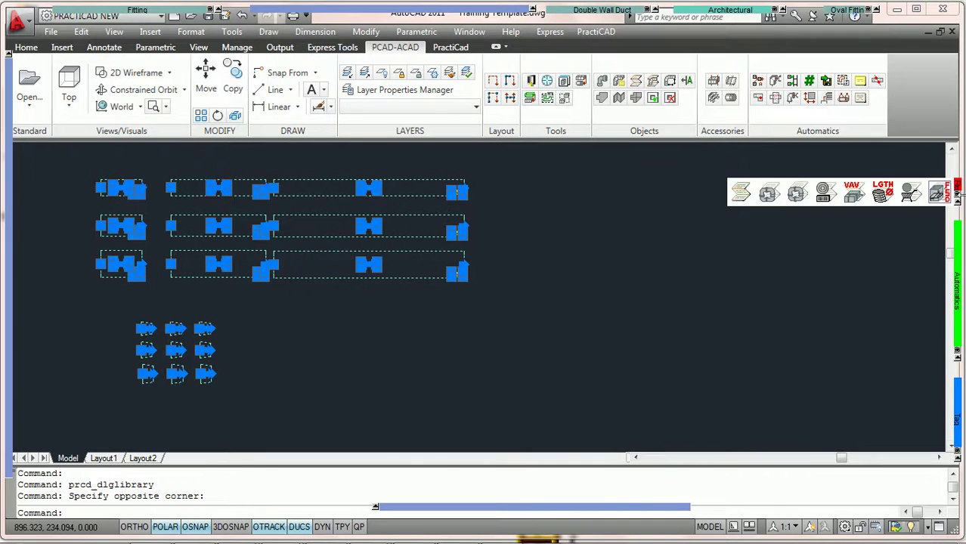
{"action": "left_click", "coordinate": [739, 195]}
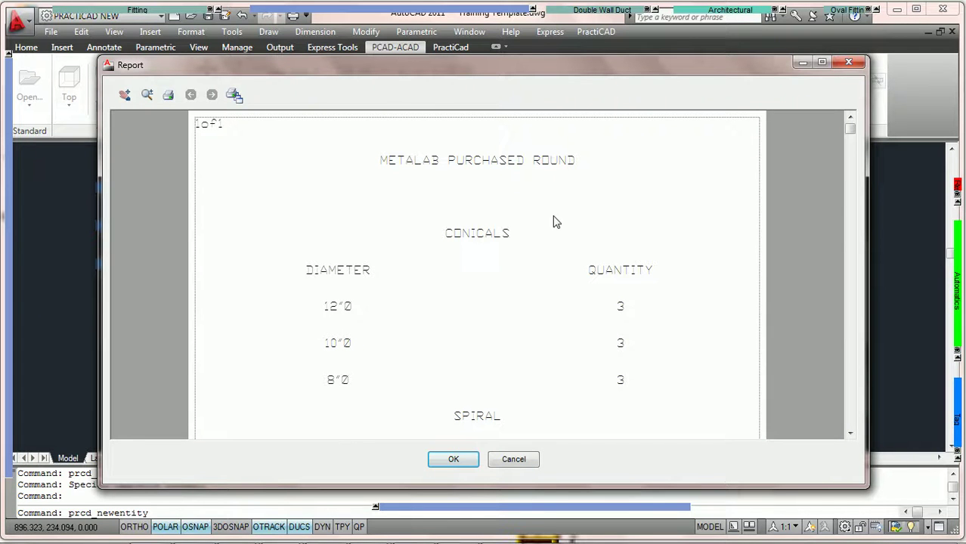
{"action": "left_click_drag", "start_coordinate": [851, 129], "coordinate": [844, 187]}
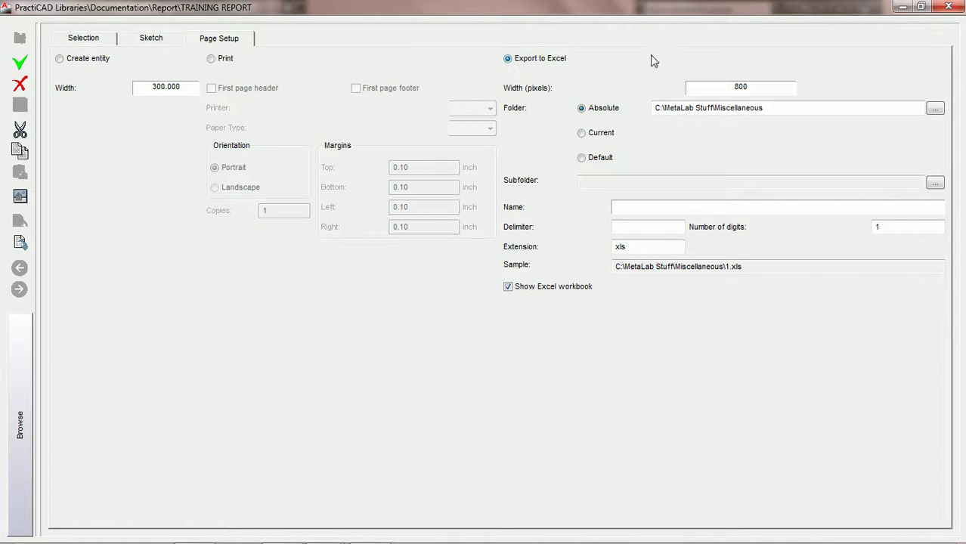
- Close the library with TRAINING REPORT set to Export to Excel, select the nine spiral pipes and generate their report
{"action": "left_click", "coordinate": [948, 8]}
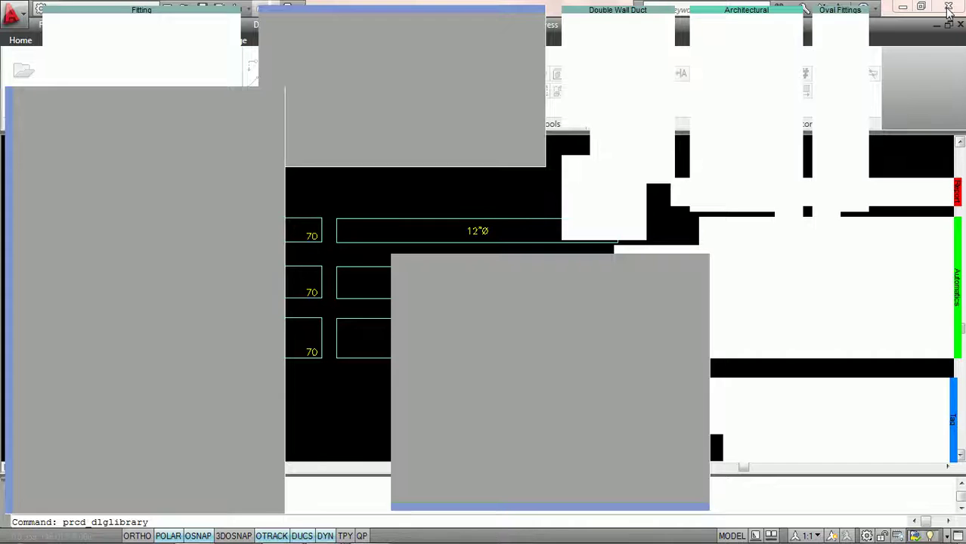
{"action": "left_click", "coordinate": [555, 386]}
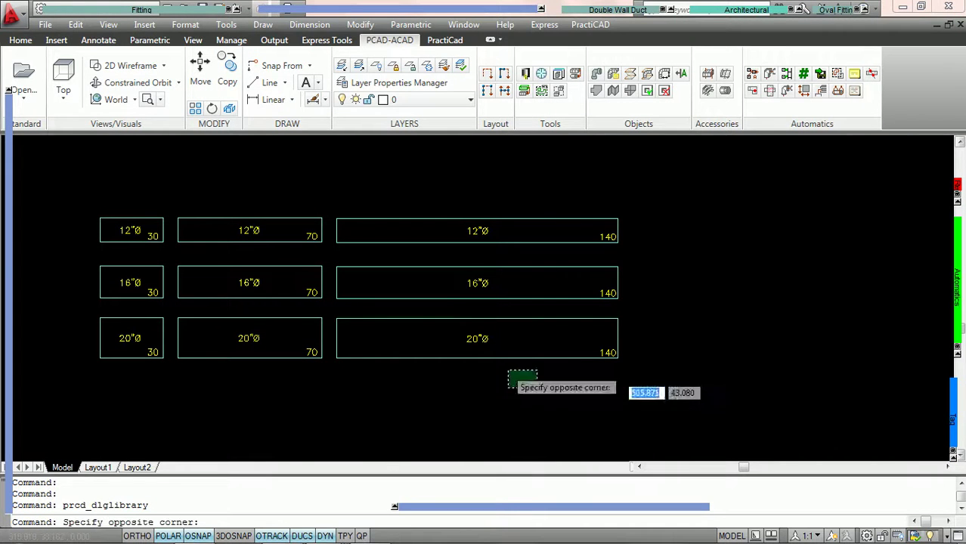
{"action": "left_click", "coordinate": [143, 184]}
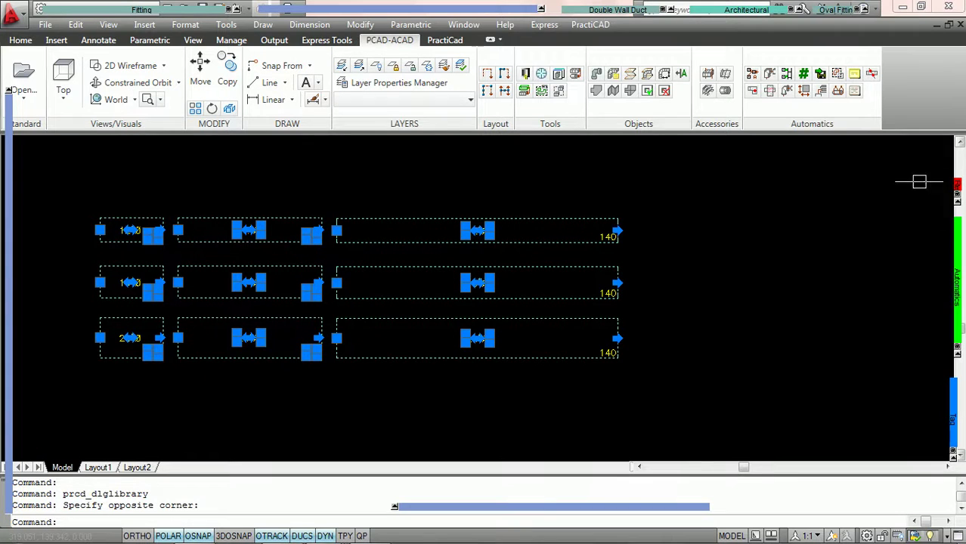
{"action": "left_click", "coordinate": [956, 186]}
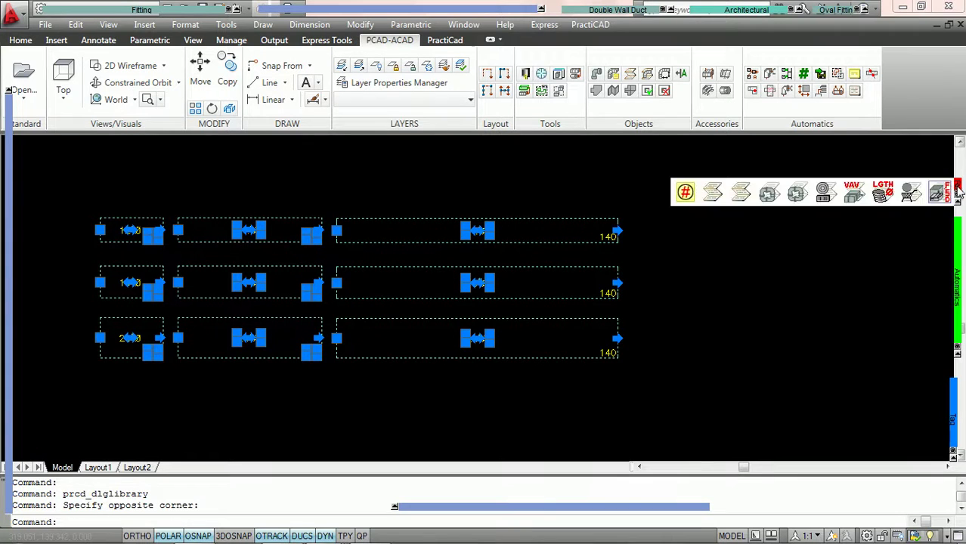
{"action": "left_click", "coordinate": [685, 192]}
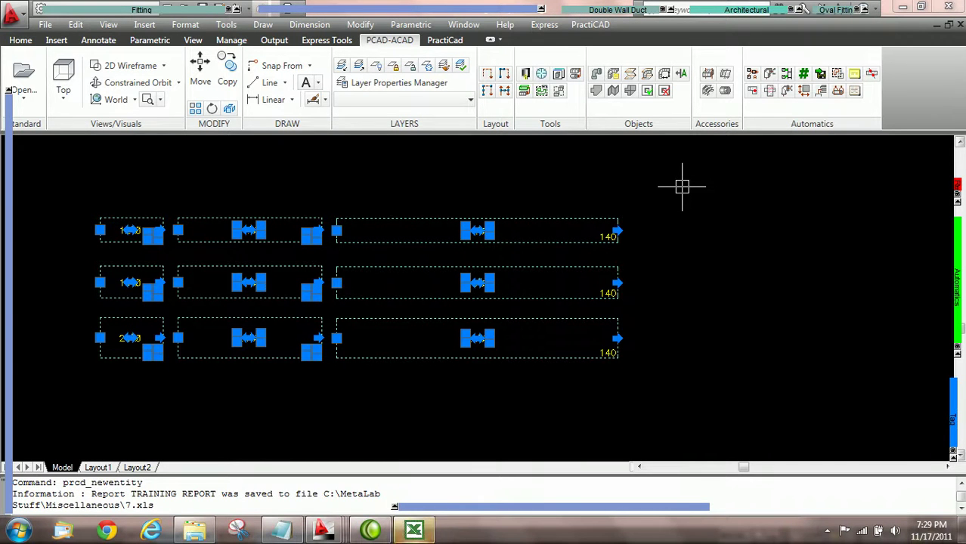
- Switch to Excel and examine the title, SPIRAL heading, column headings and material row of the exported 7.xls workbook
{"action": "left_click", "coordinate": [414, 529]}
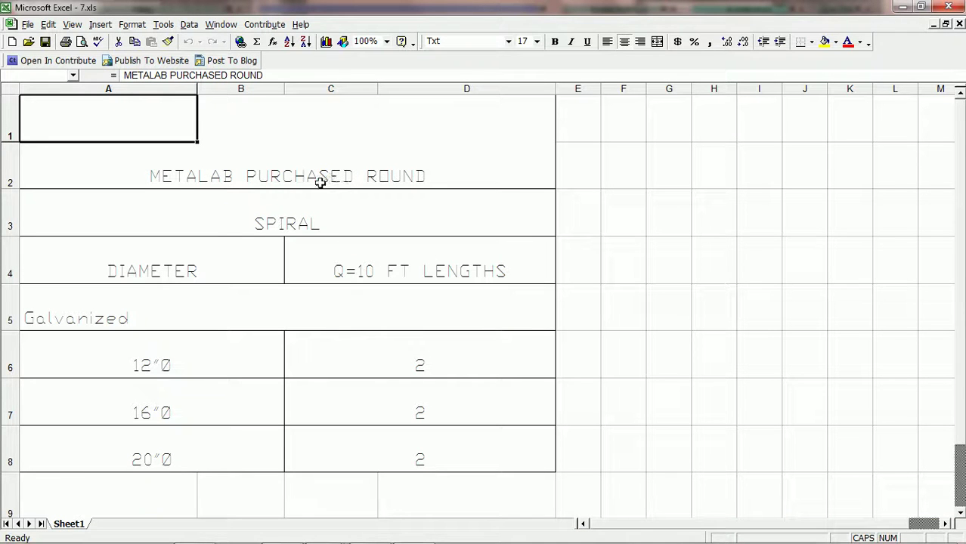
{"action": "left_click", "coordinate": [395, 170]}
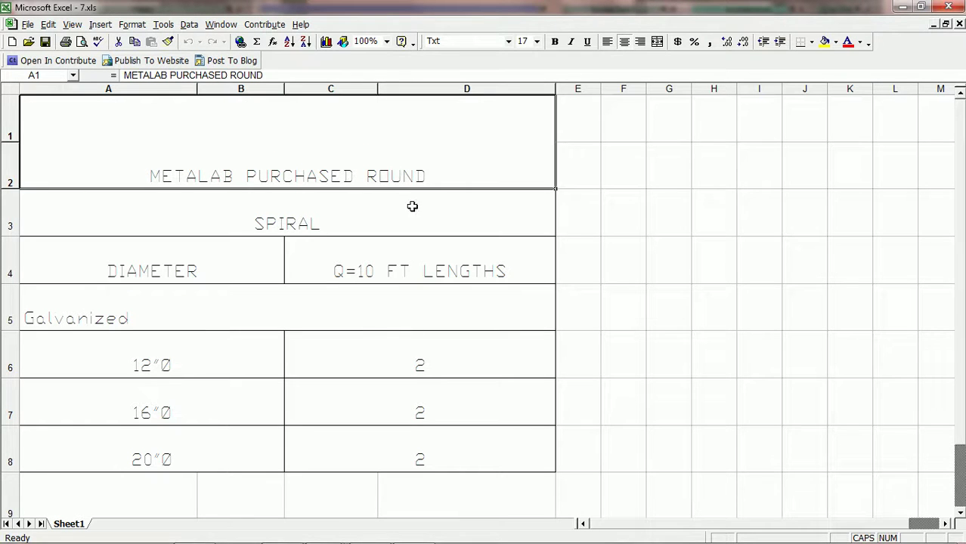
{"action": "left_click", "coordinate": [411, 207]}
{"action": "left_click", "coordinate": [420, 261]}
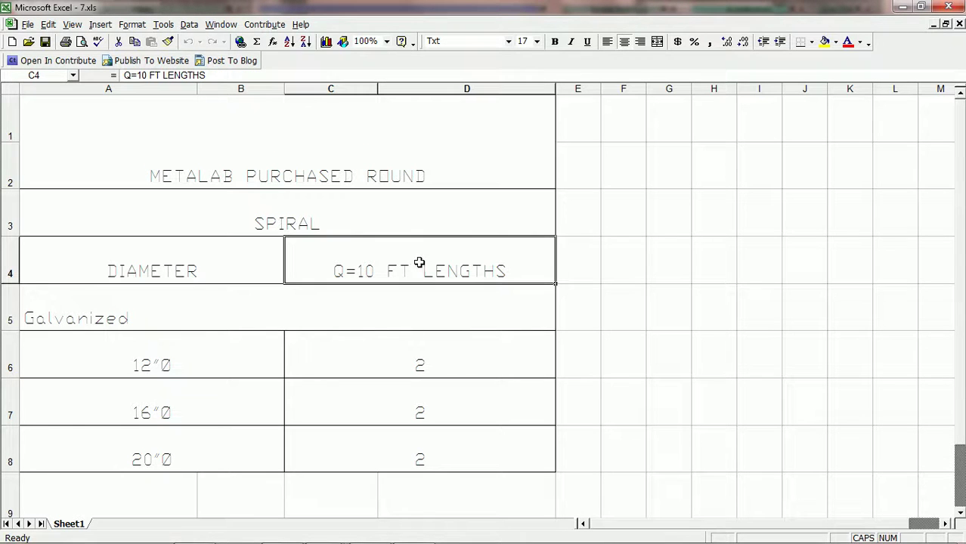
{"action": "left_click", "coordinate": [429, 319]}
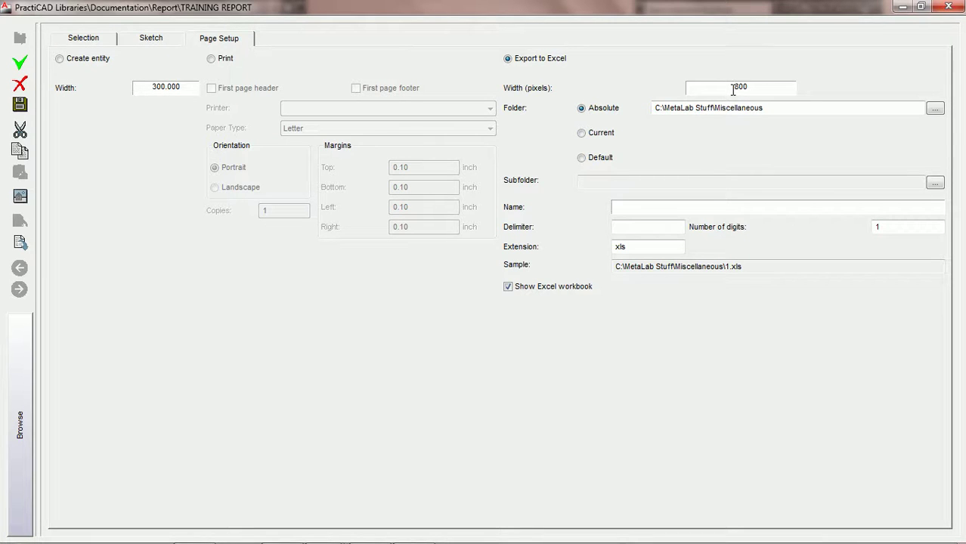
- Check the table layout of the exported 9.xls workbook in Excel and return to the TRAINING REPORT page setup in AutoCAD
{"action": "left_click", "coordinate": [425, 529]}
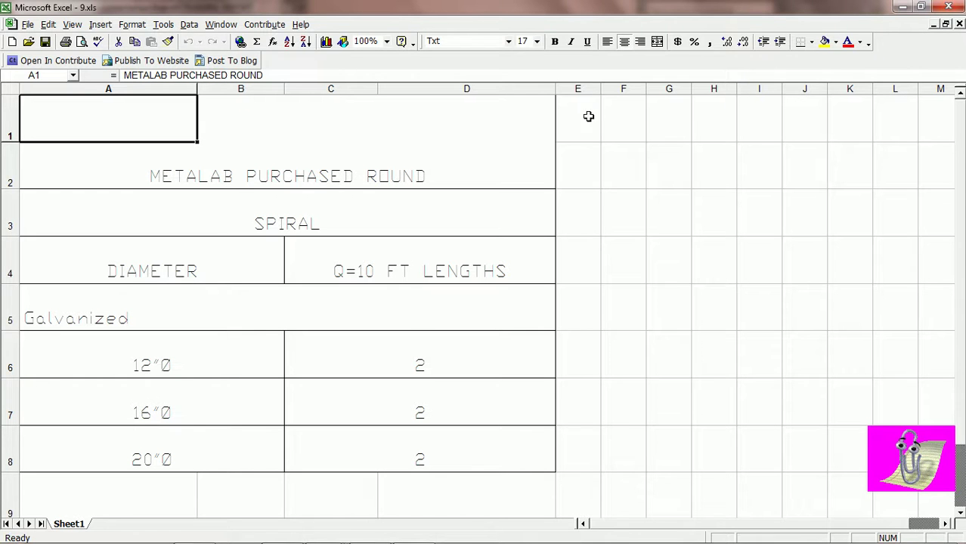
{"action": "mouse_move", "coordinate": [466, 529]}
{"action": "mouse_move", "coordinate": [333, 532]}
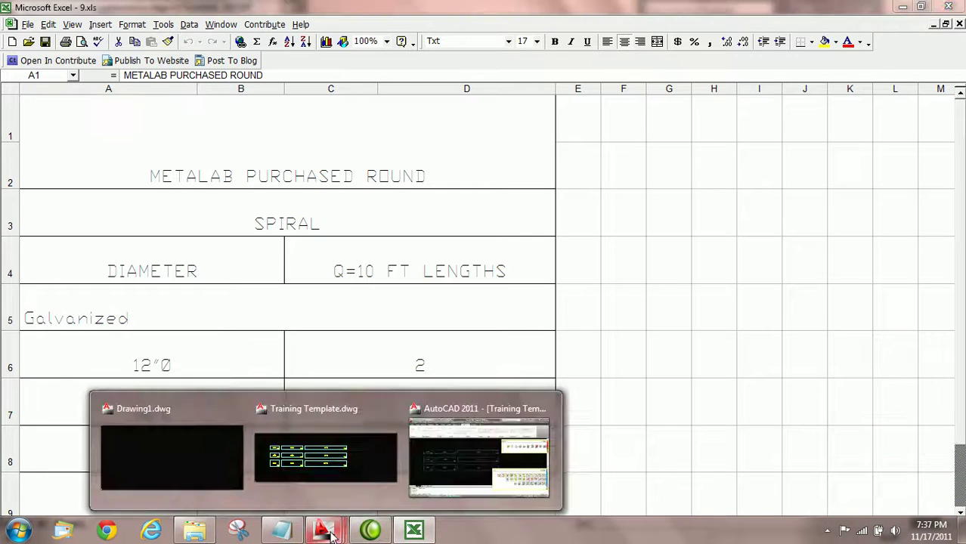
{"action": "left_click", "coordinate": [460, 446]}
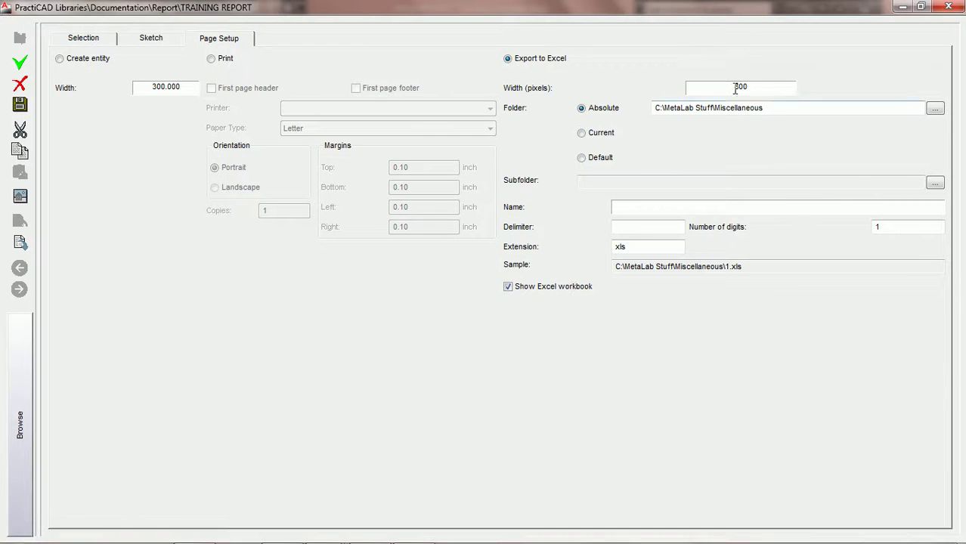
- Change the TRAINING REPORT's Excel export width in pixels, save the report and close the library
{"action": "left_click_drag", "start_coordinate": [728, 87], "coordinate": [781, 90]}
{"action": "left_click", "coordinate": [20, 106]}
{"action": "left_click", "coordinate": [948, 7]}
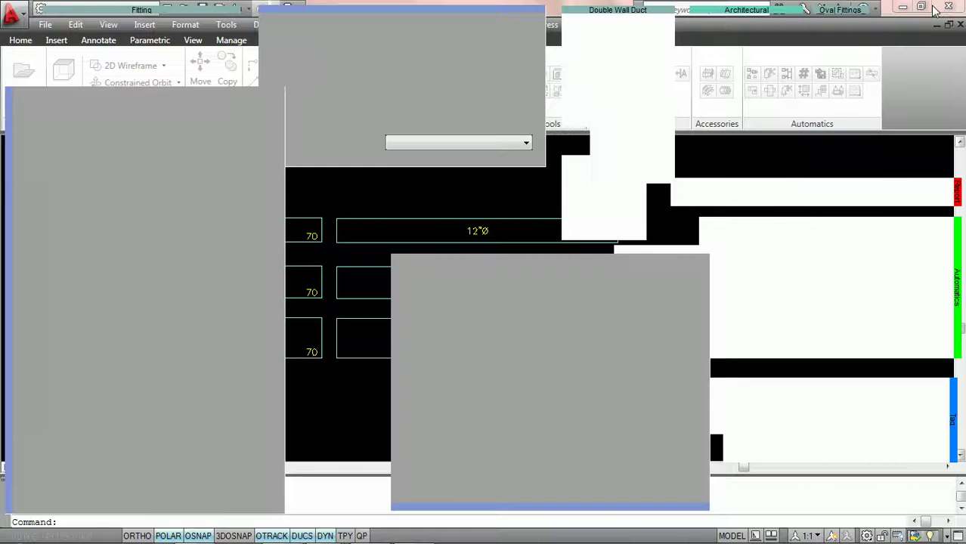
- Select the nine spiral pipes, generate their TRAINING REPORT and bring up Excel to check the export
{"action": "left_click", "coordinate": [534, 393]}
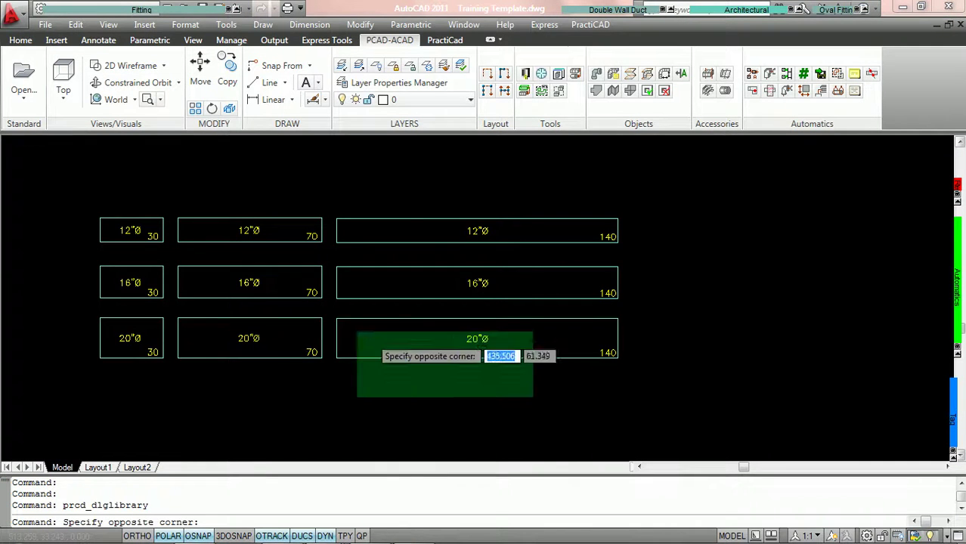
{"action": "left_click", "coordinate": [142, 187]}
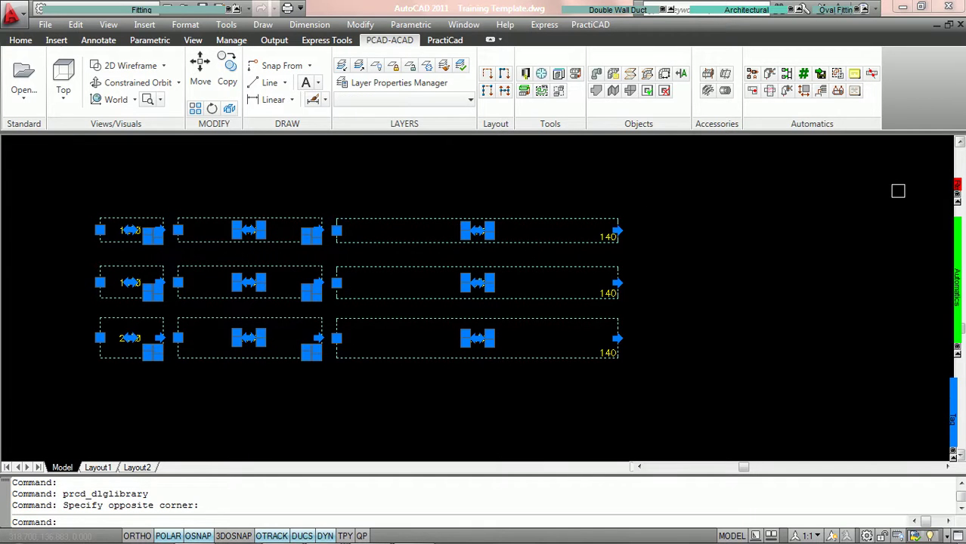
{"action": "mouse_move", "coordinate": [955, 187]}
{"action": "left_click", "coordinate": [685, 192]}
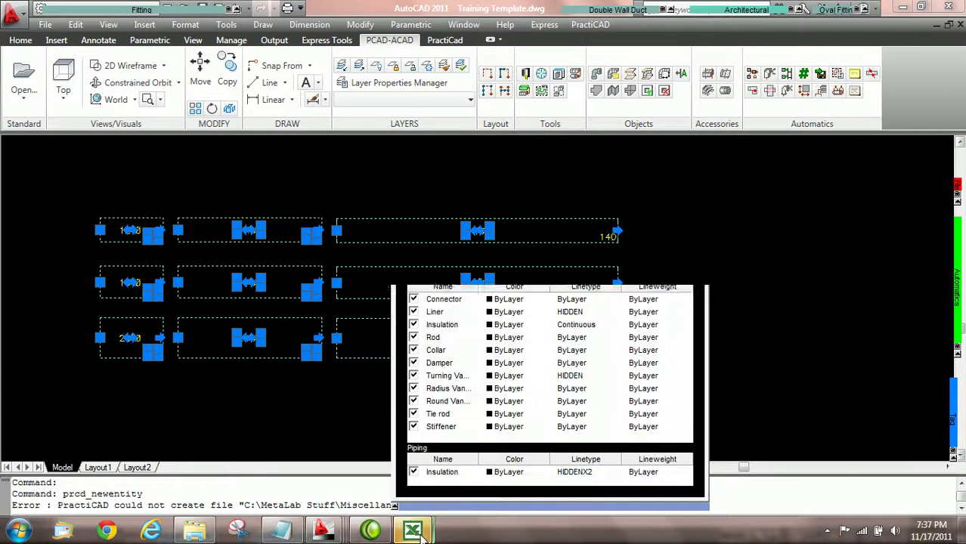
{"action": "mouse_move", "coordinate": [411, 531]}
{"action": "left_click", "coordinate": [487, 448]}
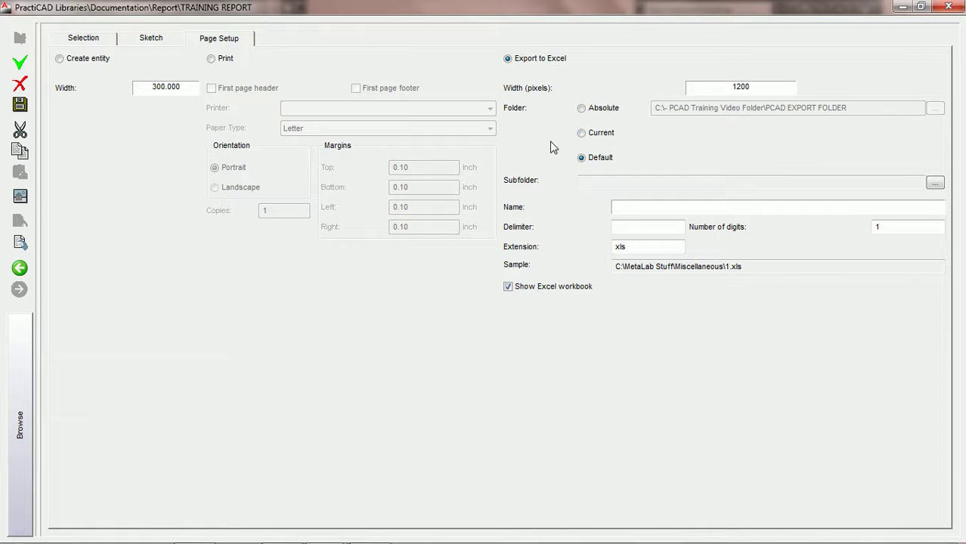
- Try the Absolute and Current export folder options for TRAINING REPORT and return the folder to Default
{"action": "left_click", "coordinate": [583, 111]}
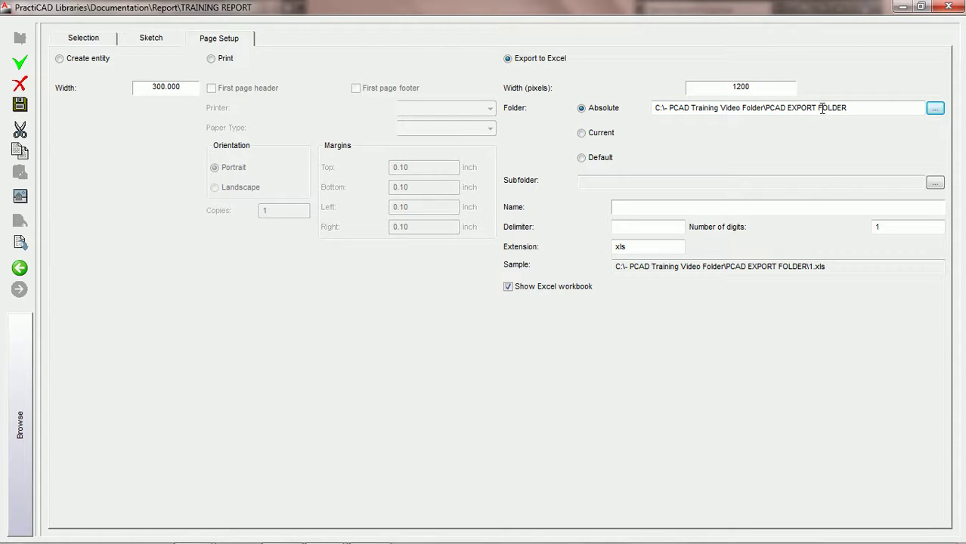
{"action": "left_click", "coordinate": [584, 134]}
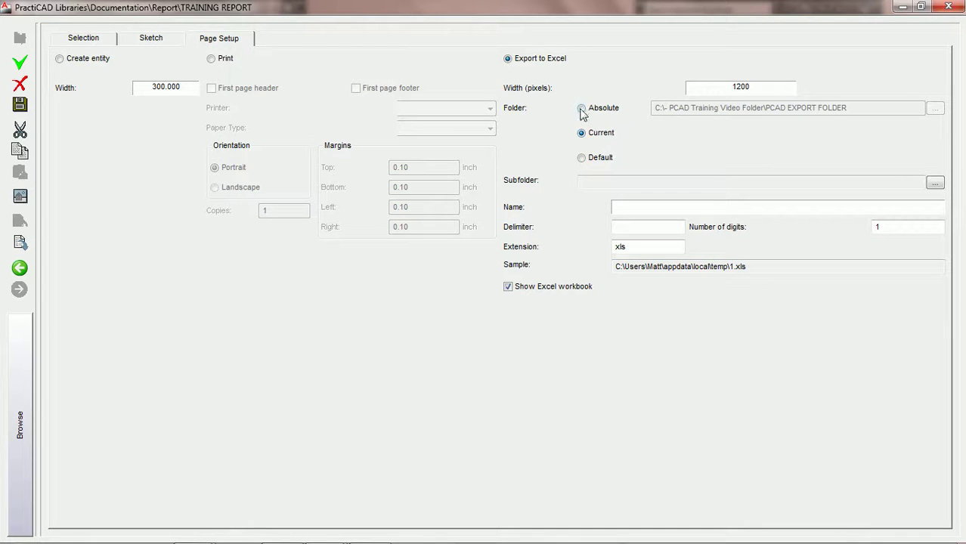
{"action": "left_click", "coordinate": [581, 158]}
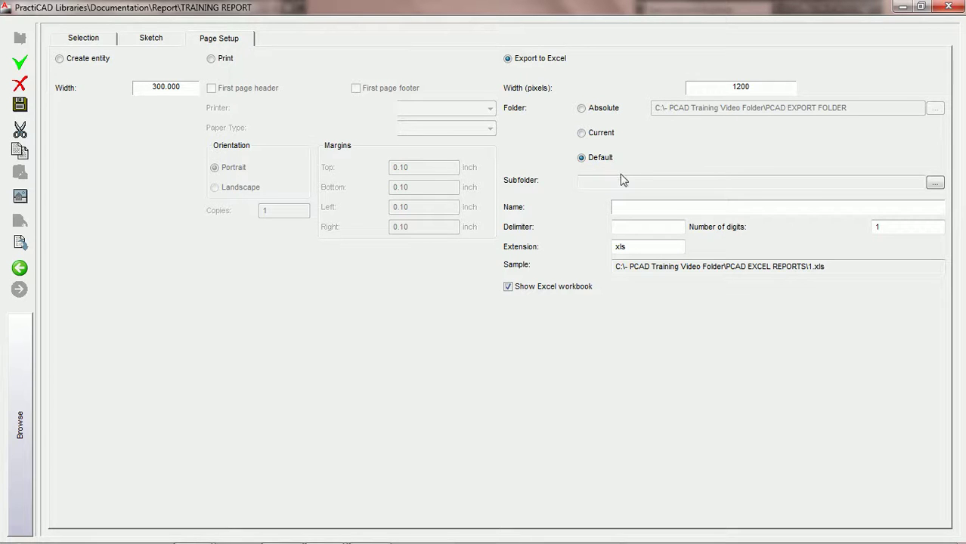
{"action": "left_click", "coordinate": [598, 160]}
- Open the export folder settings of the Report category in the library, saving the pending TRAINING REPORT changes
{"action": "mouse_move", "coordinate": [29, 412]}
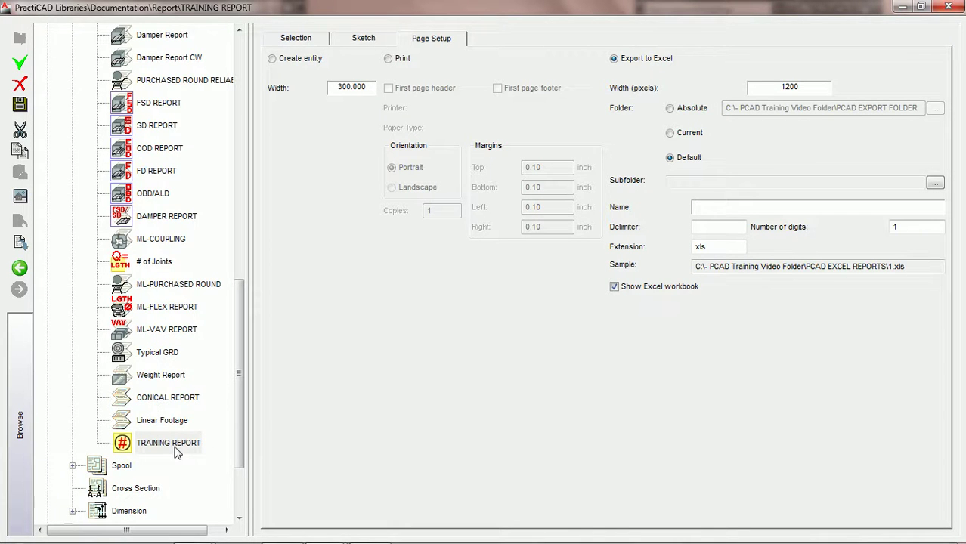
{"action": "left_click_drag", "start_coordinate": [239, 416], "coordinate": [270, 150]}
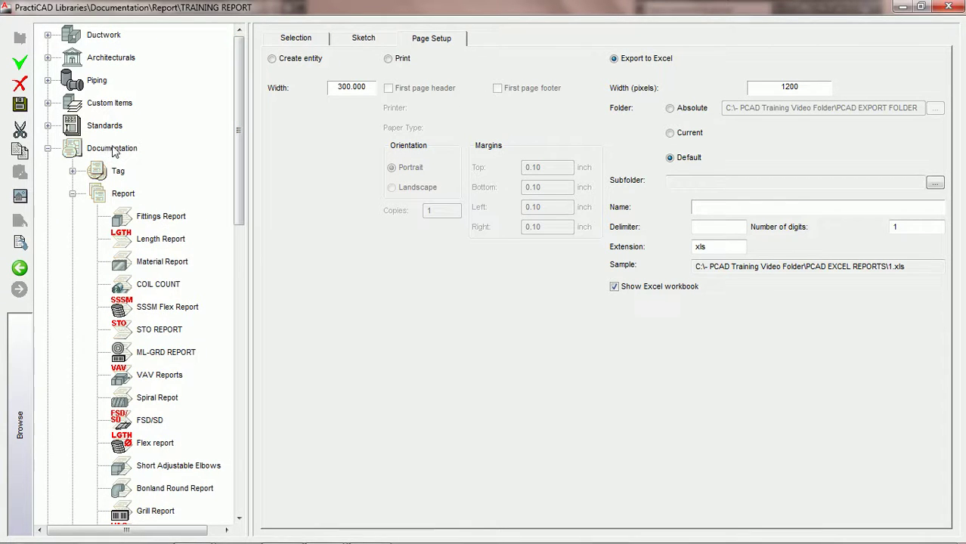
{"action": "left_click", "coordinate": [123, 194]}
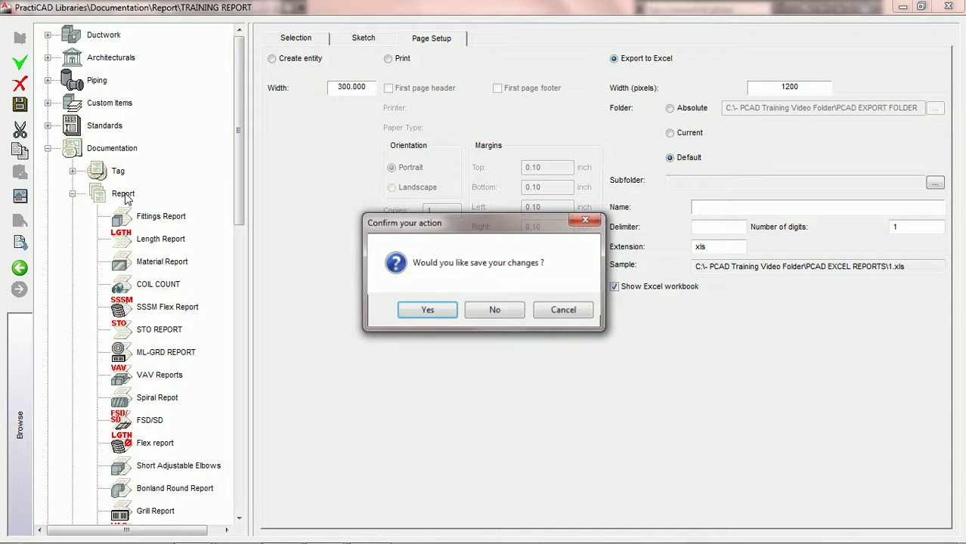
{"action": "left_click", "coordinate": [423, 310]}
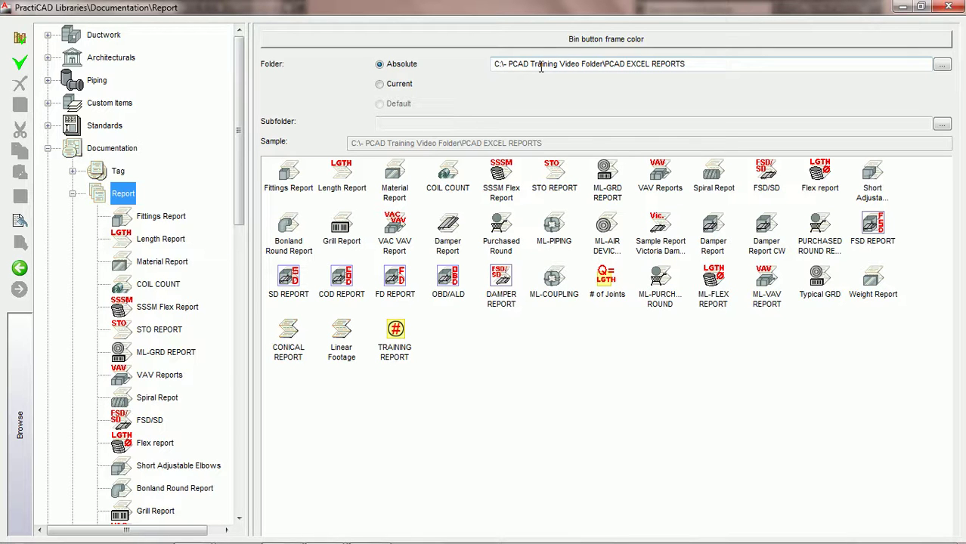
{"action": "left_click", "coordinate": [507, 64]}
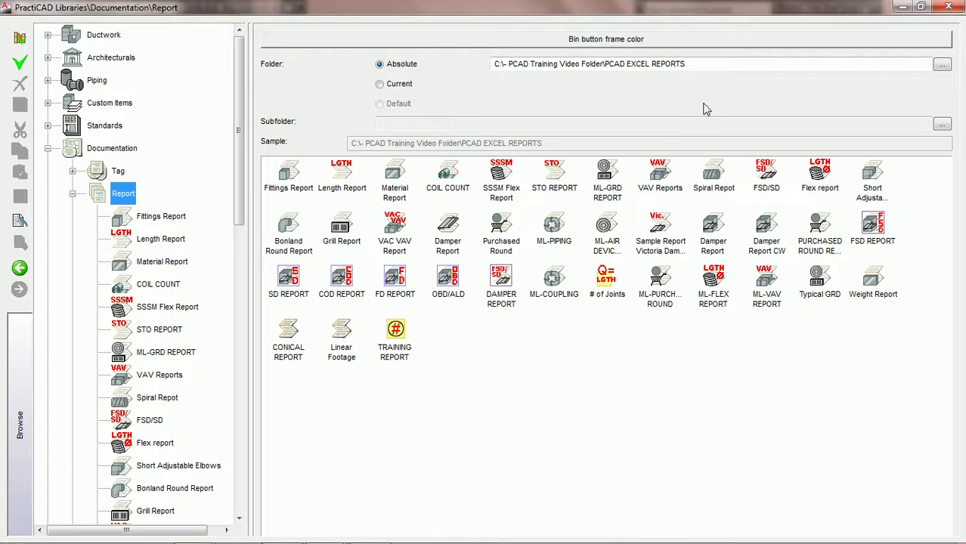
- Build the Report category's subfolder from the Job Name property and save the setting
{"action": "left_click", "coordinate": [943, 124]}
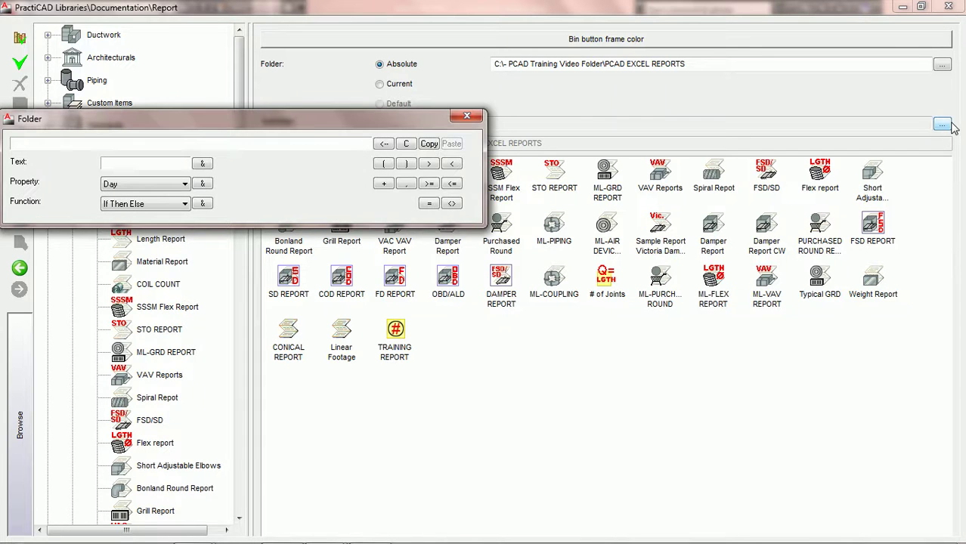
{"action": "left_click", "coordinate": [185, 184]}
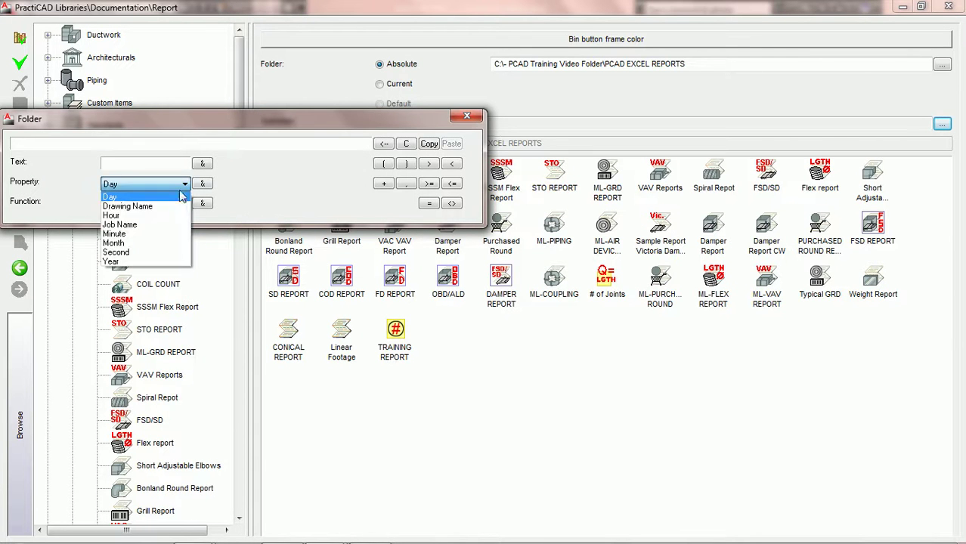
{"action": "left_click", "coordinate": [124, 219]}
{"action": "left_click", "coordinate": [202, 184]}
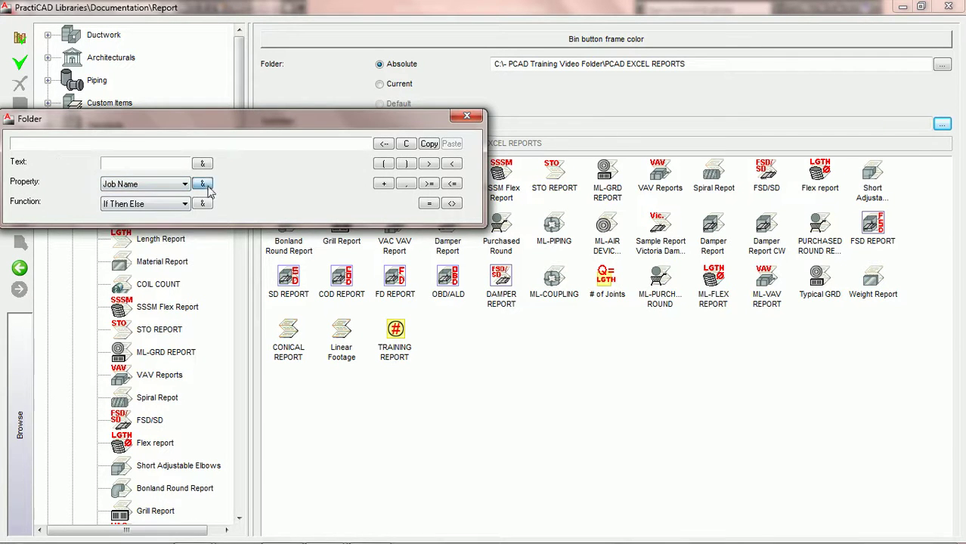
{"action": "left_click", "coordinate": [467, 116]}
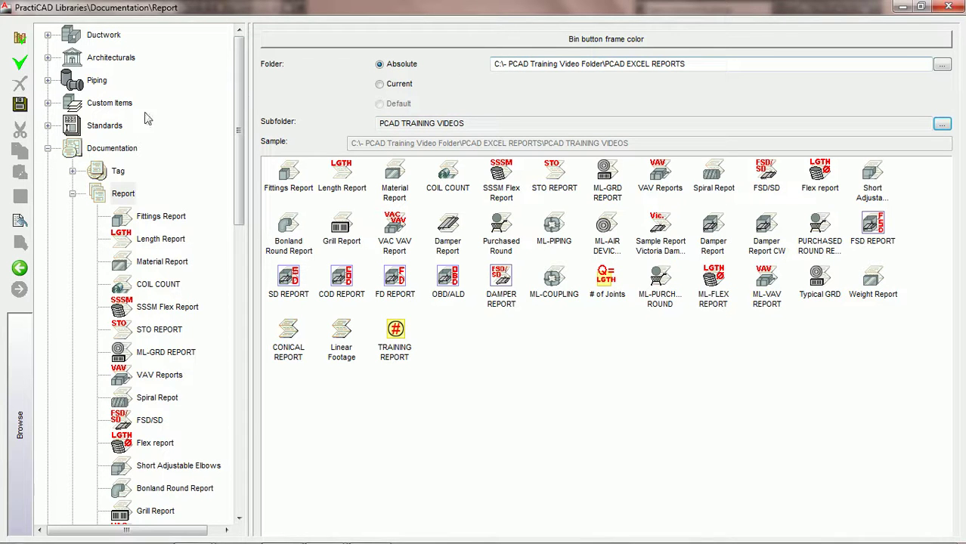
{"action": "left_click", "coordinate": [17, 106]}
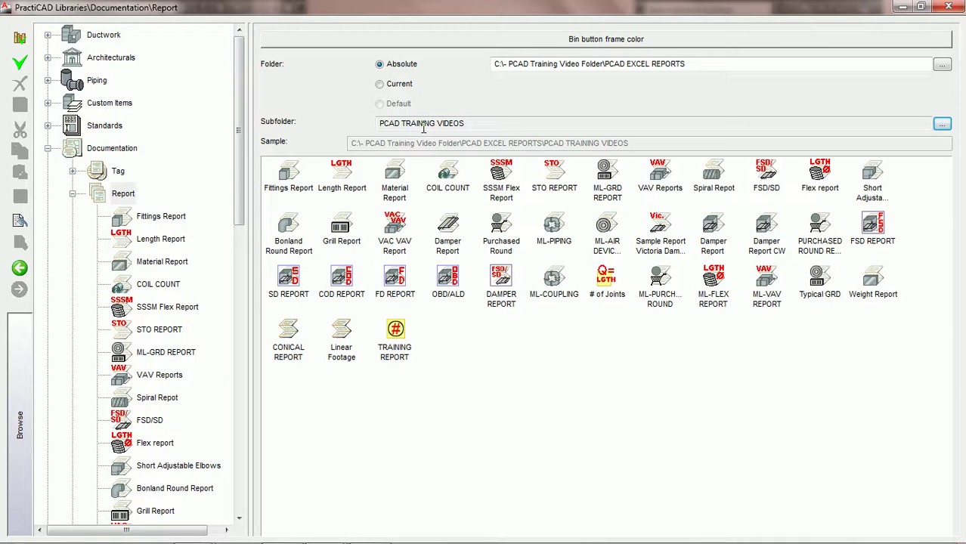
- Check the sample export path in TRAINING REPORT's page setup and return to the Report category's folder settings
{"action": "left_click_drag", "start_coordinate": [239, 169], "coordinate": [239, 424]}
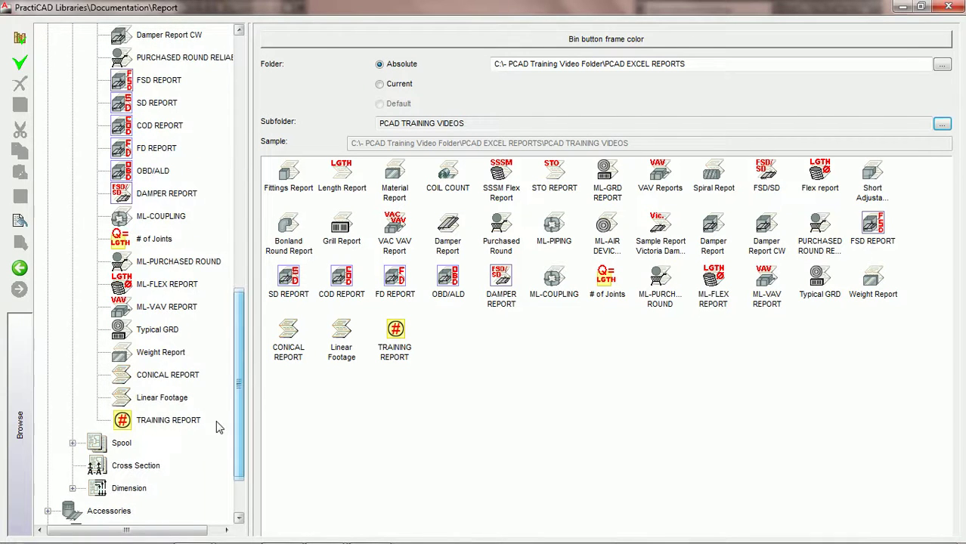
{"action": "left_click", "coordinate": [180, 421]}
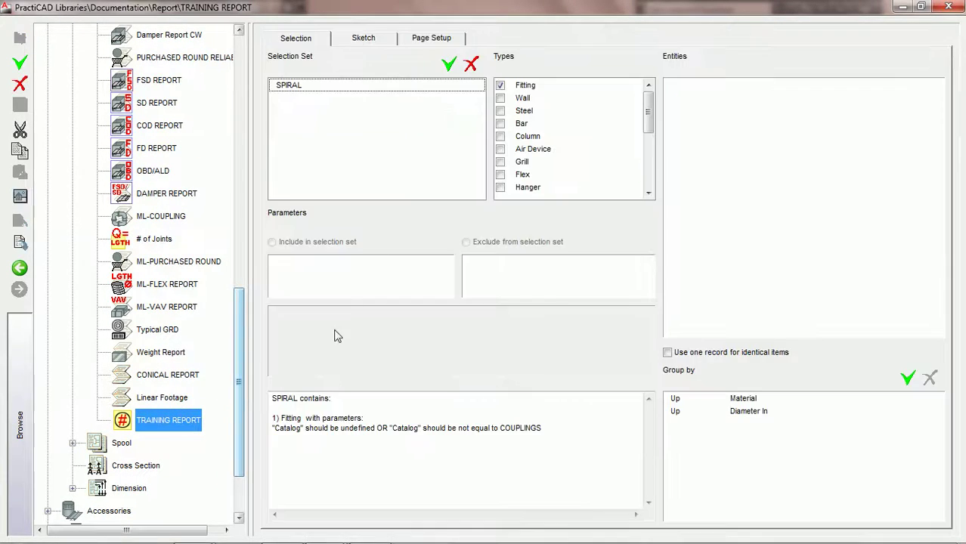
{"action": "left_click", "coordinate": [433, 39]}
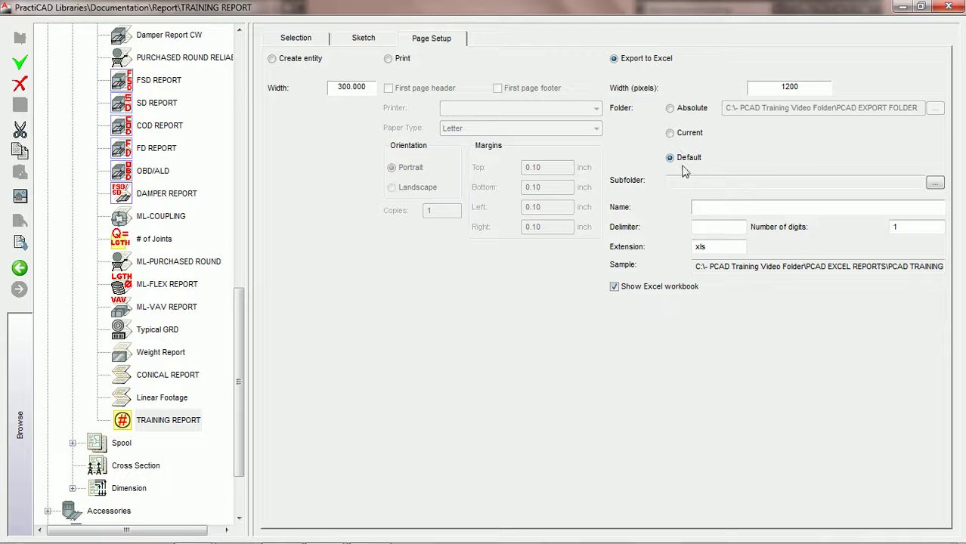
{"action": "left_click_drag", "start_coordinate": [246, 322], "coordinate": [246, 77]}
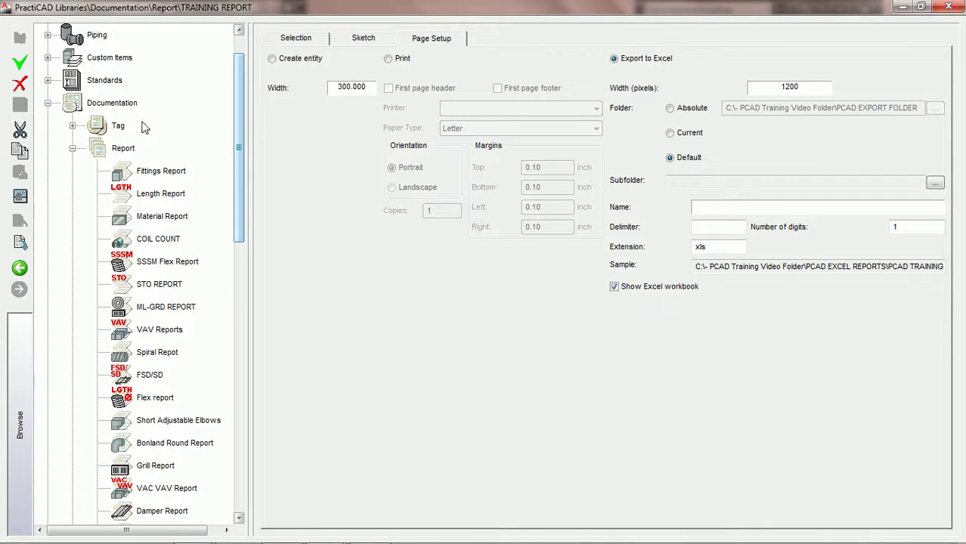
{"action": "left_click", "coordinate": [122, 149]}
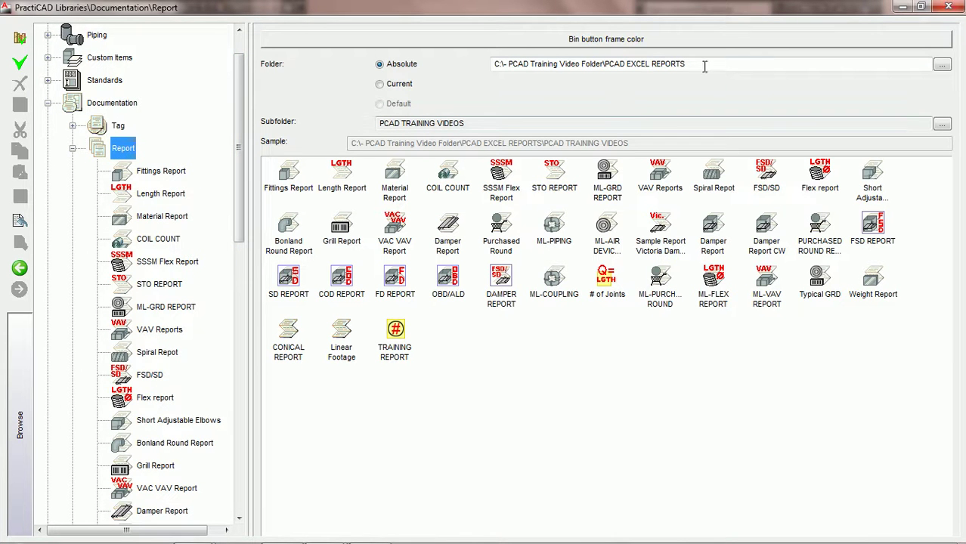
- Close the library, generate TRAINING REPORT for the nine spiral pipes and clear the selection
{"action": "left_click", "coordinate": [949, 6]}
{"action": "left_click", "coordinate": [511, 390]}
{"action": "left_click", "coordinate": [136, 176]}
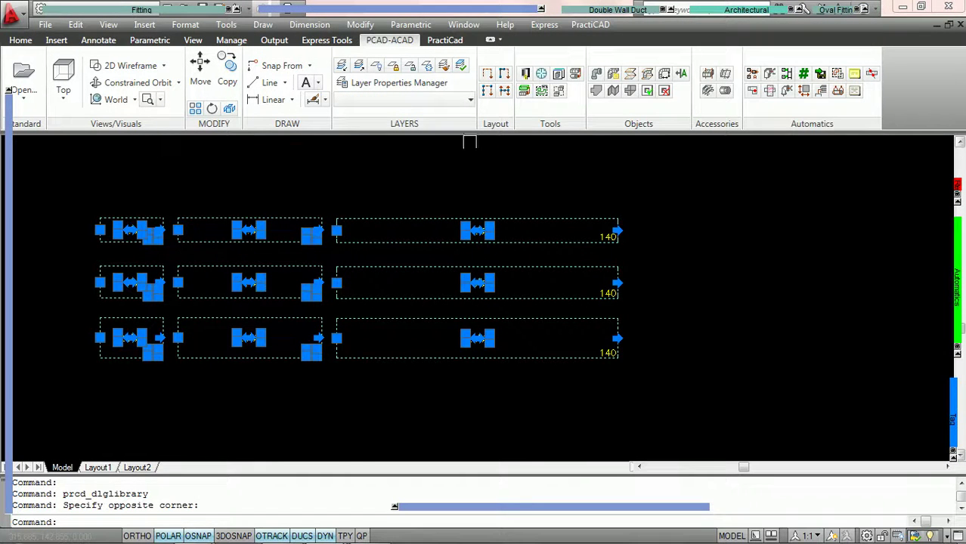
{"action": "mouse_move", "coordinate": [958, 190]}
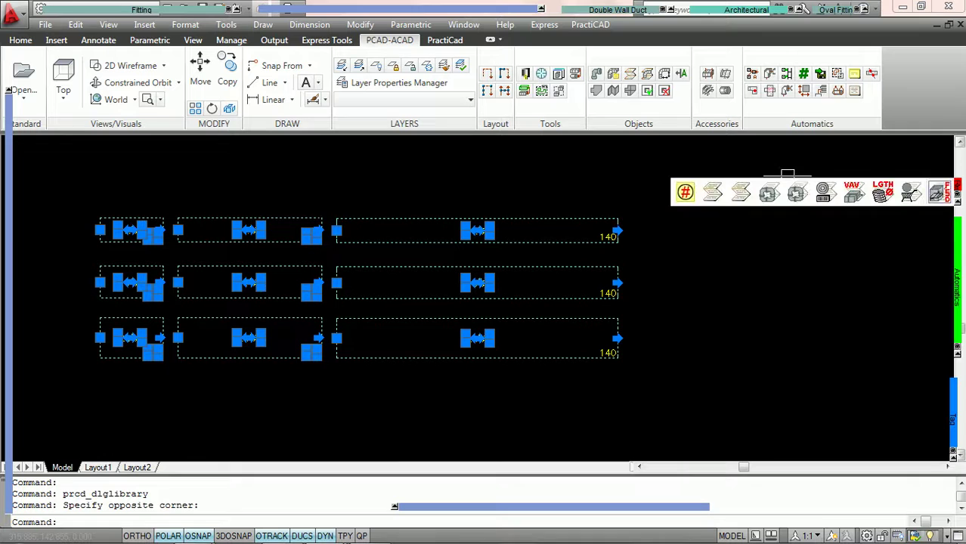
{"action": "left_click", "coordinate": [687, 191]}
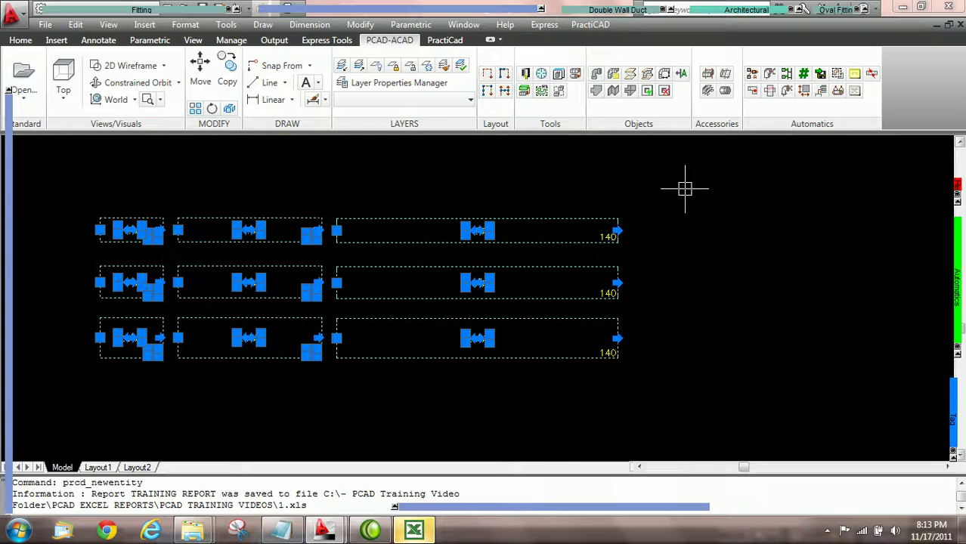
{"action": "key", "text": "Escape"}
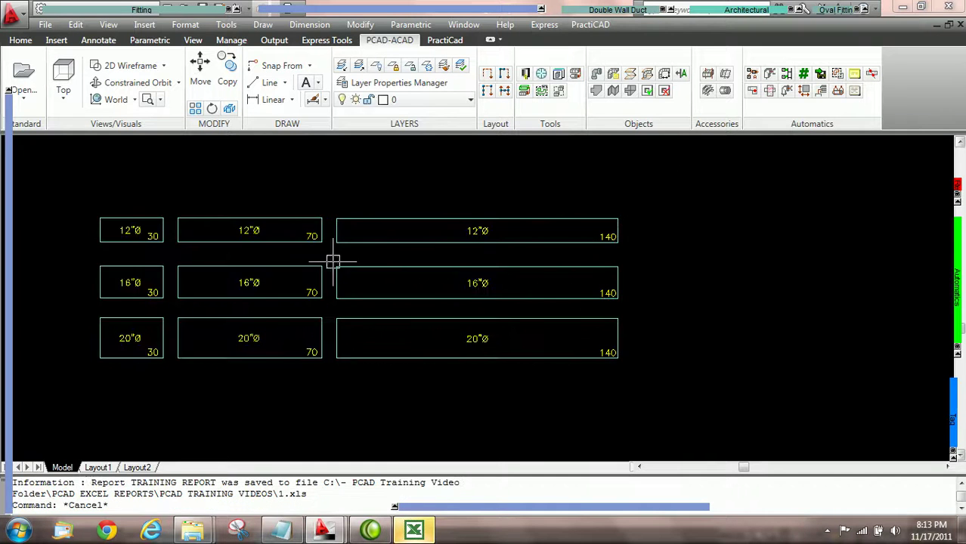
- In Windows Explorer, browse to the PCAD TRAINING VIDEOS subfolder of PCAD EXCEL REPORTS on drive C to find the exported workbook
{"action": "left_click", "coordinate": [21, 534]}
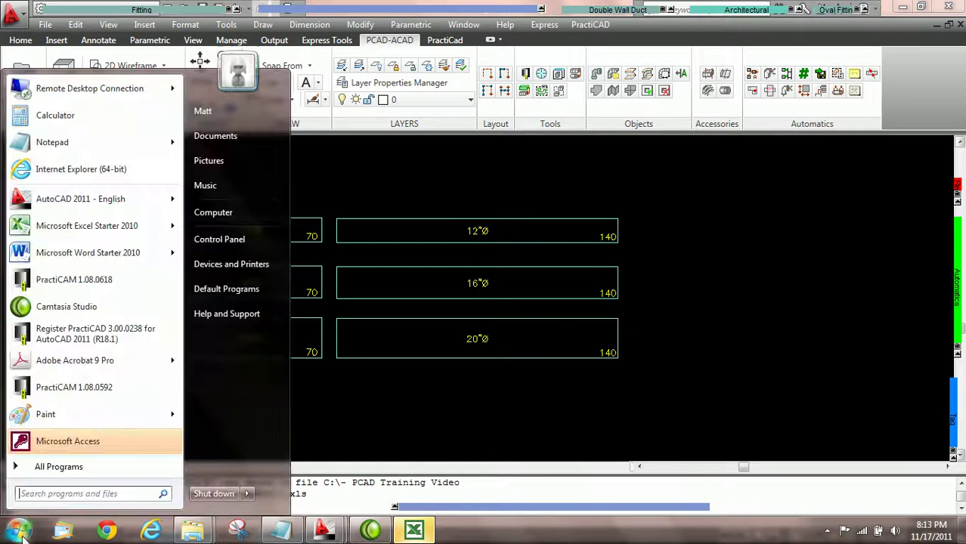
{"action": "left_click", "coordinate": [220, 213]}
{"action": "double_click", "coordinate": [415, 190]}
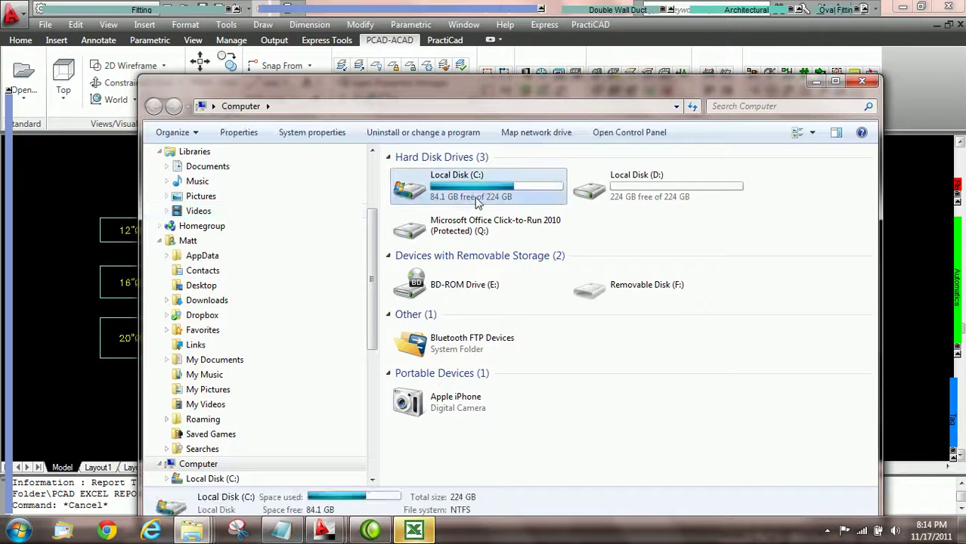
{"action": "double_click", "coordinate": [462, 174]}
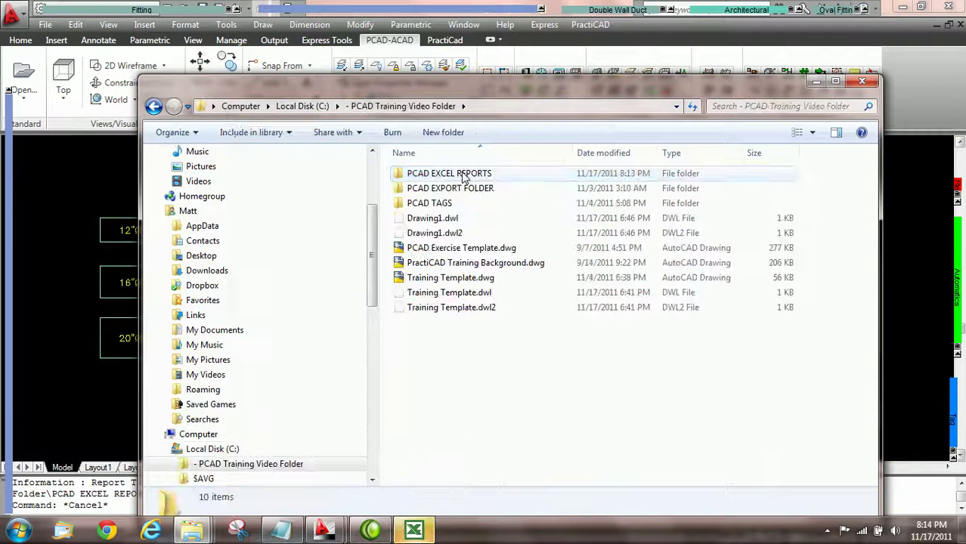
{"action": "double_click", "coordinate": [463, 175]}
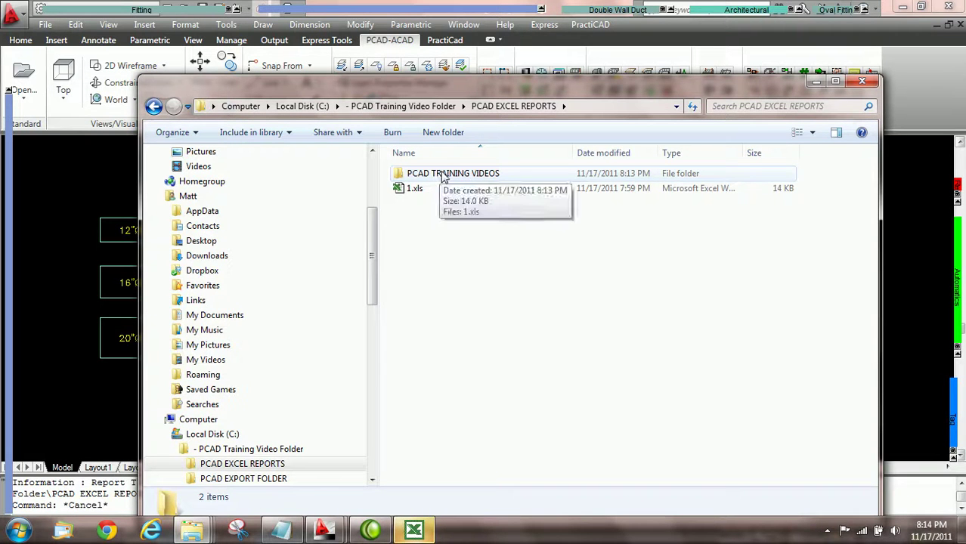
{"action": "double_click", "coordinate": [425, 175]}
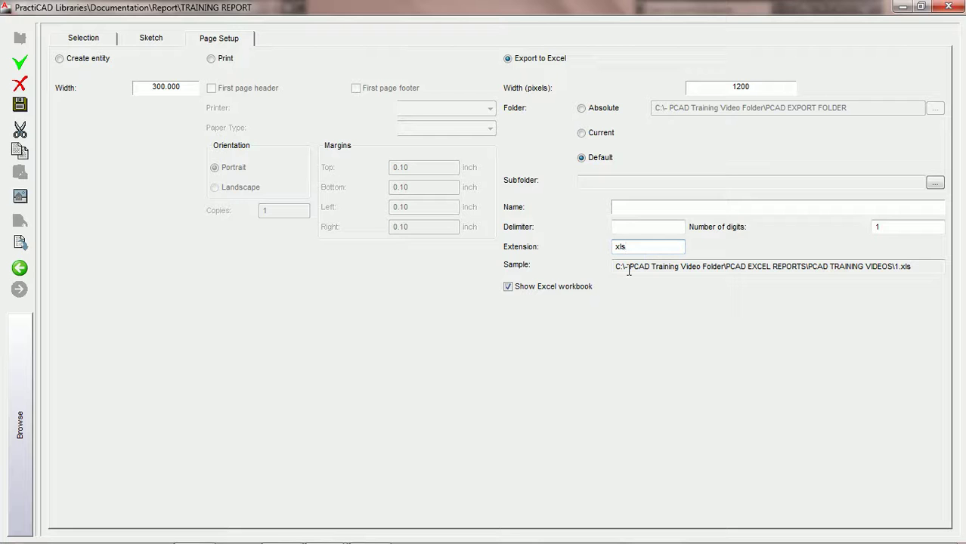
- Try the extension xlsa for TRAINING REPORT's exported workbook and undo the change
{"action": "left_click", "coordinate": [639, 251]}
{"action": "type", "text": "x"}
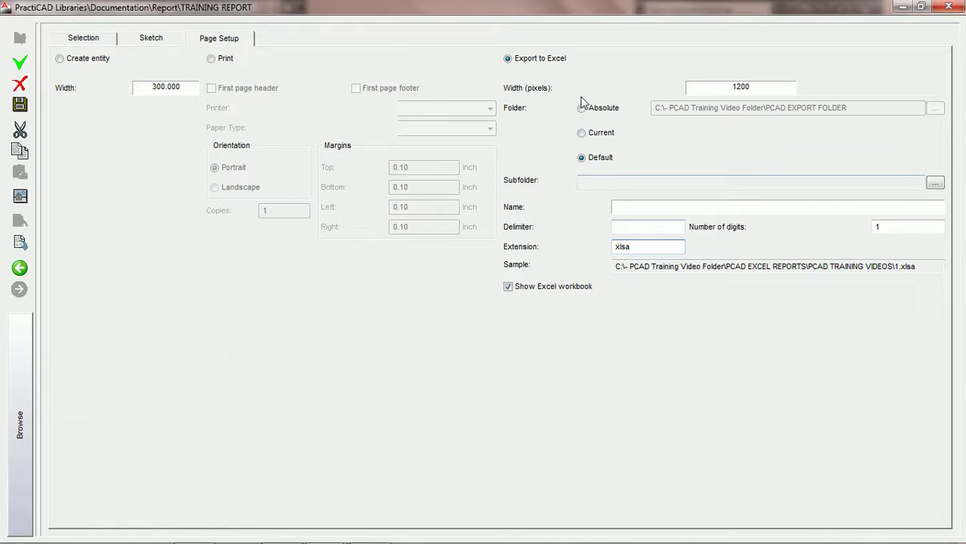
{"action": "key", "text": "ctrl+z"}
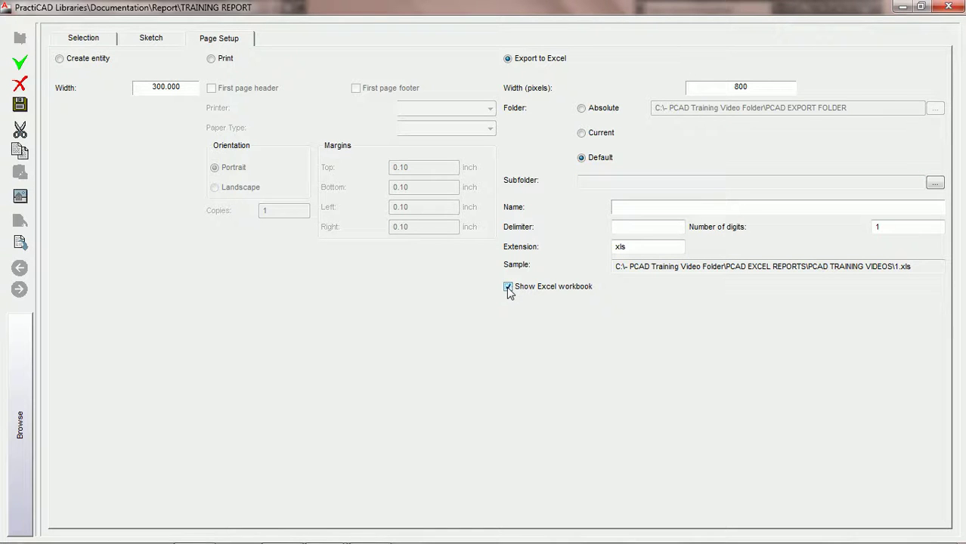
- Save TRAINING REPORT with an Excel export width of 800 pixels and generate it for the nine spiral pipes
{"action": "left_click", "coordinate": [20, 106]}
{"action": "left_click", "coordinate": [948, 6]}
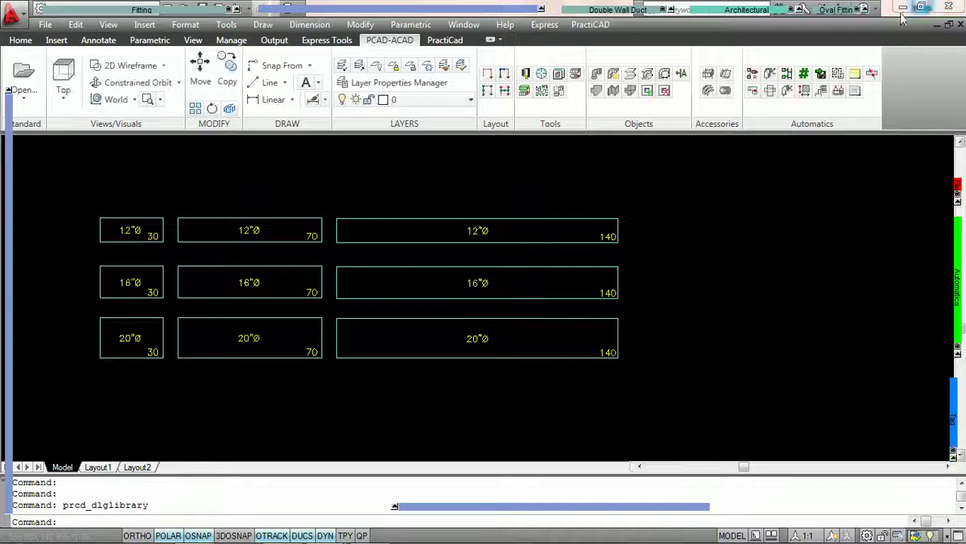
{"action": "left_click", "coordinate": [490, 395]}
{"action": "left_click", "coordinate": [132, 185]}
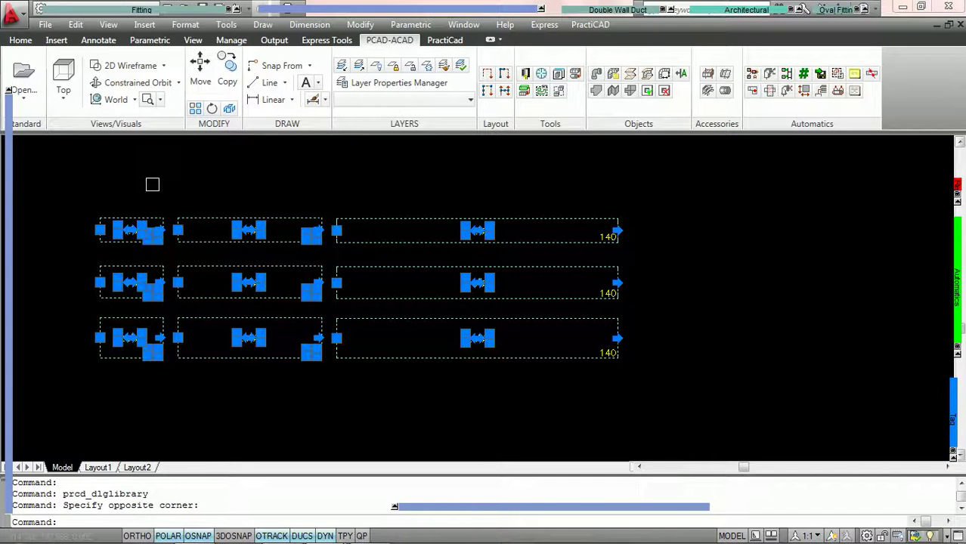
{"action": "mouse_move", "coordinate": [953, 185]}
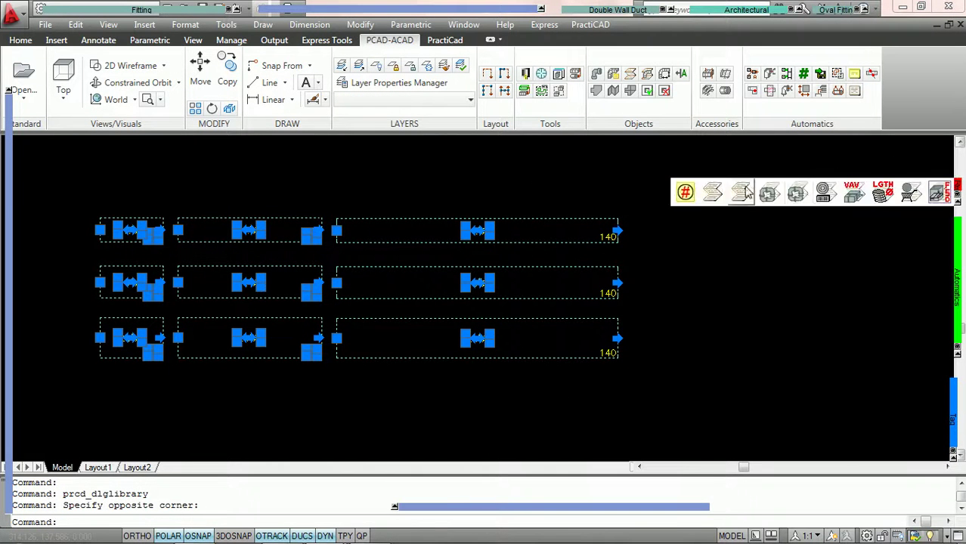
{"action": "left_click", "coordinate": [684, 192]}
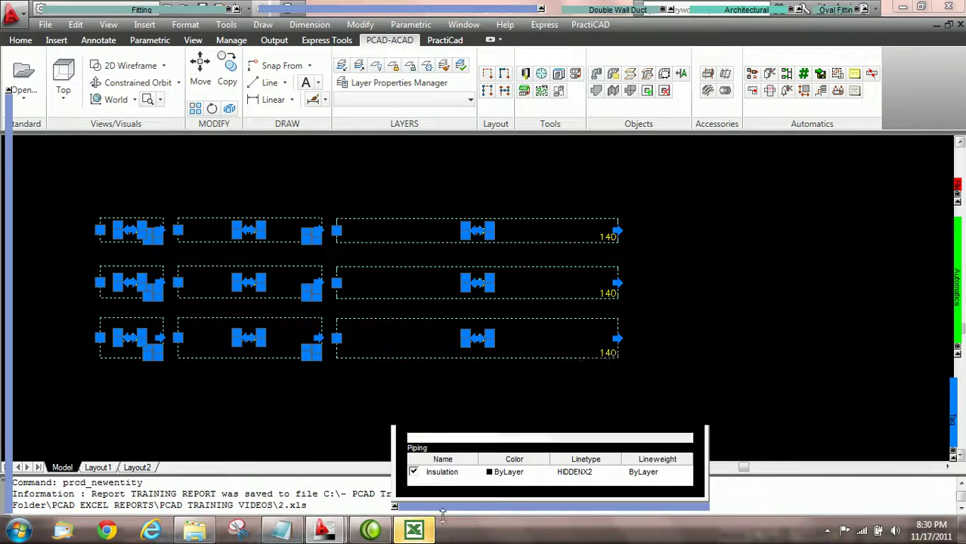
- Switch to Excel and examine the title and SPIRAL heading cells of the exported 2.xls workbook
{"action": "left_click", "coordinate": [422, 534]}
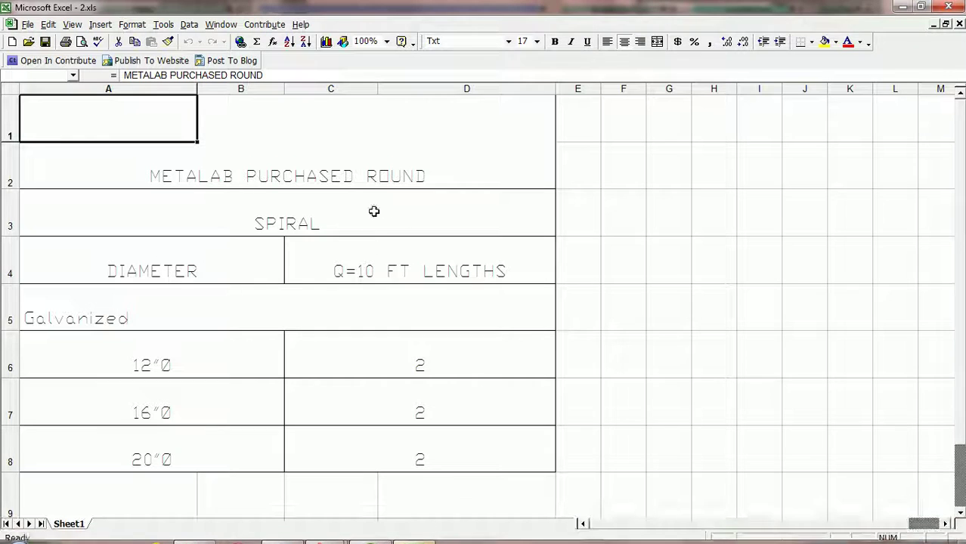
{"action": "left_click", "coordinate": [433, 150]}
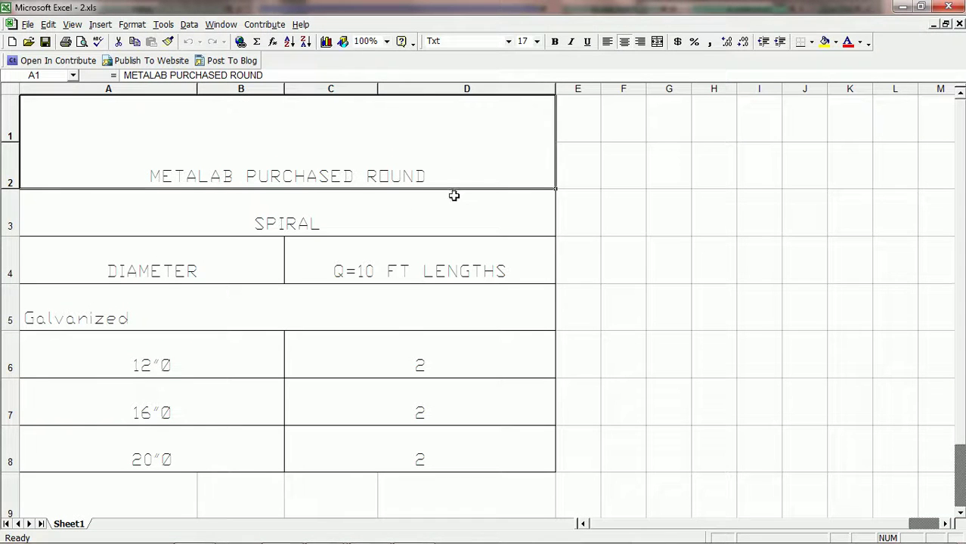
{"action": "left_click", "coordinate": [443, 209]}
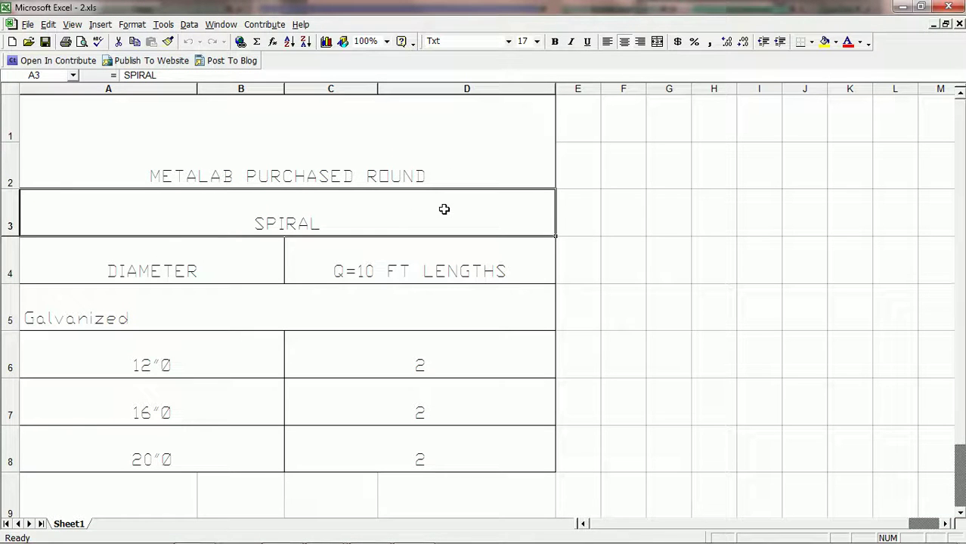